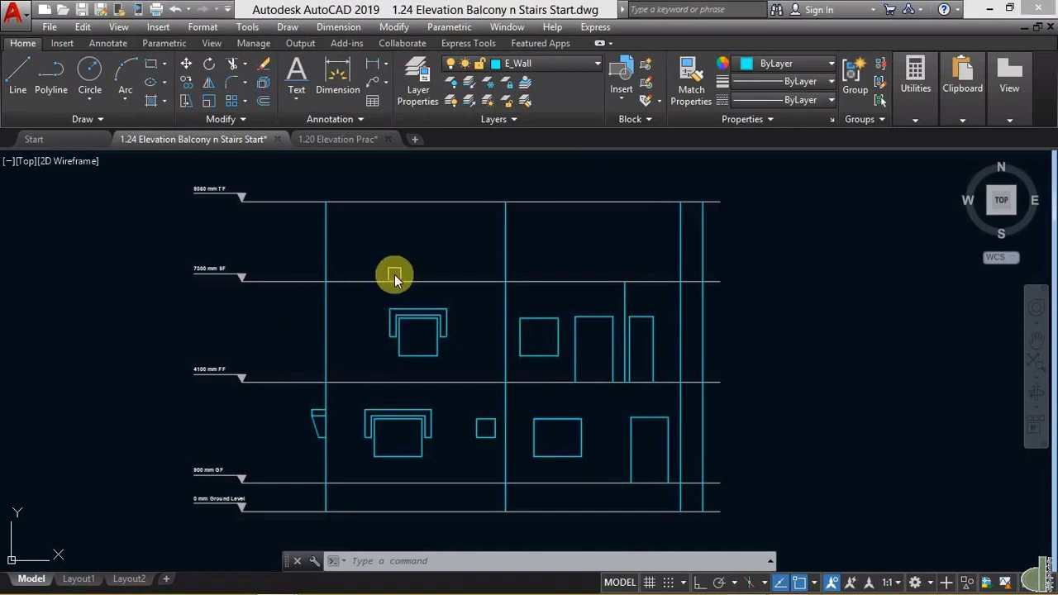
# Project a vertical ray with Ortho from the plan's stair landing corner straight down.
pyautogui.scroll(1, 395, 270)
pyautogui.scroll(1, 392, 297)
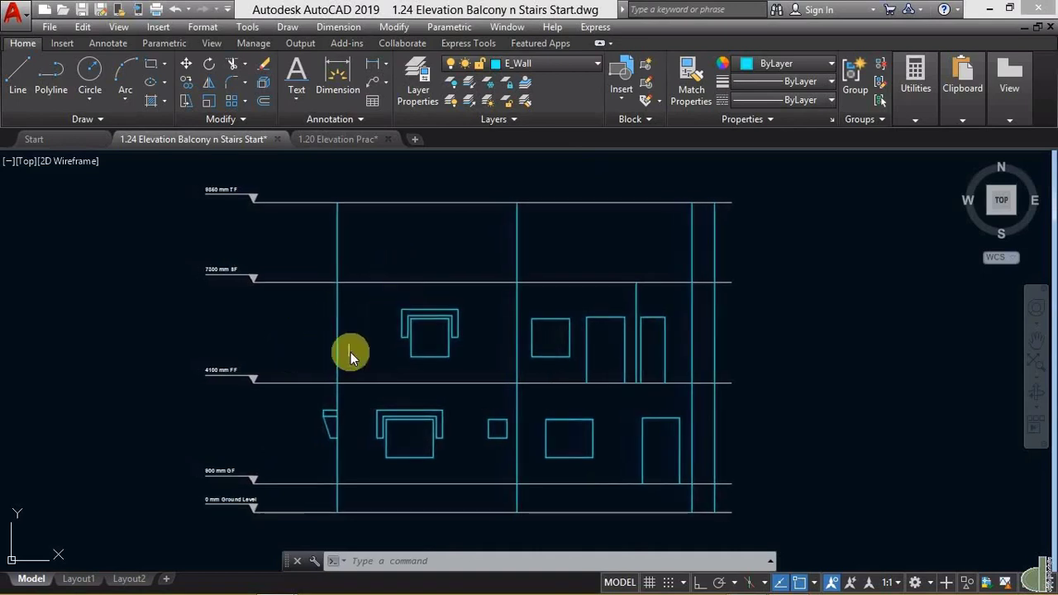
pyautogui.scroll(1, 339, 357)
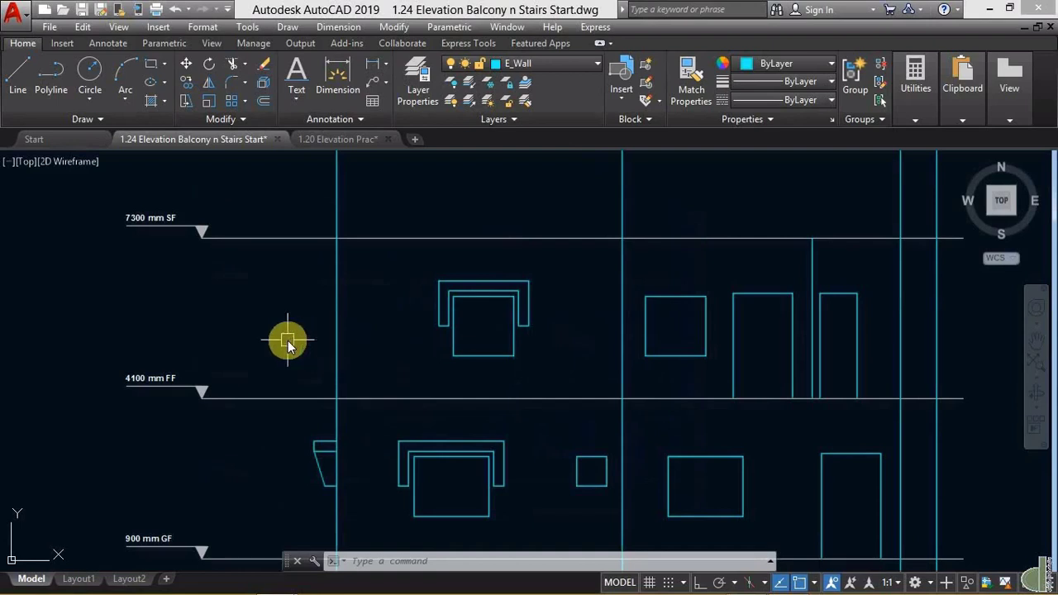
pyautogui.scroll(-4, 285, 362)
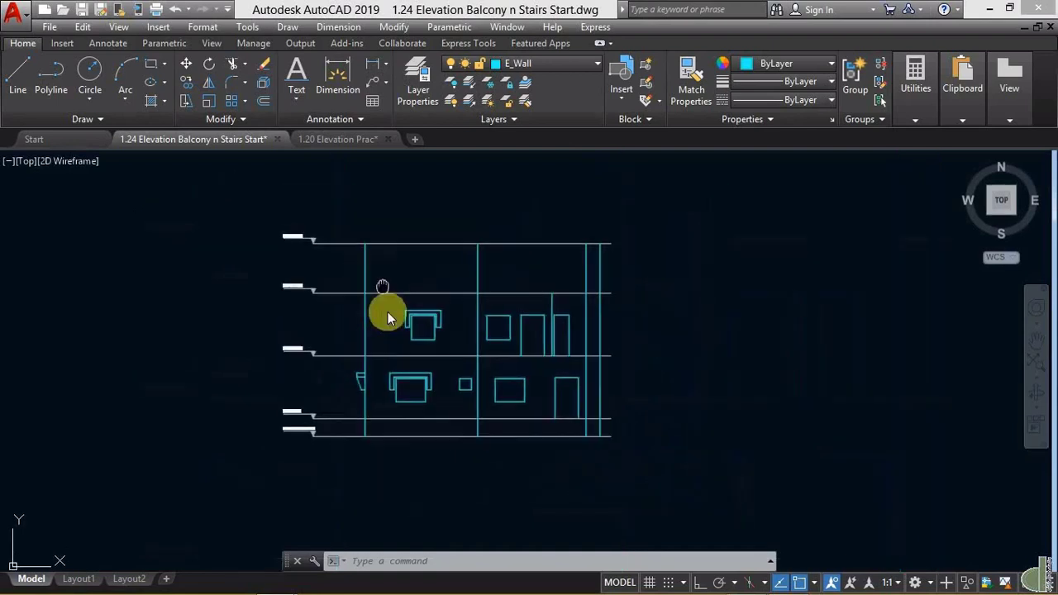
pyautogui.moveTo(383, 309); pyautogui.dragTo(388, 416, button='middle')
pyautogui.moveTo(386, 171); pyautogui.dragTo(395, 403, button='middle')
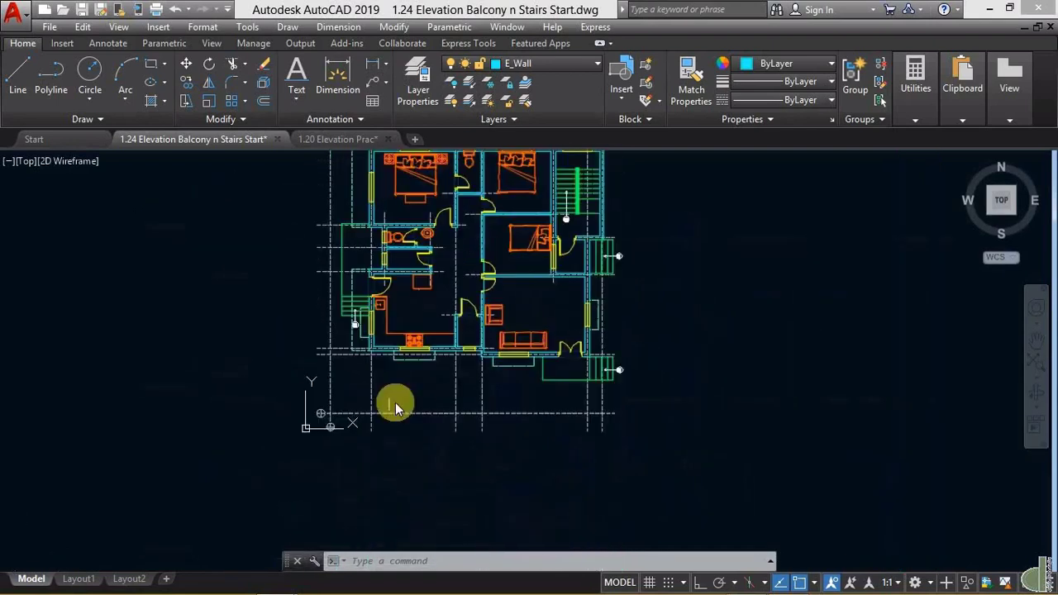
pyautogui.scroll(4, 349, 364)
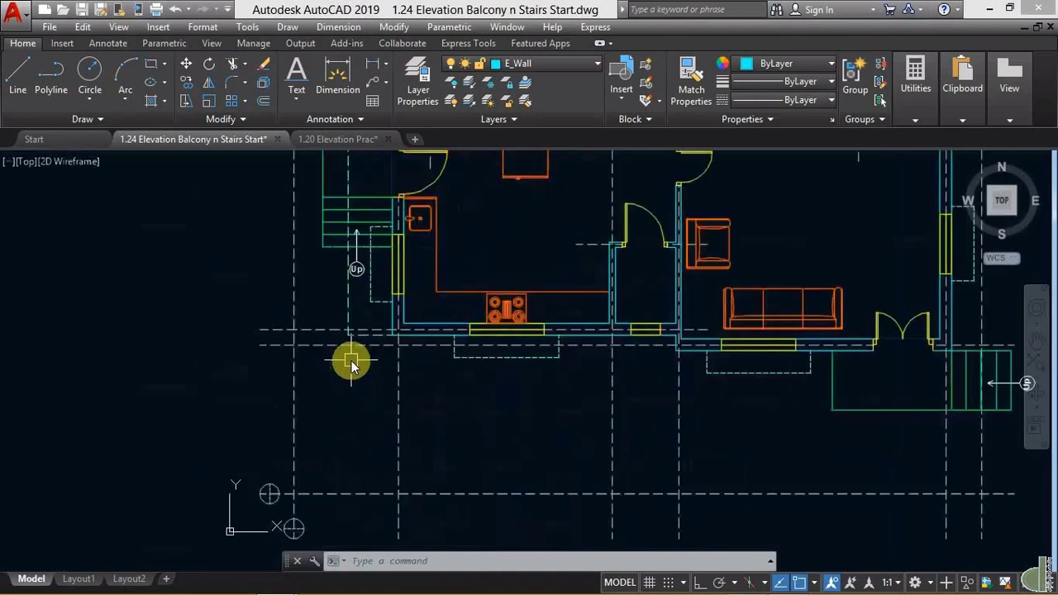
pyautogui.scroll(1, 357, 348)
pyautogui.moveTo(361, 337); pyautogui.dragTo(355, 406, button='middle')
pyautogui.scroll(1, 344, 418)
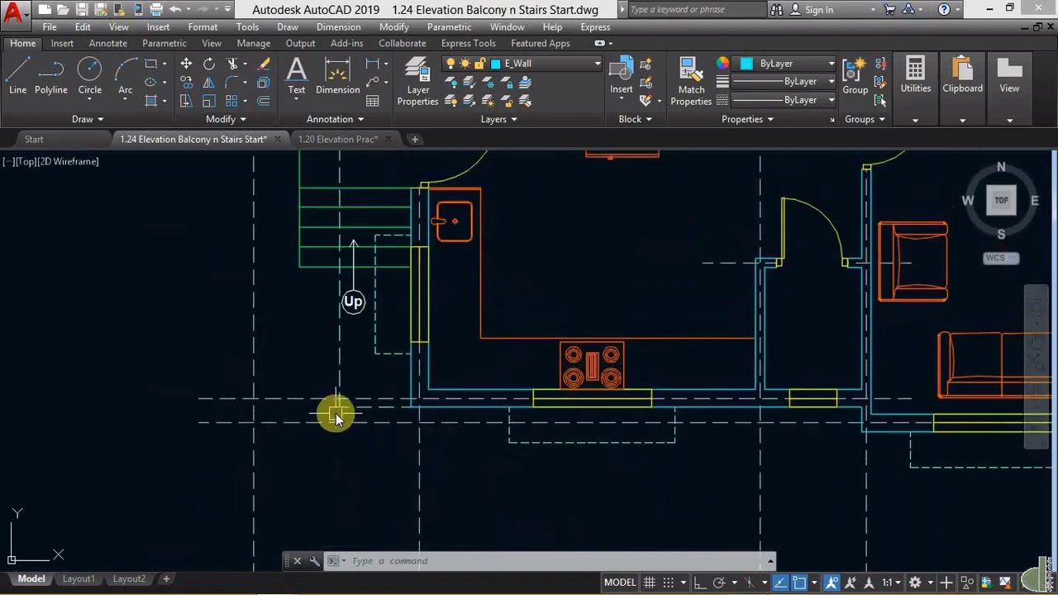
pyautogui.scroll(1, 339, 409)
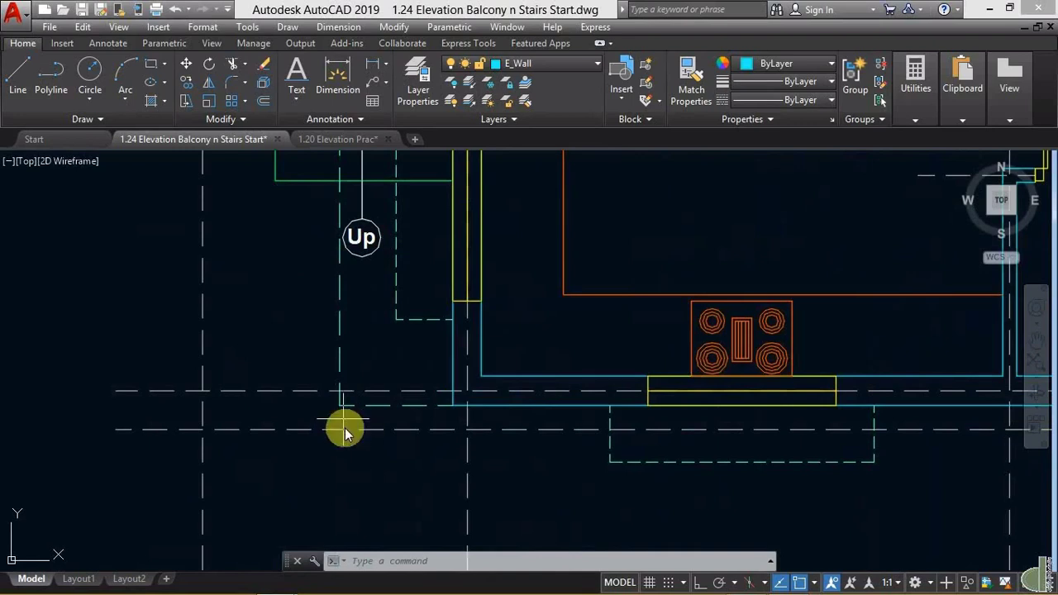
pyautogui.write('ray')
pyautogui.press('Return')
pyautogui.click(340, 406)
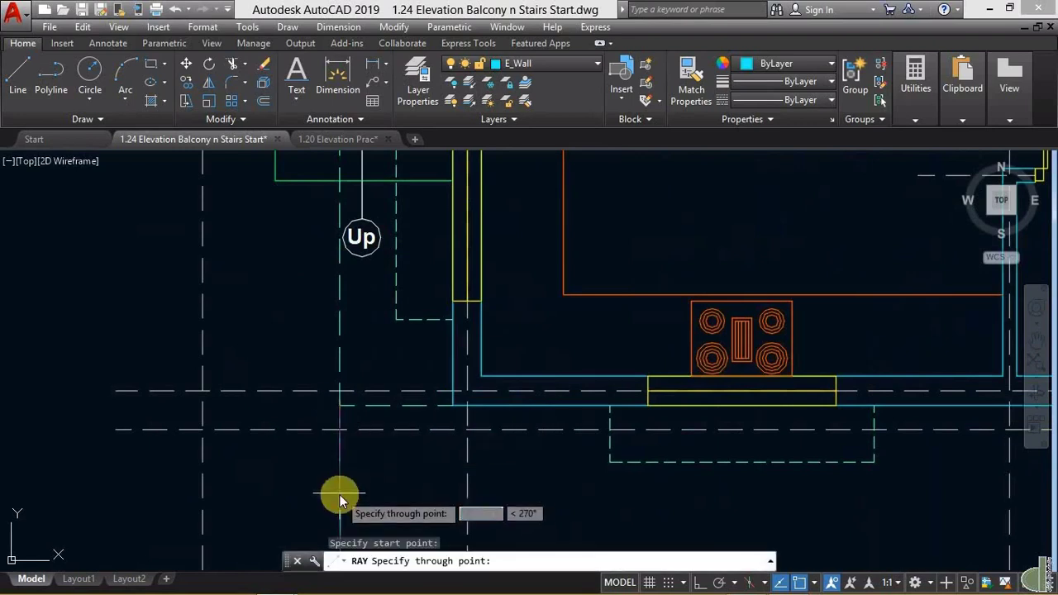
pyautogui.click(707, 582)
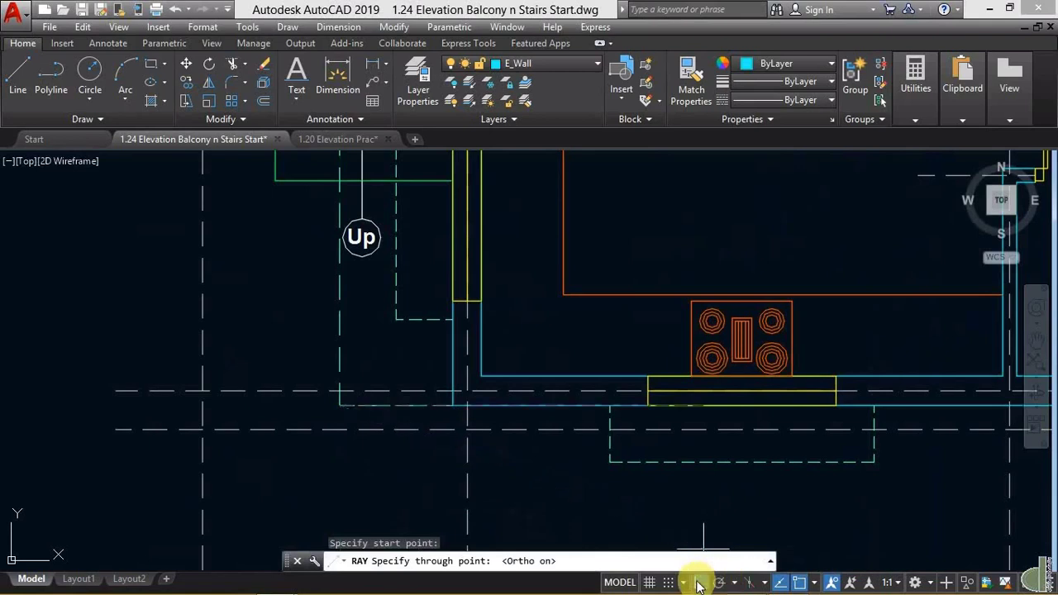
pyautogui.click(339, 478)
pyautogui.press('Return')
# Follow the ray down and frame the elevation around the 4100 FF level.
pyautogui.scroll(-3, 434, 465)
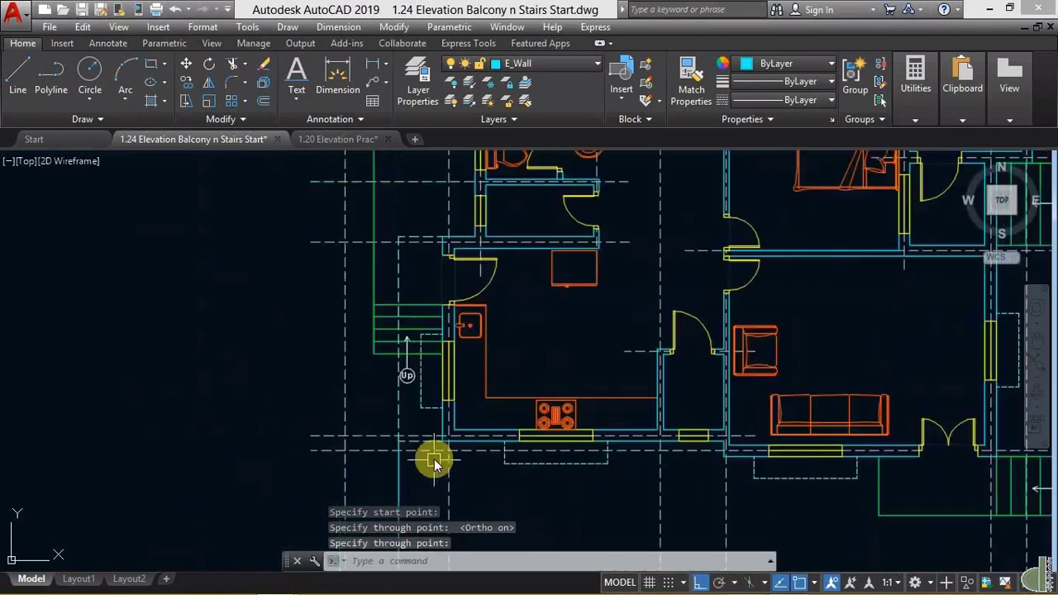
pyautogui.moveTo(434, 465); pyautogui.dragTo(479, 218, button='middle')
pyautogui.scroll(2, 458, 293)
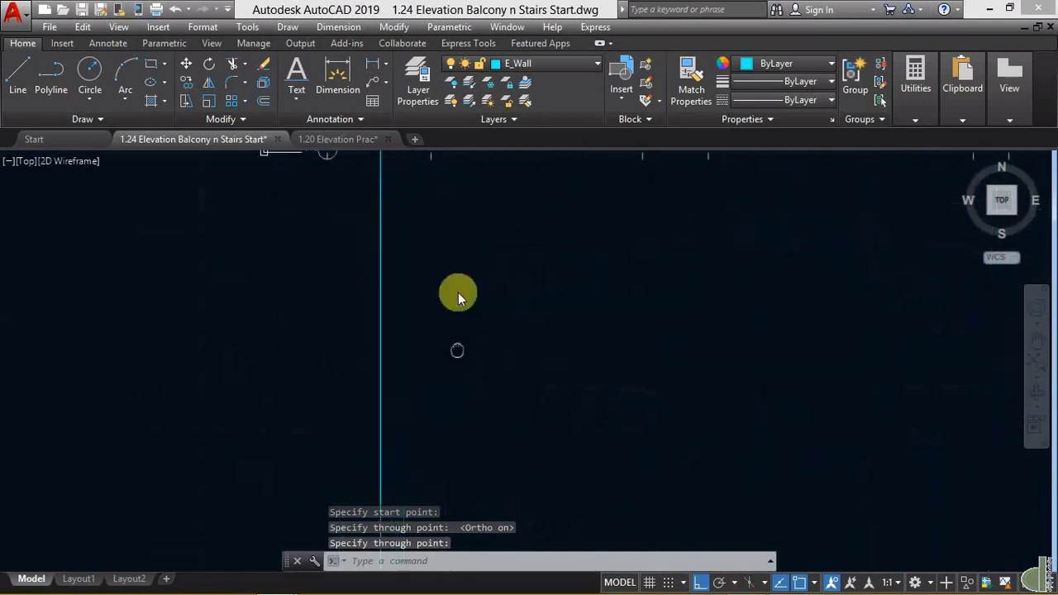
pyautogui.scroll(-2, 472, 389)
pyautogui.moveTo(472, 389); pyautogui.dragTo(479, 193, button='middle')
pyautogui.scroll(2, 490, 277)
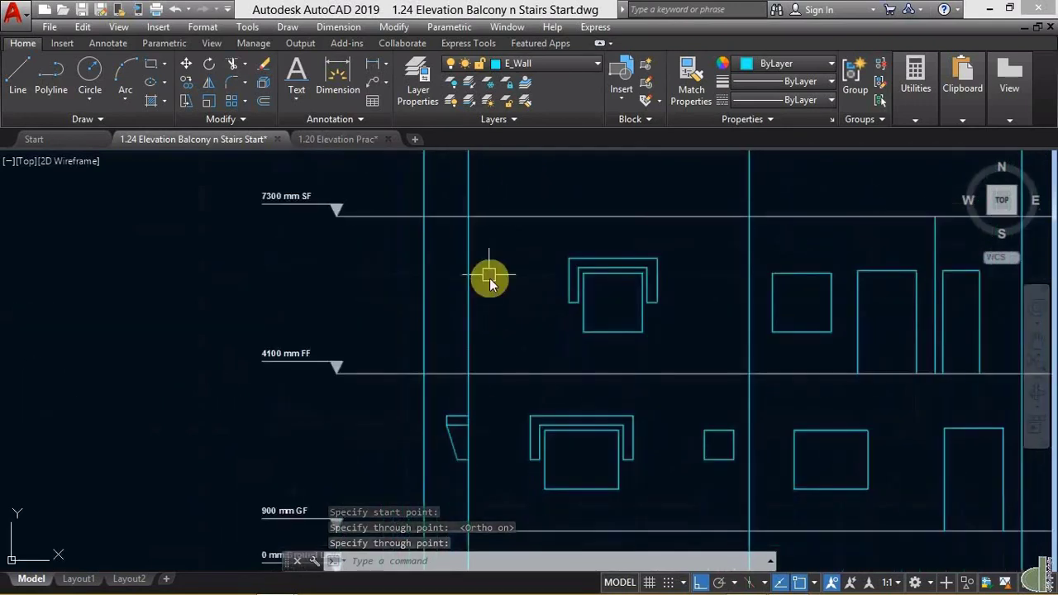
pyautogui.scroll(2, 466, 356)
pyautogui.moveTo(487, 354); pyautogui.dragTo(383, 425, button='middle')
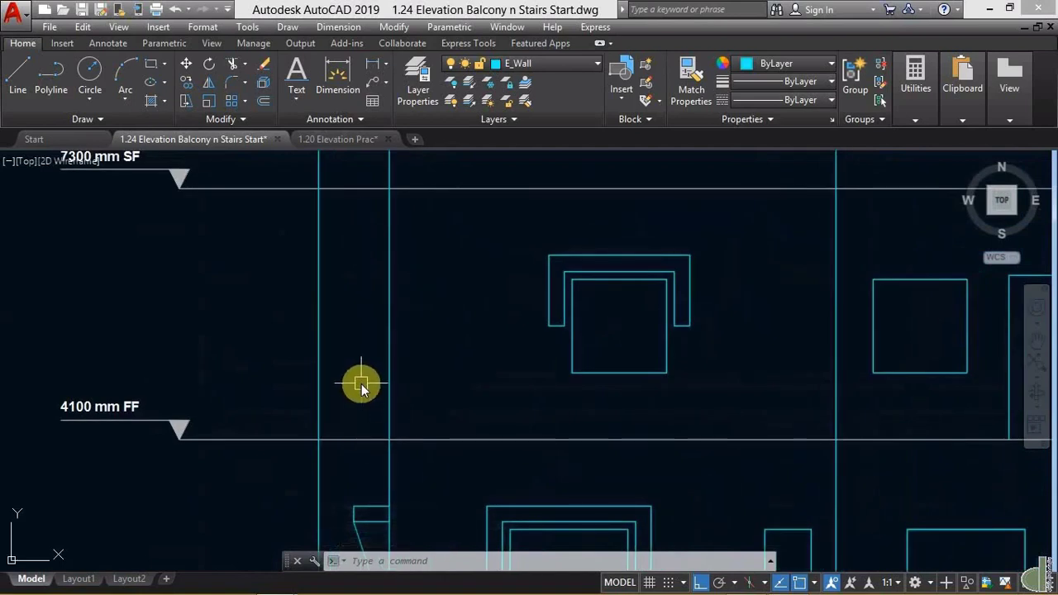
# Offset the 4100 FF level line 800 upward to form the landing top.
pyautogui.write('o')
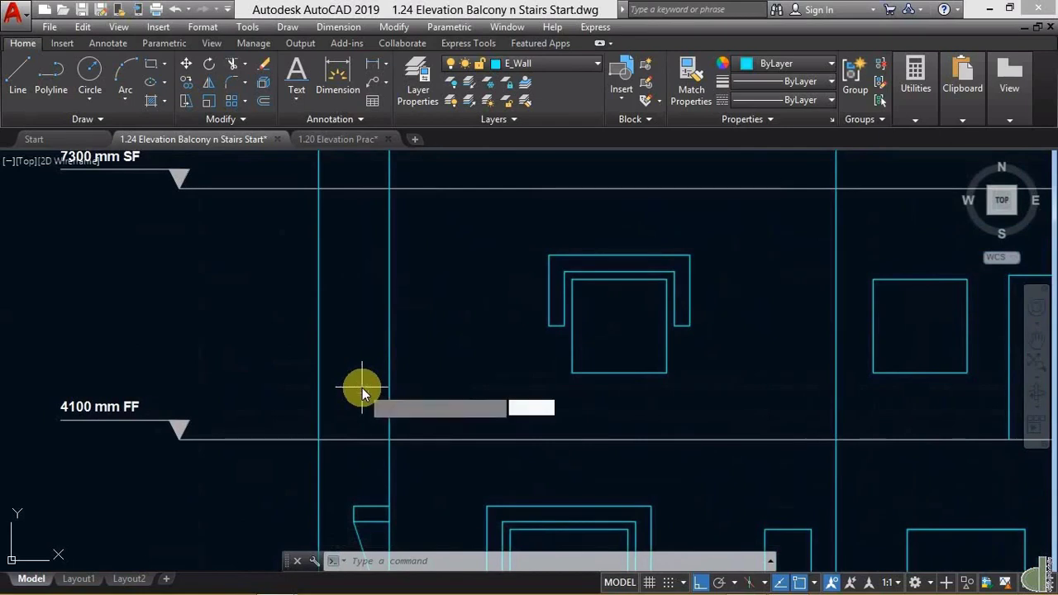
pyautogui.press('Return')
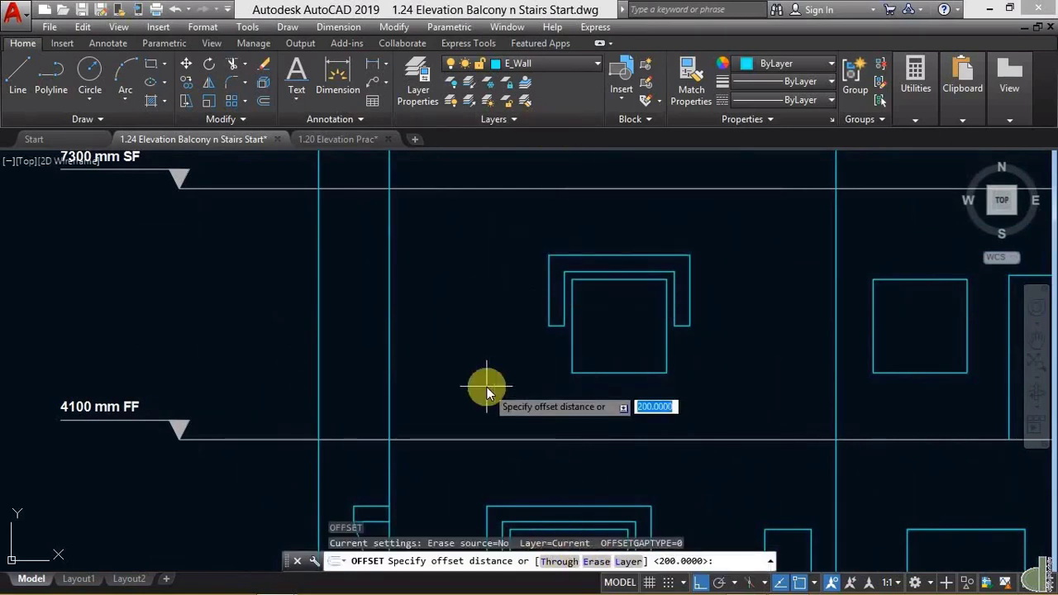
pyautogui.write('8')
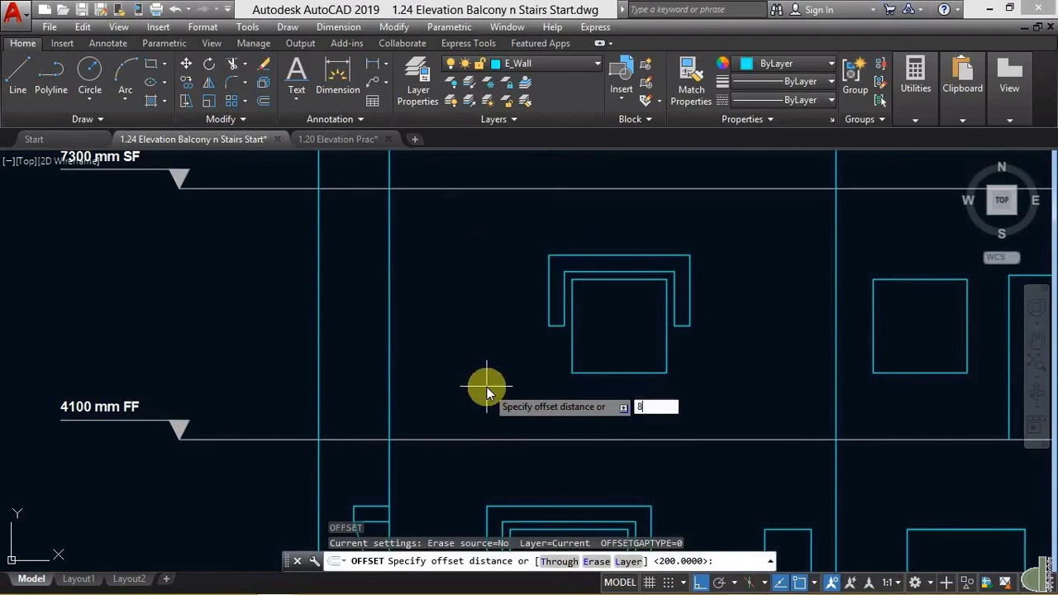
pyautogui.write('00')
pyautogui.press('Return')
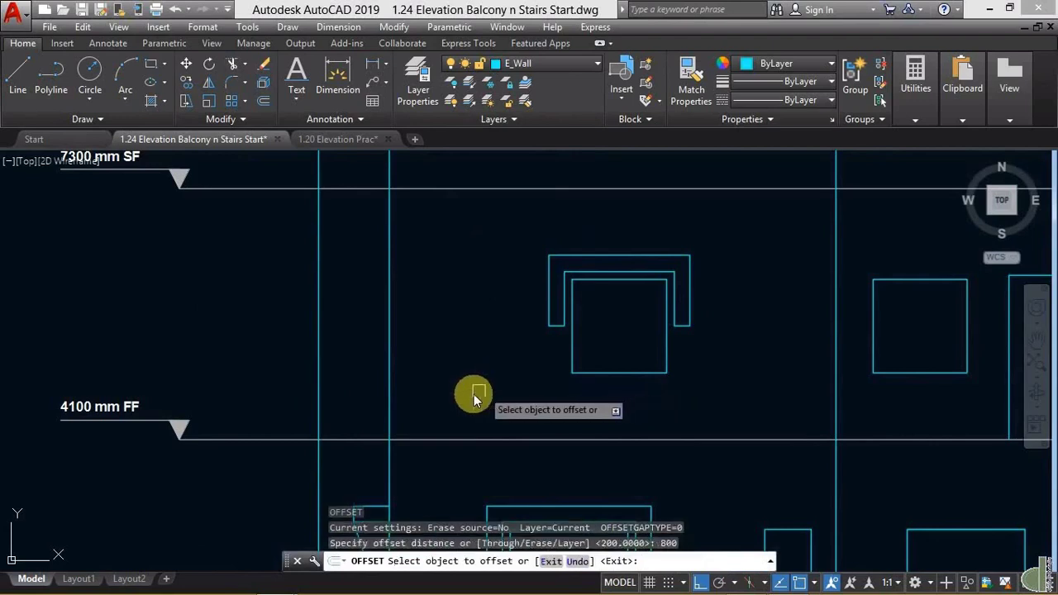
pyautogui.click(433, 437)
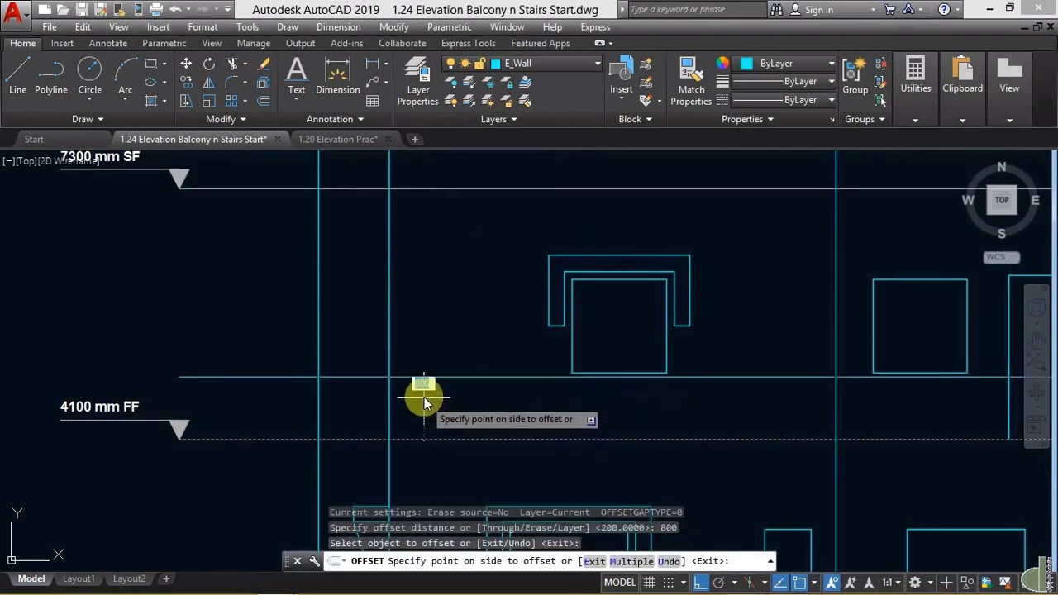
pyautogui.click(437, 361)
pyautogui.press('Return')
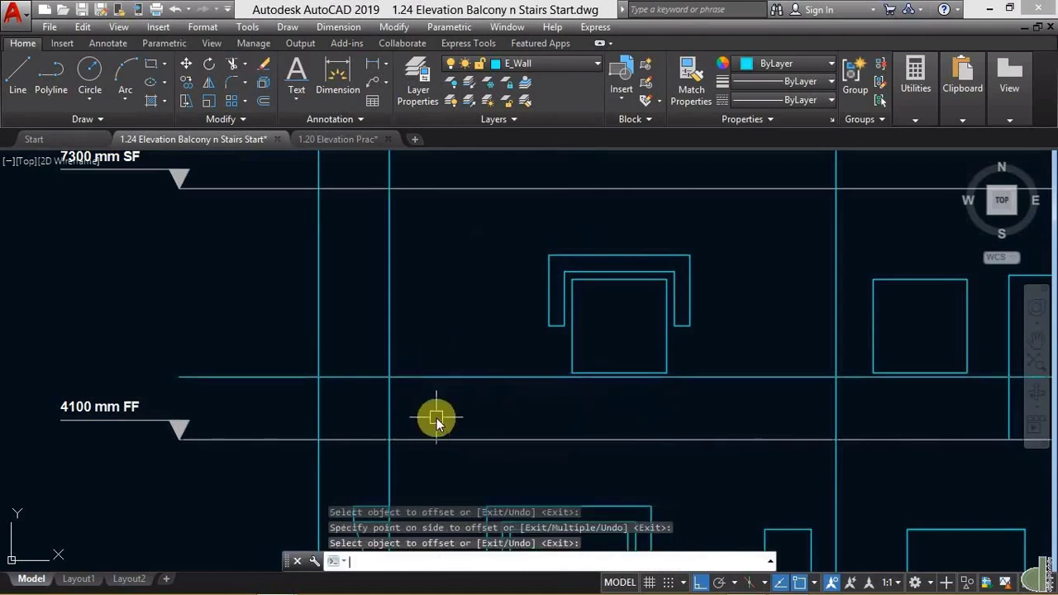
# Trim the projected ray and new line down to a small box on 4100 FF.
pyautogui.moveTo(479, 307); pyautogui.dragTo(450, 300, button='middle')
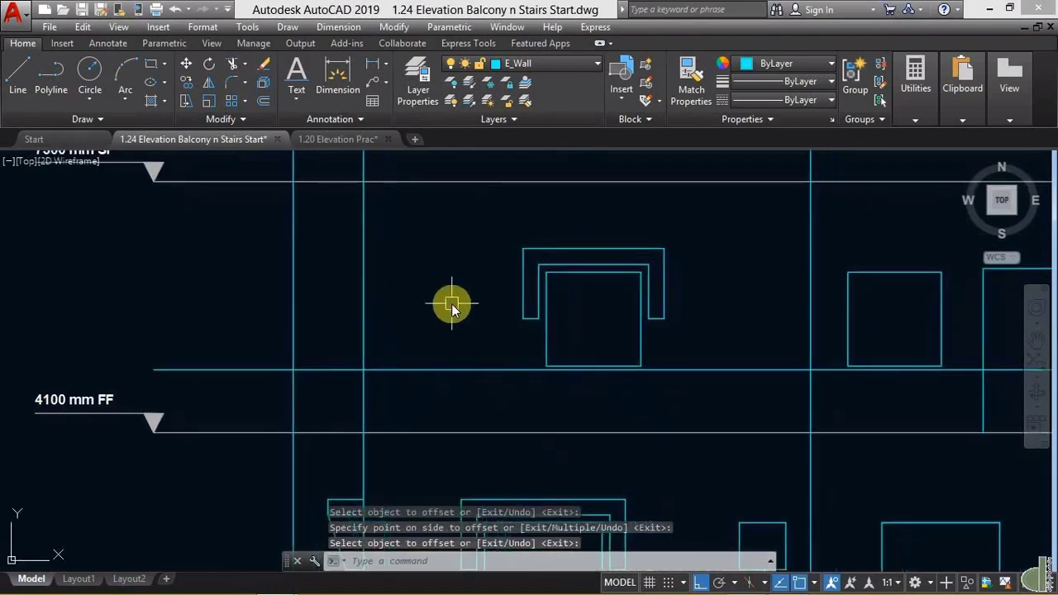
pyautogui.write('tr')
pyautogui.press('Return')
pyautogui.click(403, 457)
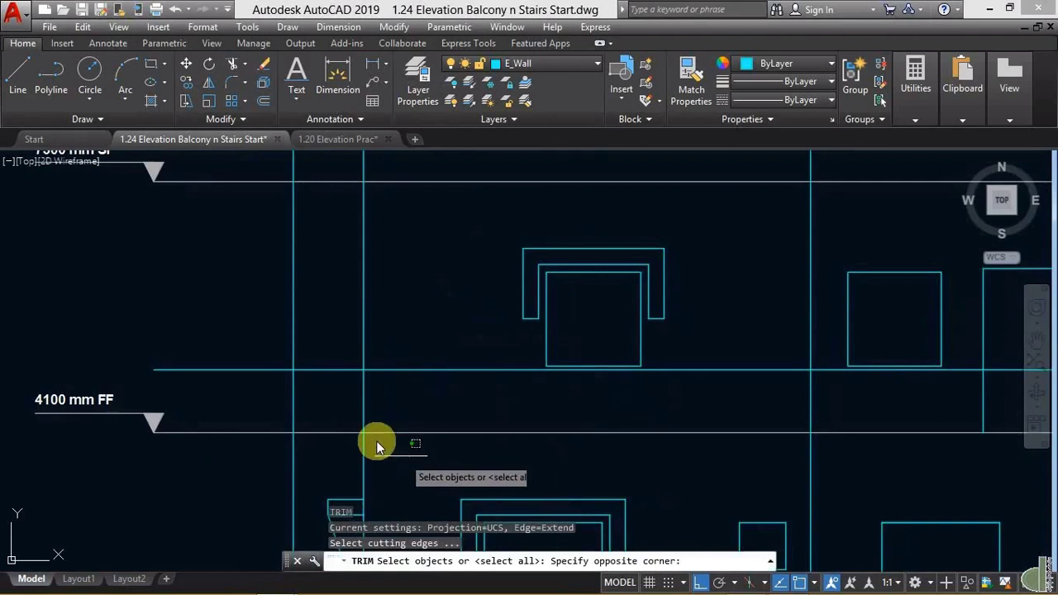
pyautogui.click(269, 350)
pyautogui.press('Return')
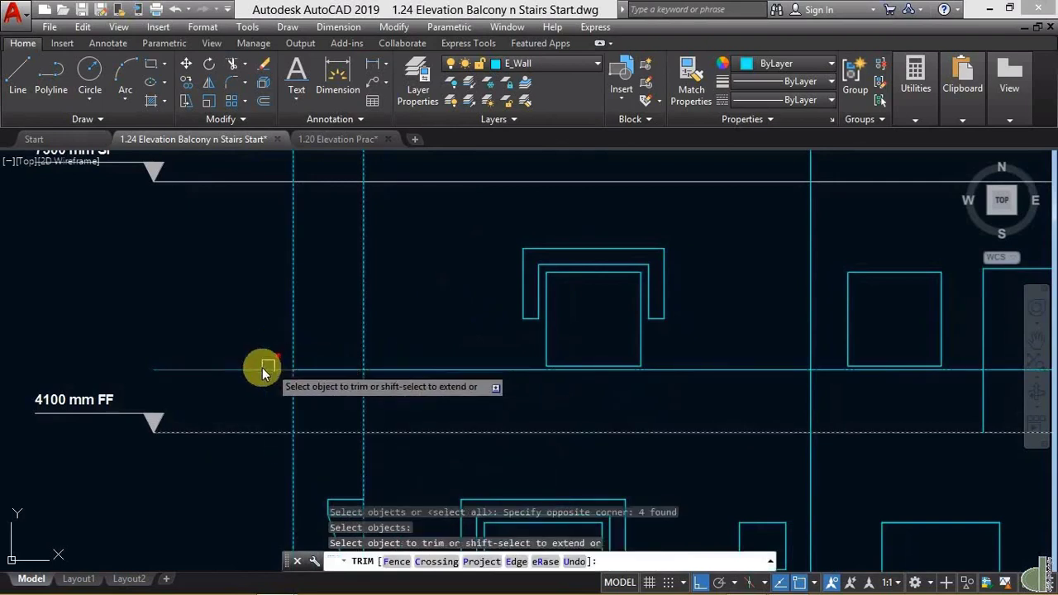
pyautogui.click(245, 369)
pyautogui.click(294, 332)
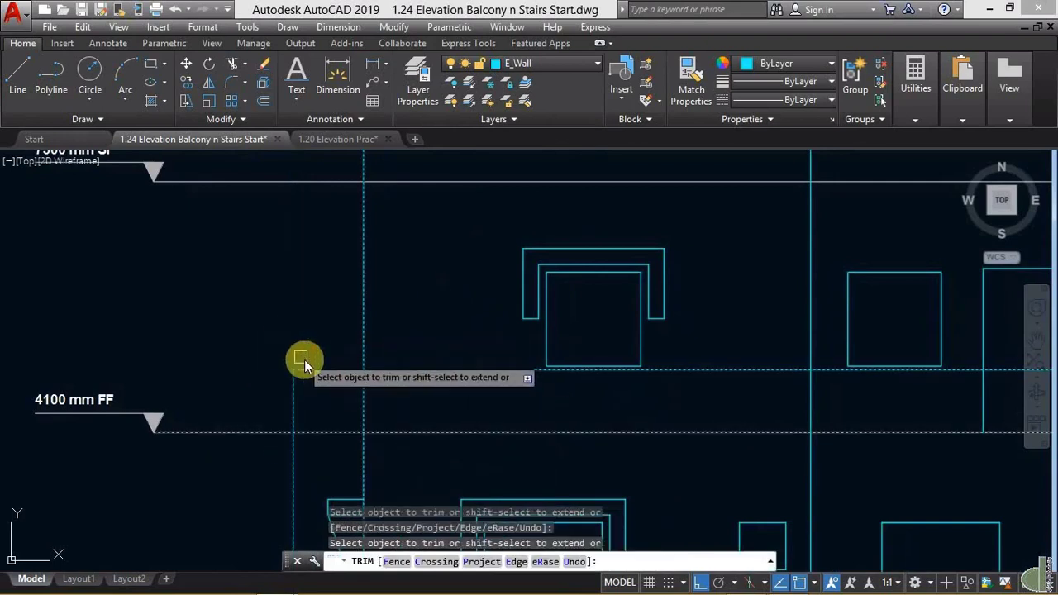
pyautogui.click(431, 370)
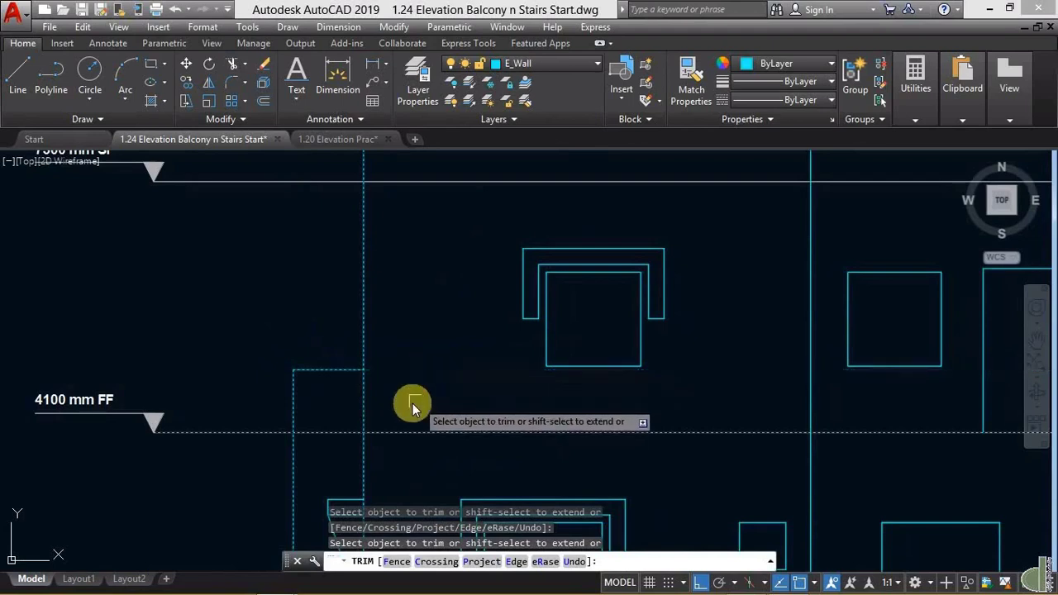
pyautogui.click(297, 467)
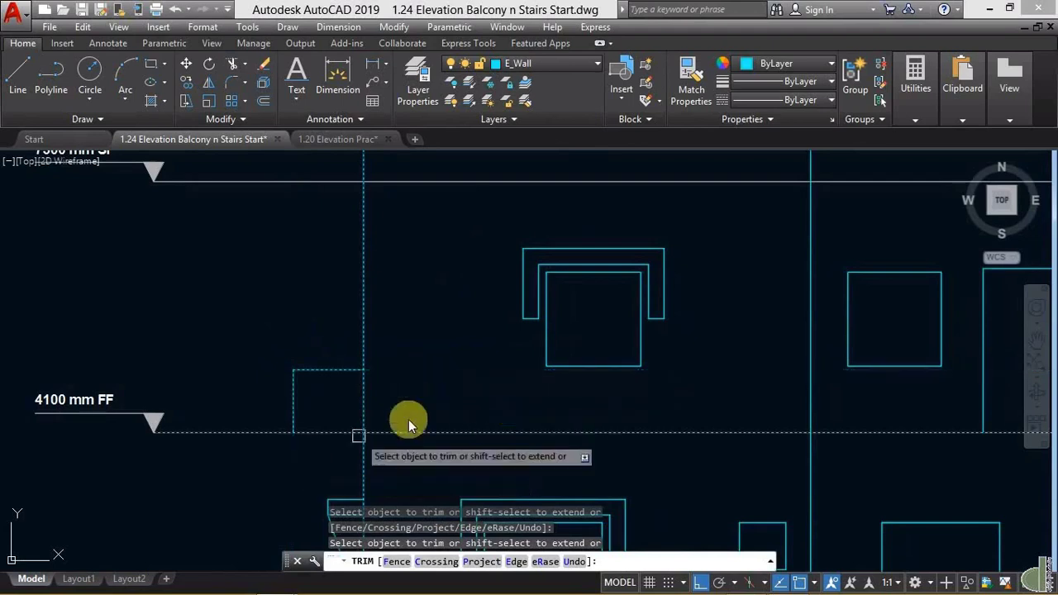
pyautogui.press('Return')
pyautogui.moveTo(421, 381); pyautogui.dragTo(422, 368, button='middle')
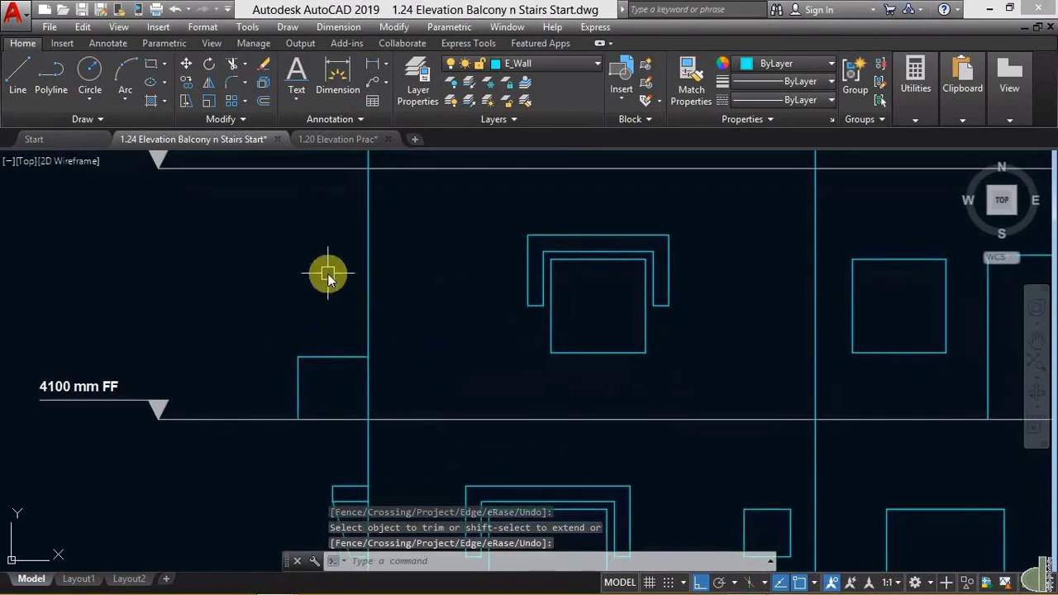
# Close the landing box base with a line along 4100 FF, then zoom in on it.
pyautogui.click(19, 86)
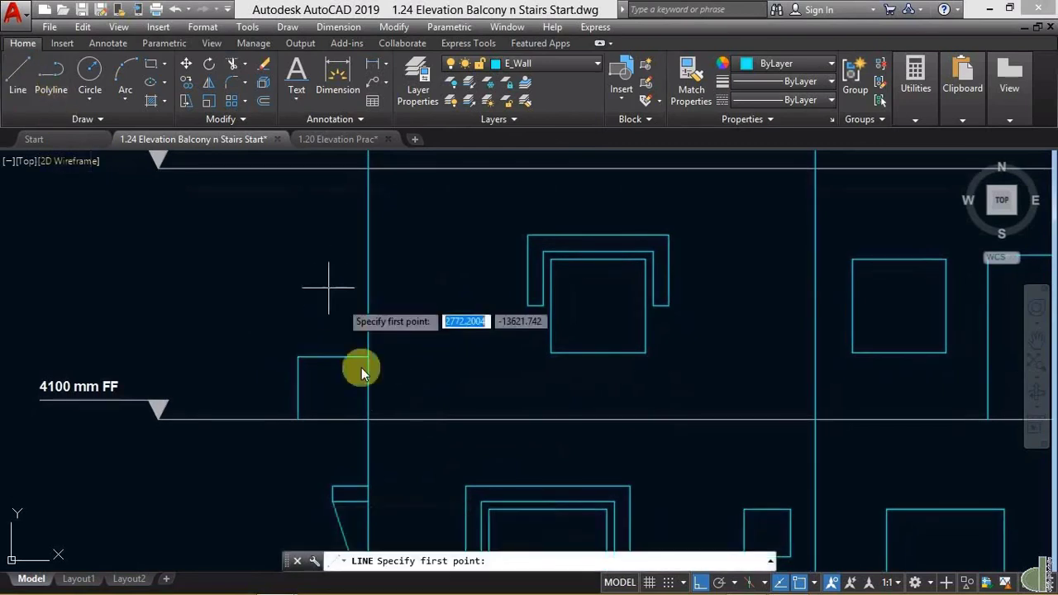
pyautogui.click(300, 420)
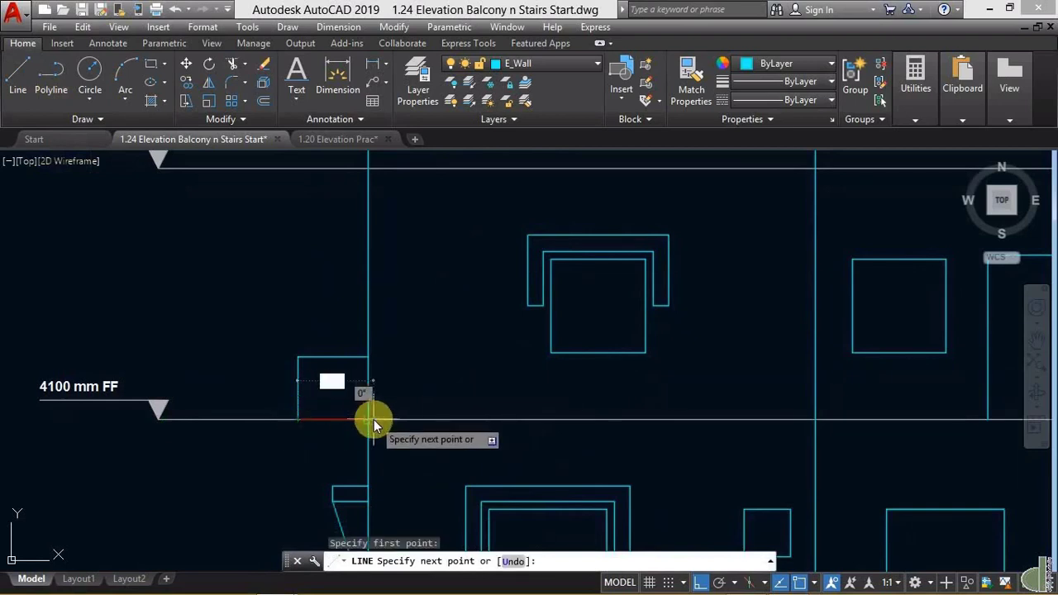
pyautogui.press('Return')
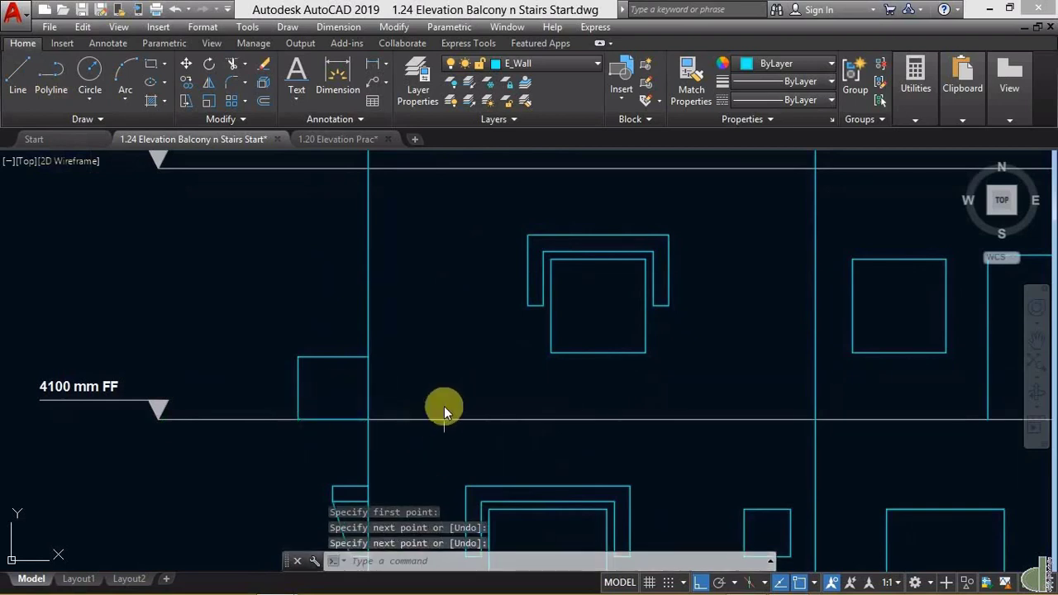
pyautogui.moveTo(444, 406)
pyautogui.mouseDown(button='middle')
pyautogui.moveTo(452, 319)
pyautogui.moveTo(473, 304)
pyautogui.moveTo(484, 413)
pyautogui.moveTo(449, 385)
pyautogui.moveTo(439, 417)
pyautogui.mouseUp(button='middle')
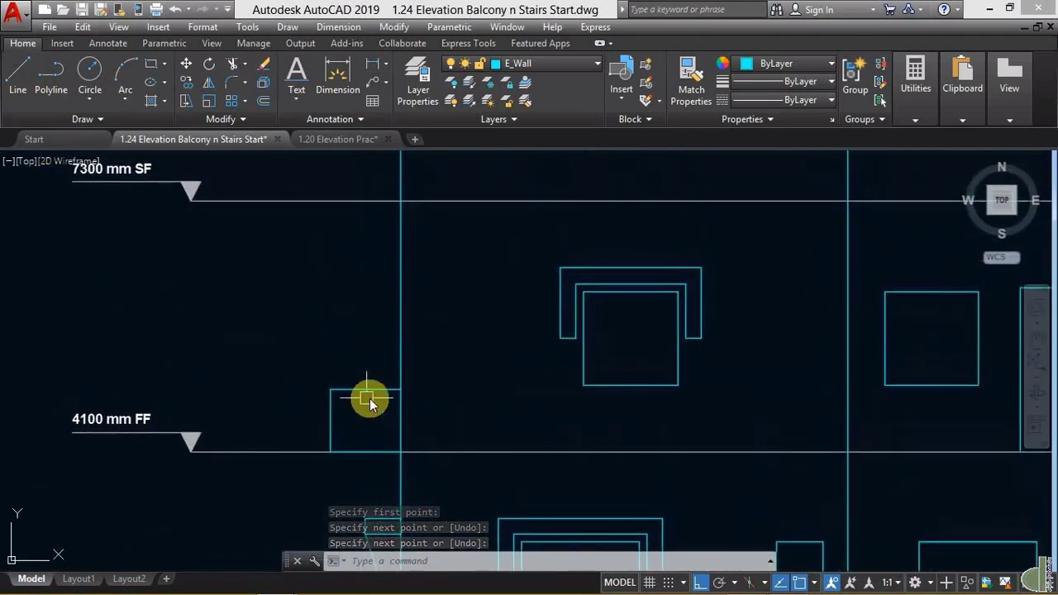
pyautogui.scroll(2, 372, 398)
pyautogui.scroll(2, 334, 392)
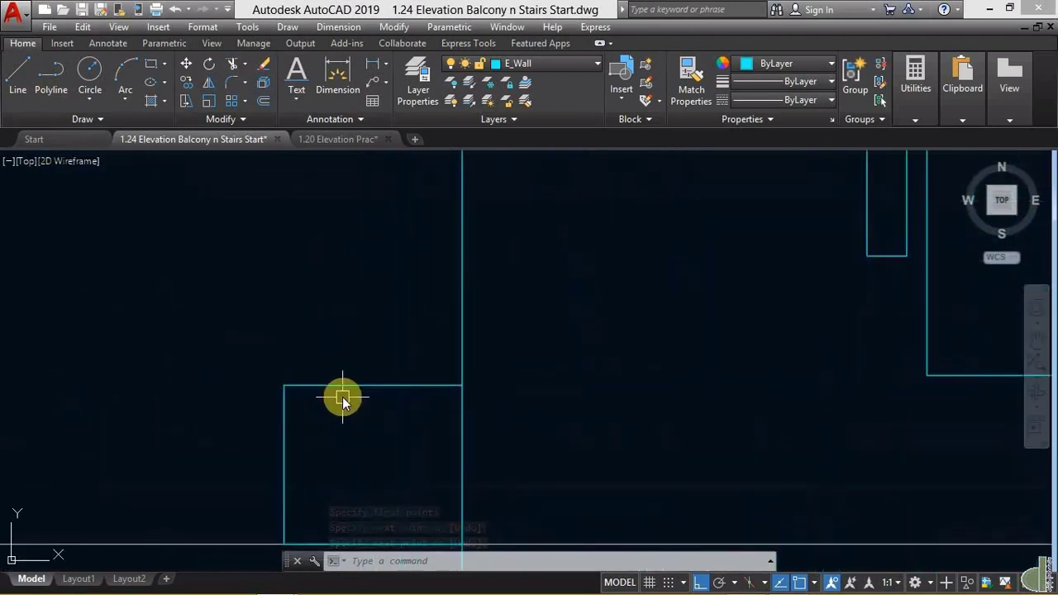
pyautogui.moveTo(342, 397); pyautogui.dragTo(346, 369, button='middle')
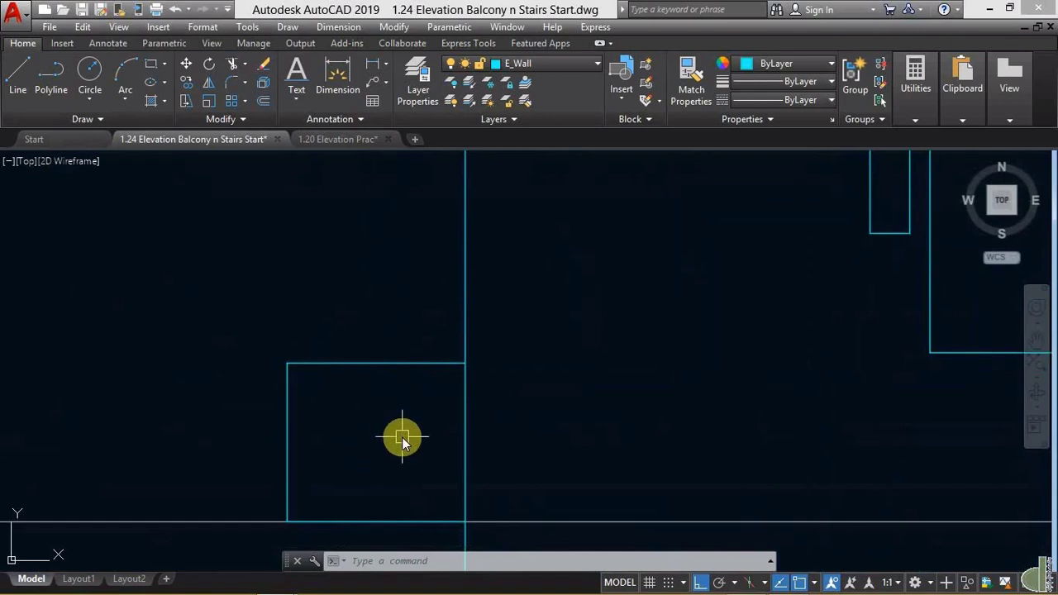
# Offset the balcony's top edge upward by 50 twice.
pyautogui.write('o')
pyautogui.press('Return')
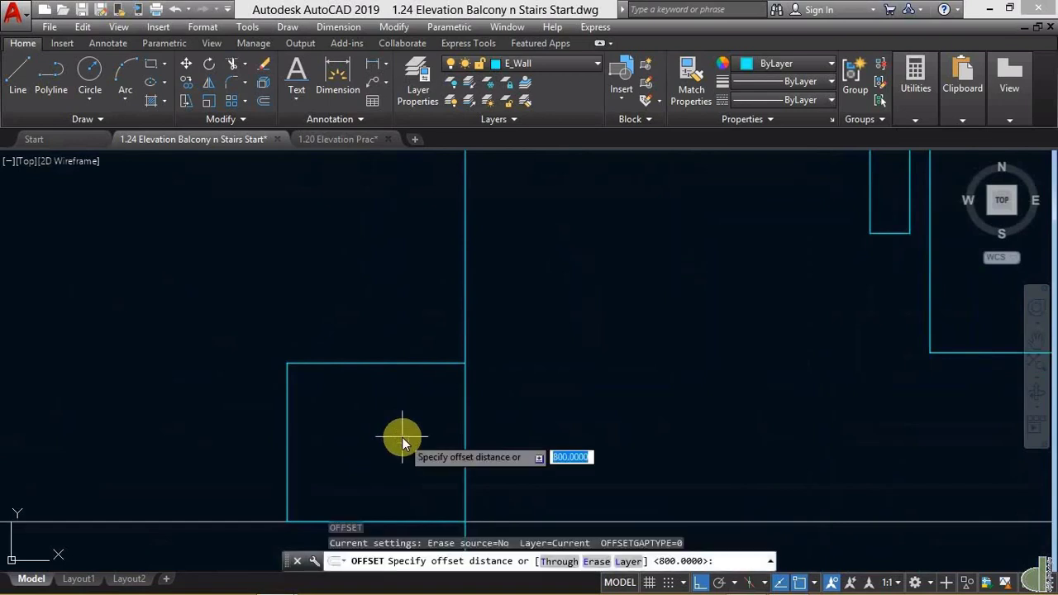
pyautogui.write('50')
pyautogui.press('Return')
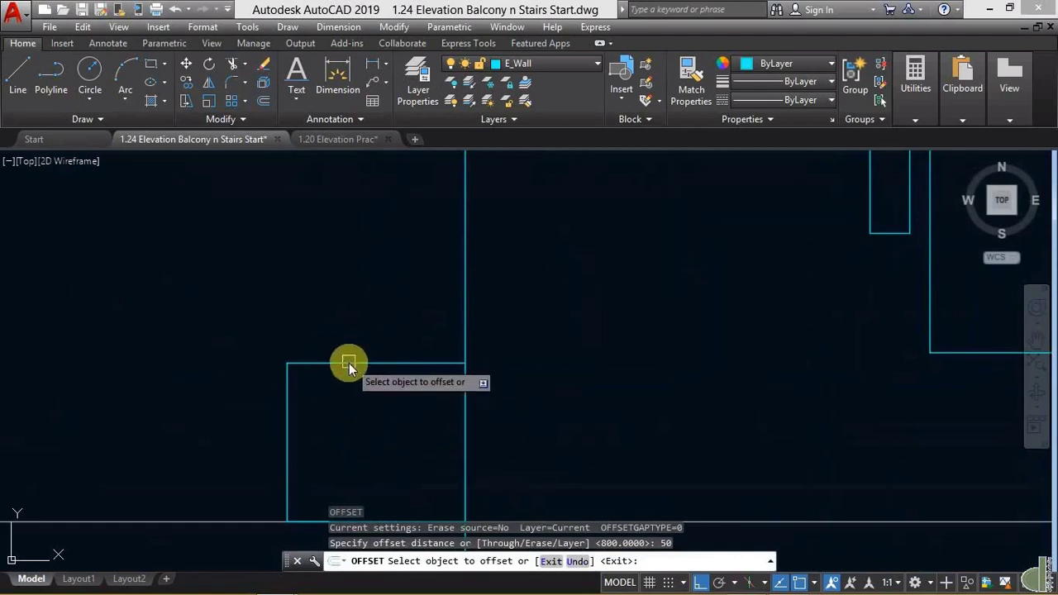
pyautogui.click(349, 363)
pyautogui.click(344, 325)
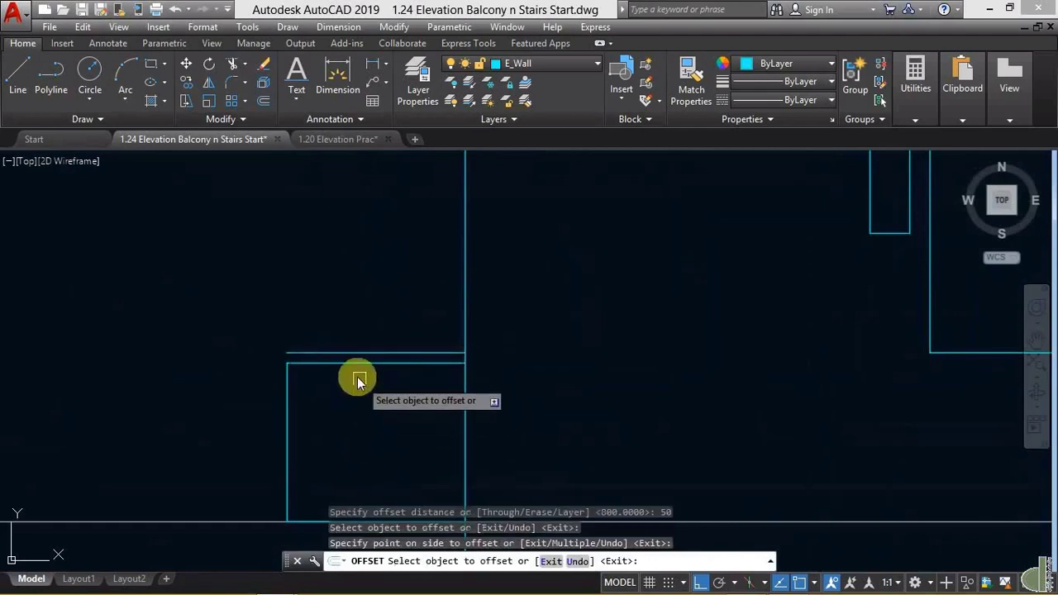
pyautogui.click(361, 353)
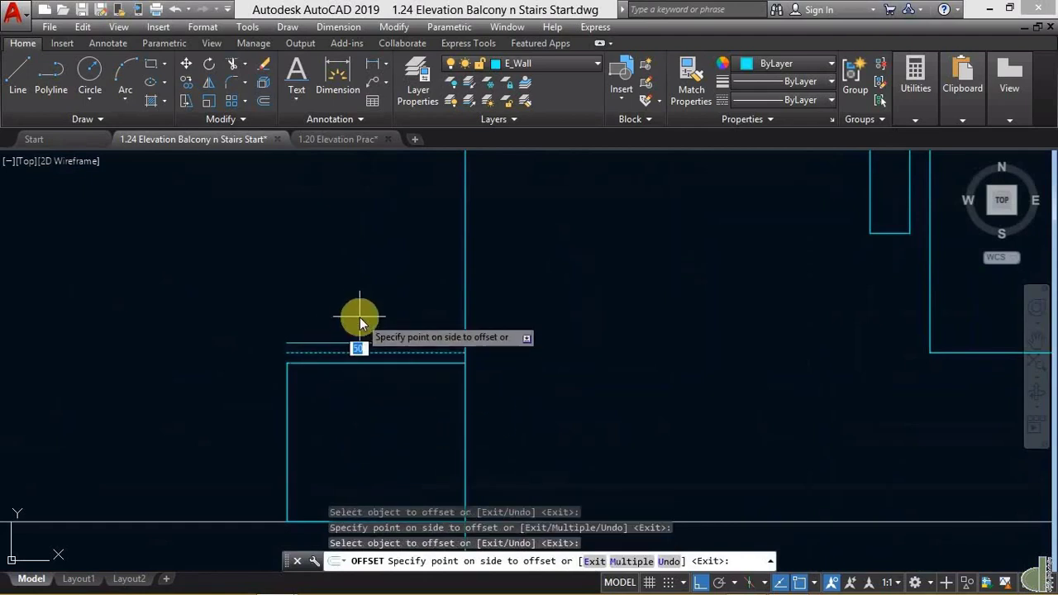
pyautogui.click(359, 317)
pyautogui.press('Return')
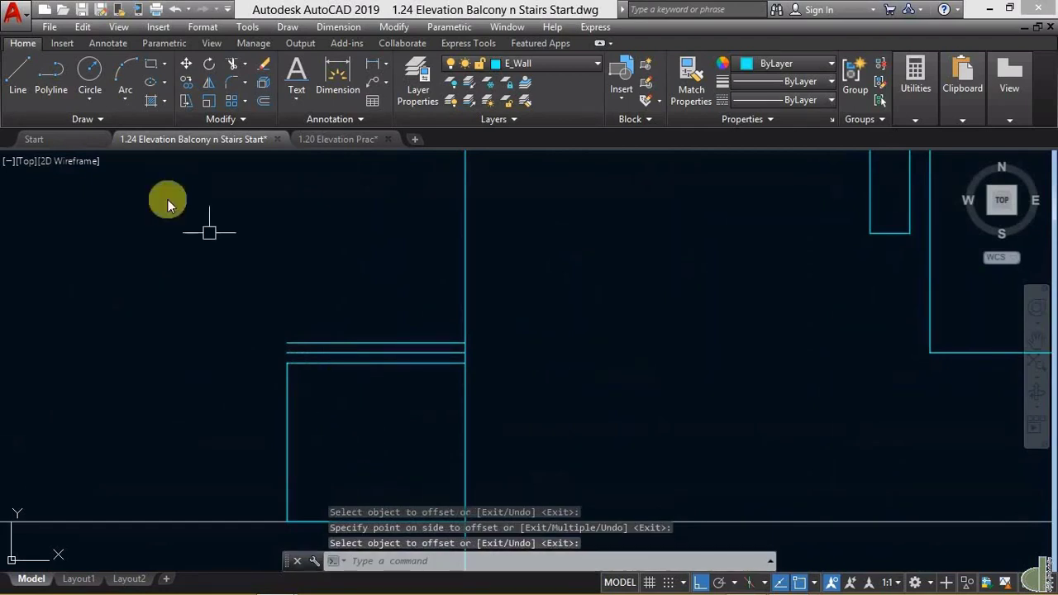
# Draw a line closing the left ends of the double-line balcony top.
pyautogui.click(18, 82)
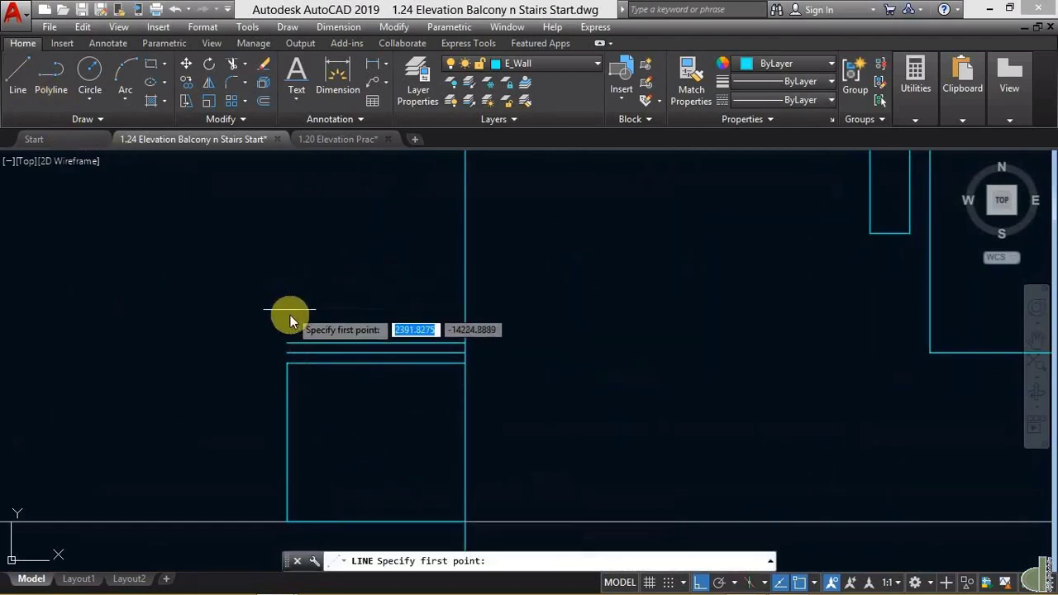
pyautogui.click(289, 343)
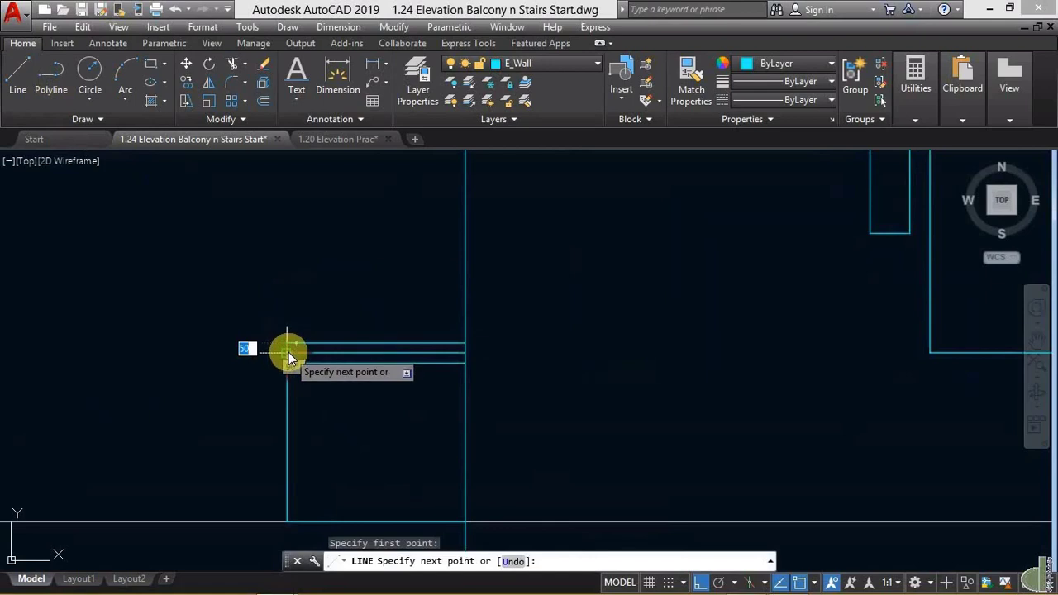
pyautogui.click(289, 351)
pyautogui.press('Return')
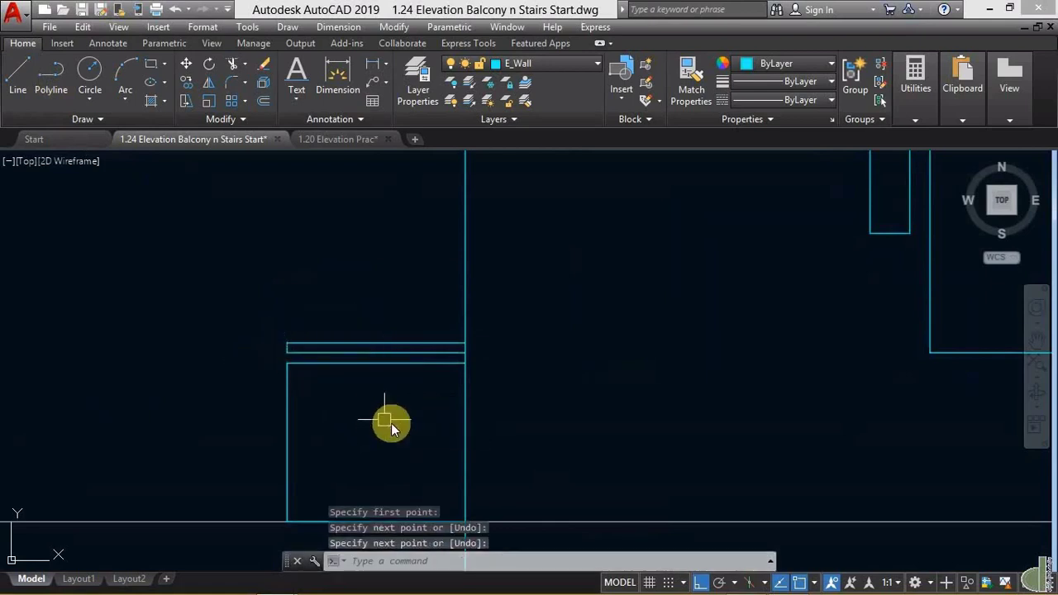
pyautogui.scroll(-1, 418, 380)
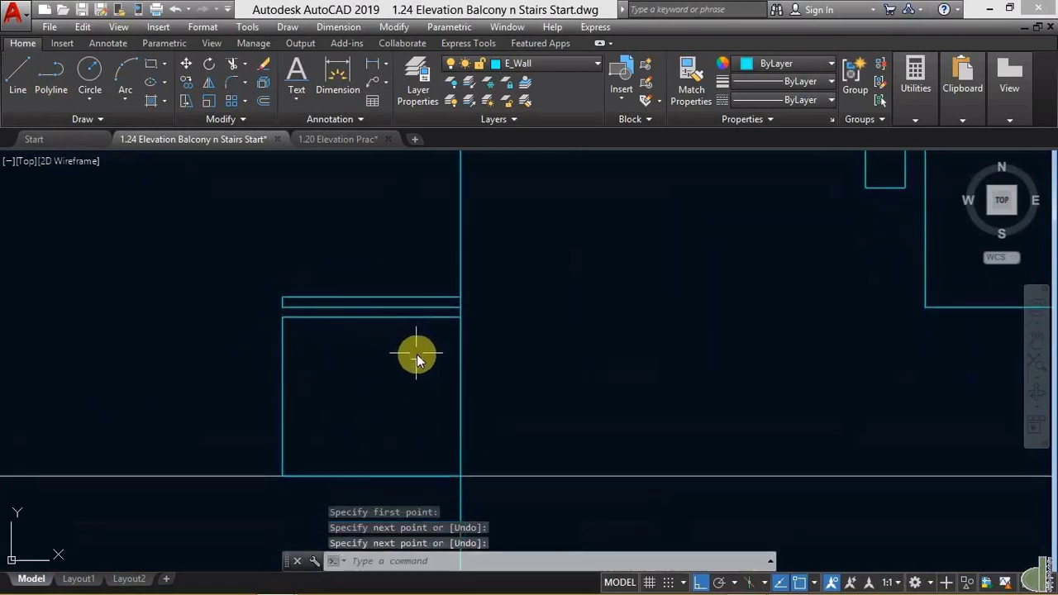
pyautogui.scroll(-2, 416, 354)
pyautogui.moveTo(402, 361); pyautogui.dragTo(402, 439, button='middle')
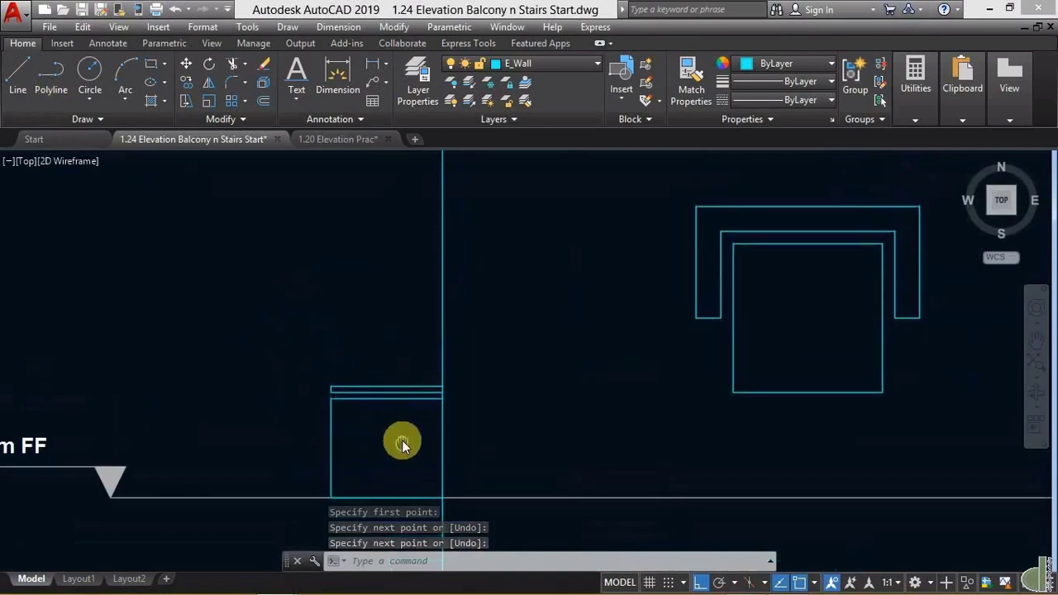
pyautogui.scroll(-1, 414, 354)
pyautogui.moveTo(413, 354); pyautogui.dragTo(421, 437, button='middle')
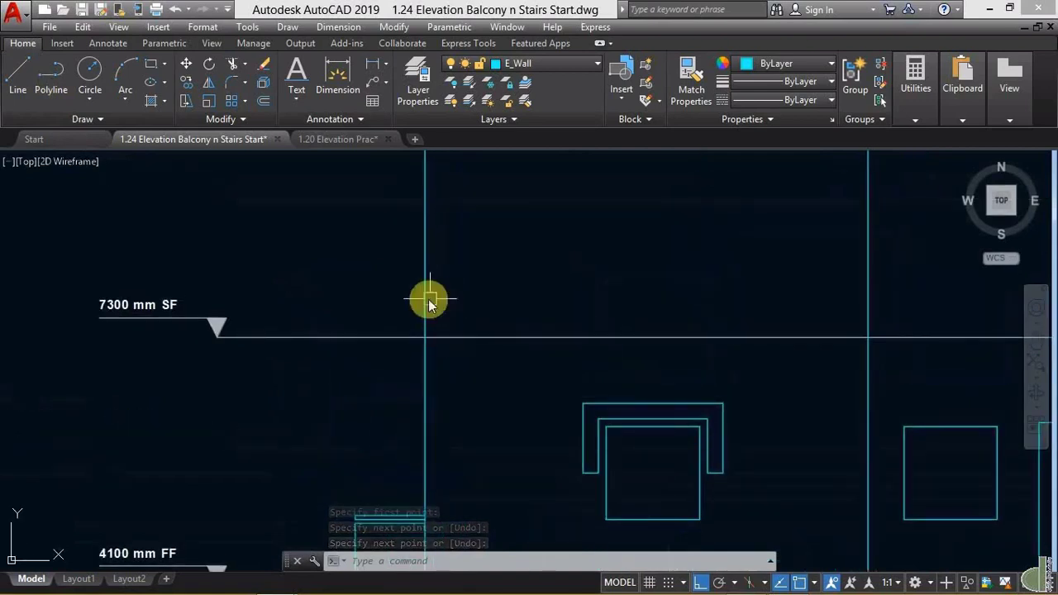
pyautogui.moveTo(437, 381); pyautogui.dragTo(411, 276, button='middle')
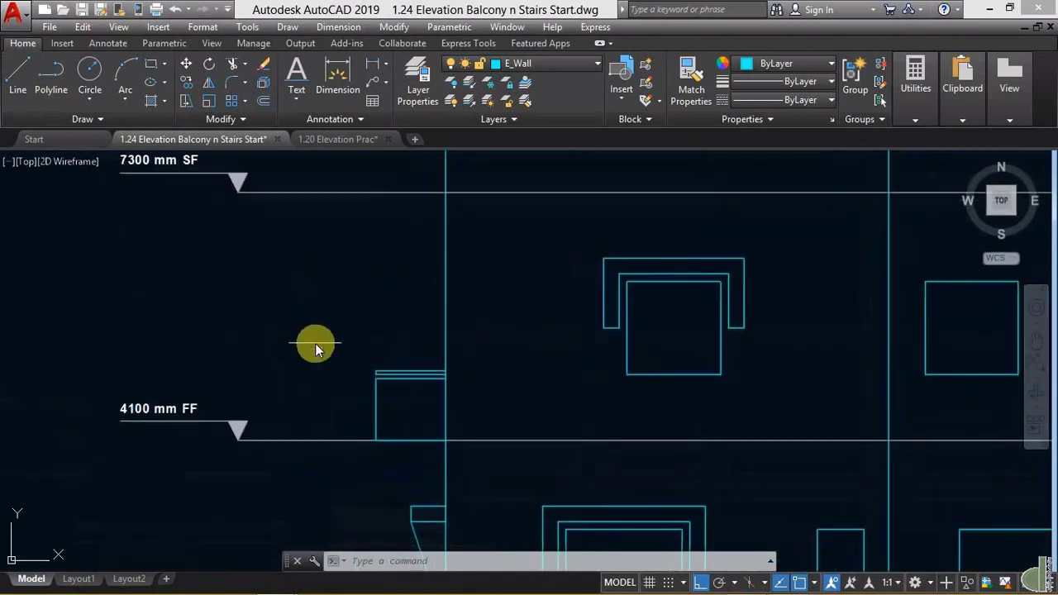
pyautogui.click(315, 343)
# Copy the balcony from its corner up onto the 7300 mm SF level.
pyautogui.click(487, 466)
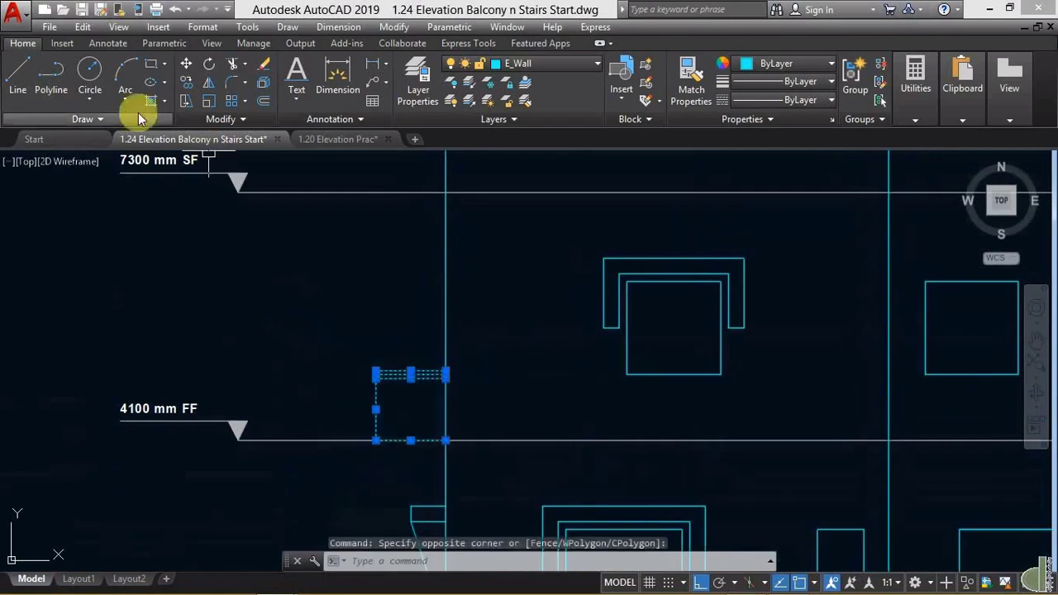
pyautogui.click(185, 83)
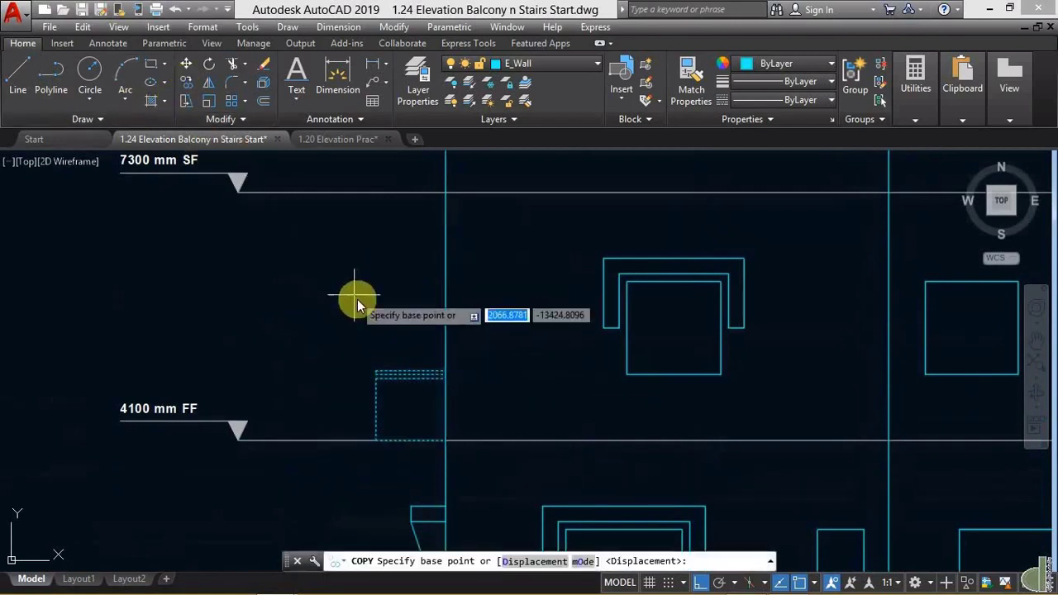
pyautogui.click(449, 440)
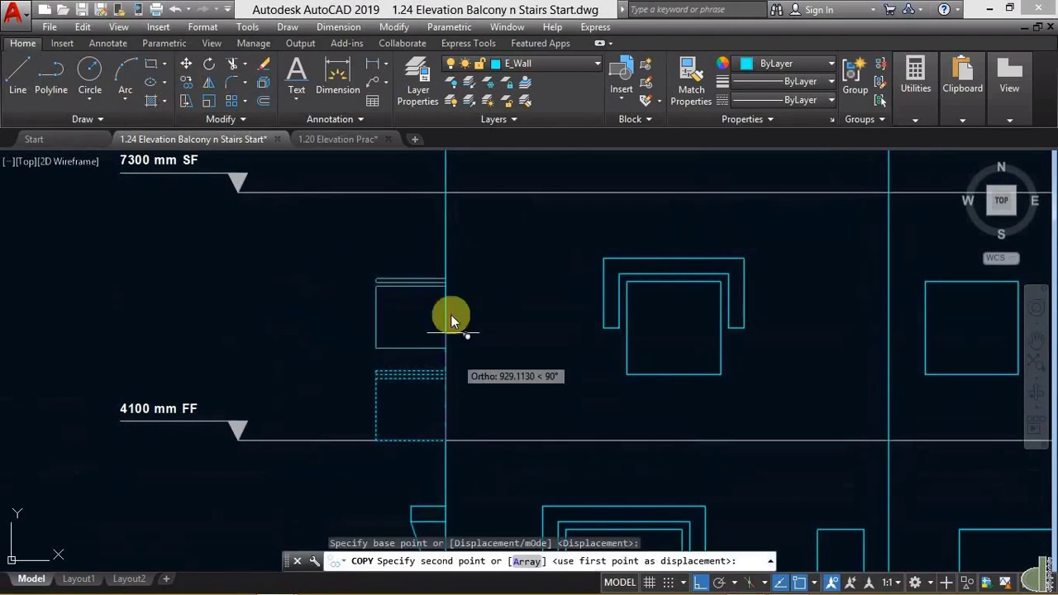
pyautogui.click(447, 193)
pyautogui.press('Return')
pyautogui.moveTo(489, 253); pyautogui.dragTo(446, 378, button='middle')
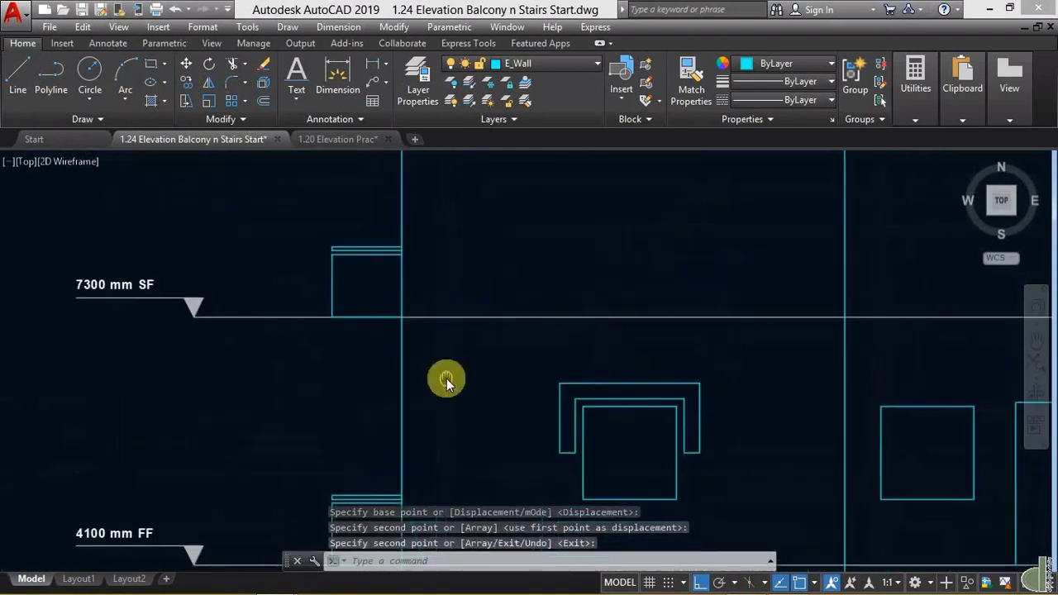
pyautogui.moveTo(432, 256); pyautogui.dragTo(355, 393, button='middle')
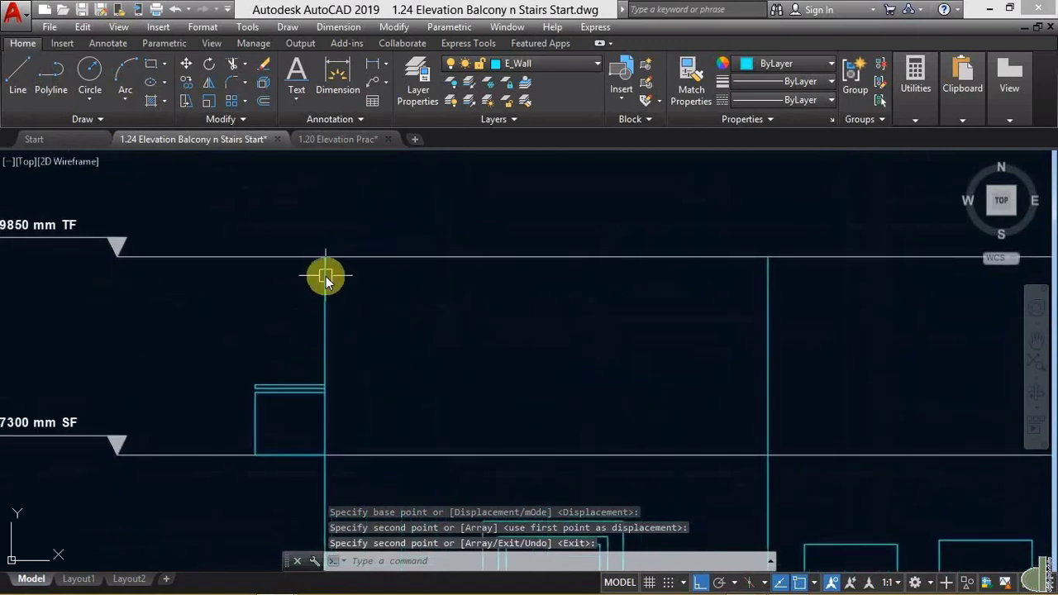
pyautogui.moveTo(671, 309); pyautogui.dragTo(500, 298, button='middle')
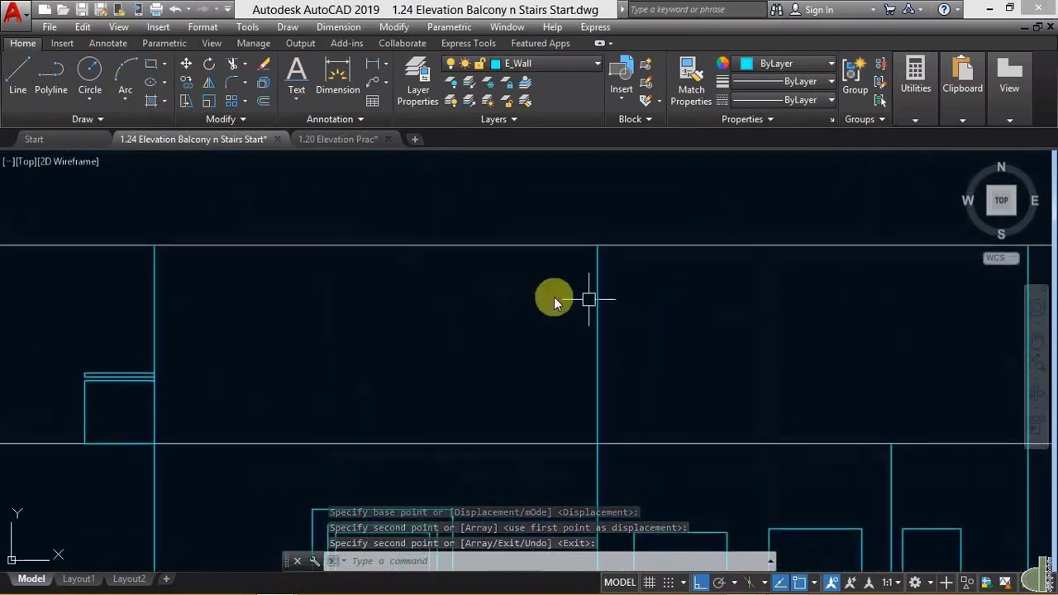
pyautogui.moveTo(405, 308); pyautogui.dragTo(503, 290, button='middle')
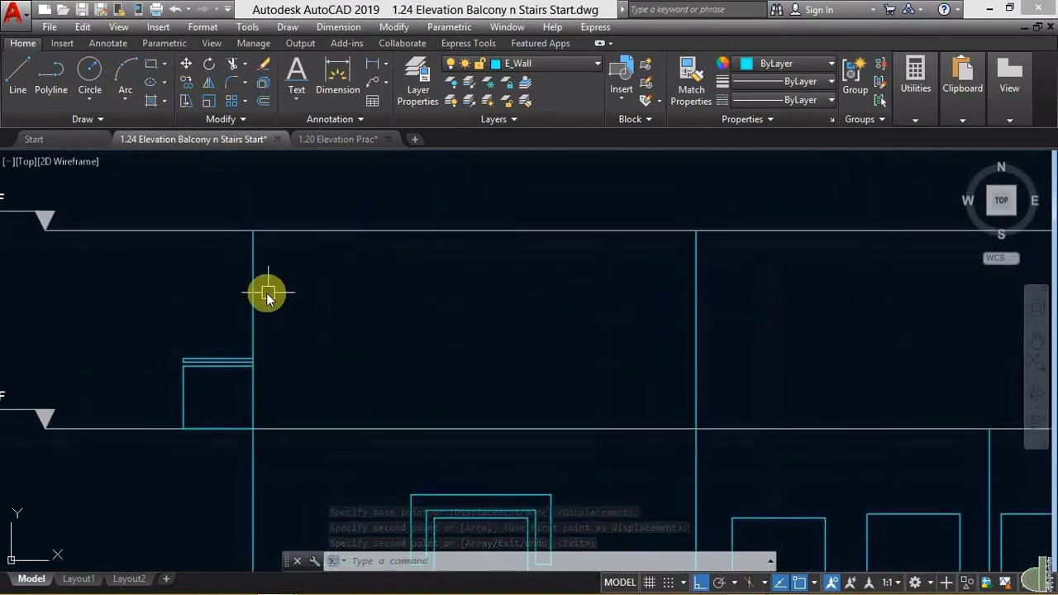
# Grip-stretch the wall line's top end down to the upper balcony's top.
pyautogui.press('Return')
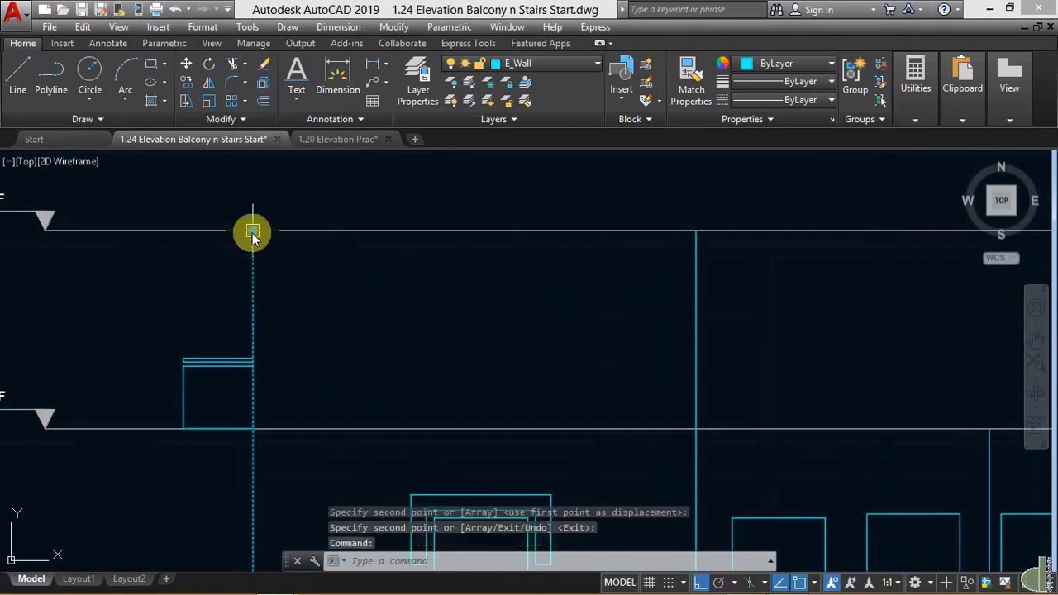
pyautogui.click(253, 231)
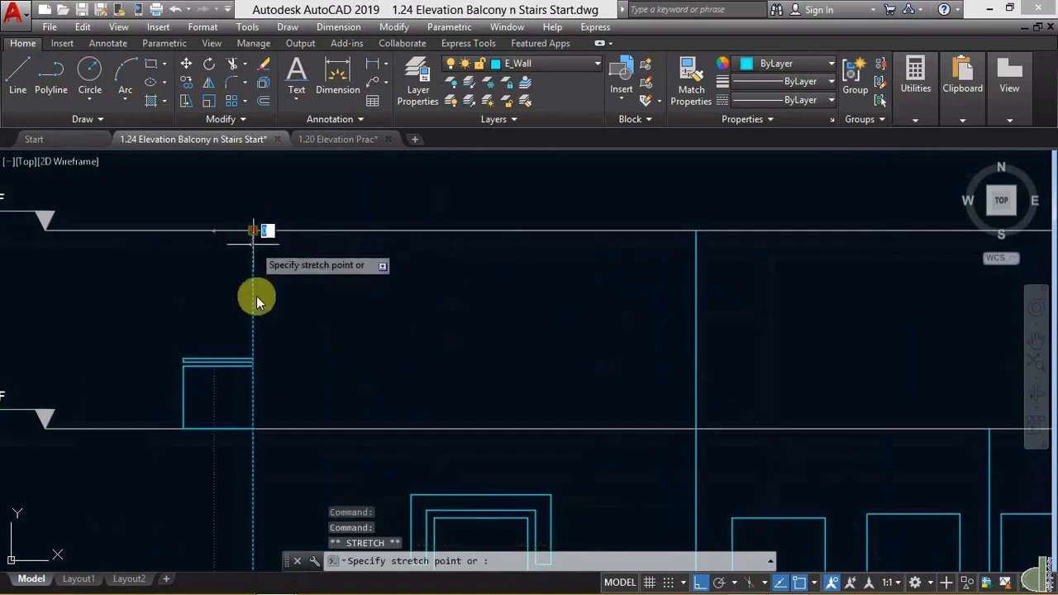
pyautogui.click(261, 358)
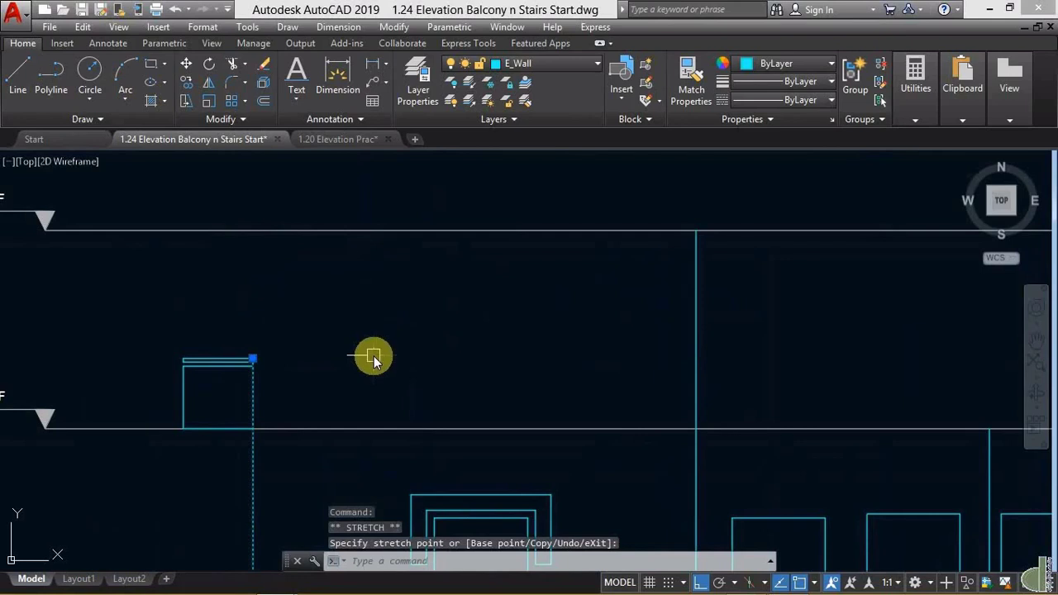
pyautogui.press('Escape')
pyautogui.moveTo(484, 356); pyautogui.dragTo(440, 344, button='middle')
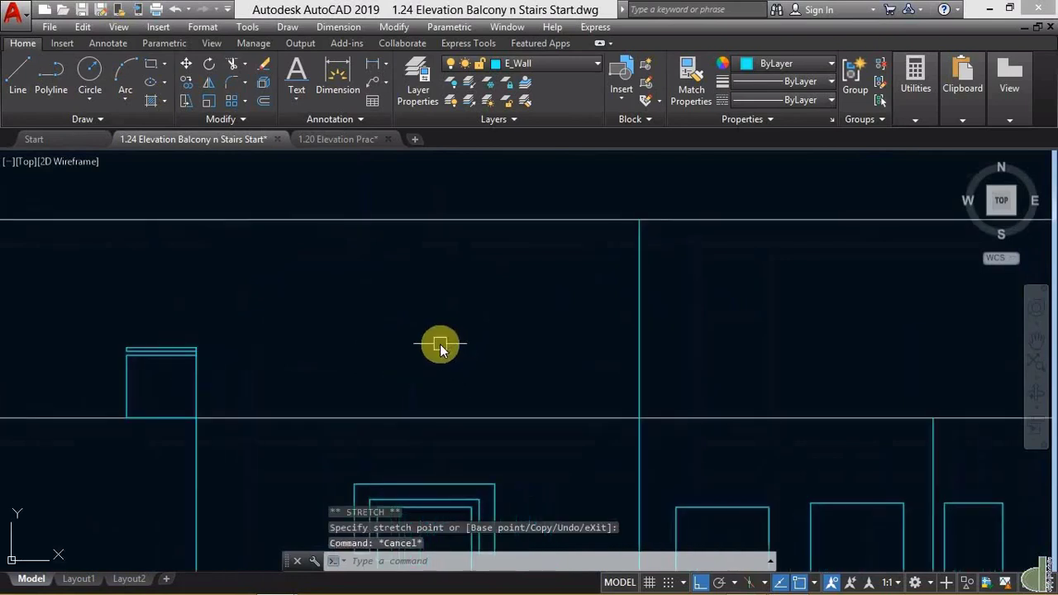
pyautogui.scroll(-2, 449, 350)
pyautogui.moveTo(510, 357)
pyautogui.mouseDown(button='middle')
pyautogui.moveTo(470, 244)
pyautogui.moveTo(500, 216)
pyautogui.mouseUp(button='middle')
# Zoom out to the whole elevation and keep E_Wall as the current layer.
pyautogui.scroll(-2, 524, 239)
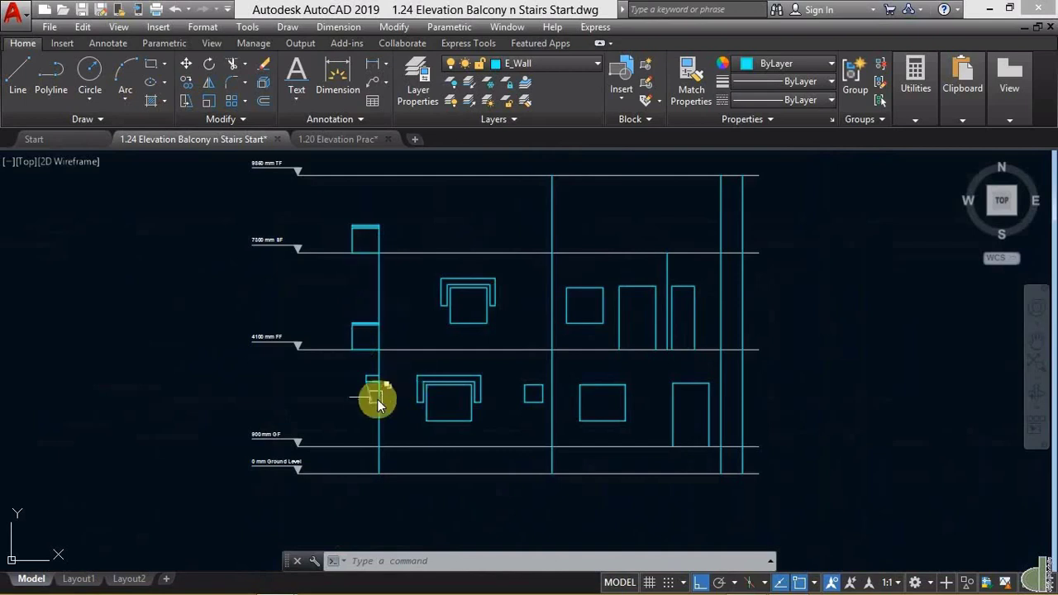
pyautogui.moveTo(378, 397); pyautogui.dragTo(404, 379, button='middle')
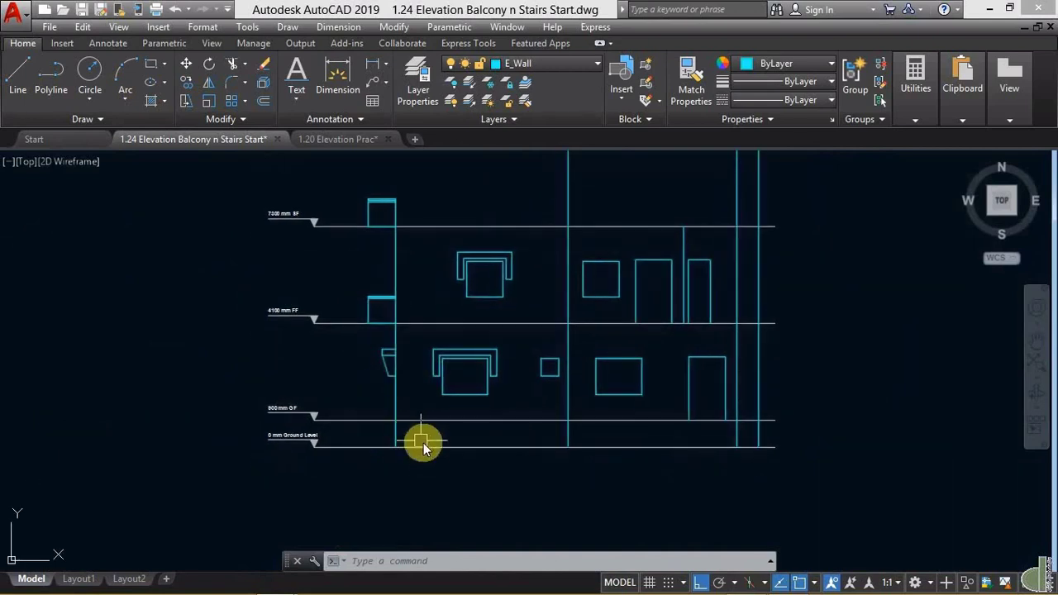
pyautogui.scroll(-2, 456, 362)
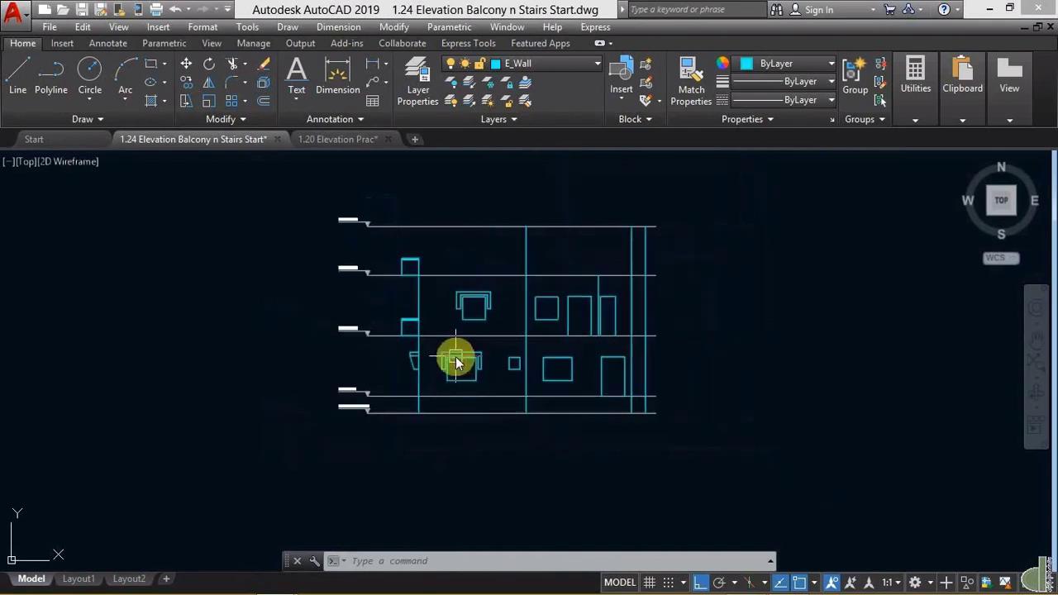
pyautogui.moveTo(451, 299); pyautogui.dragTo(448, 306, button='middle')
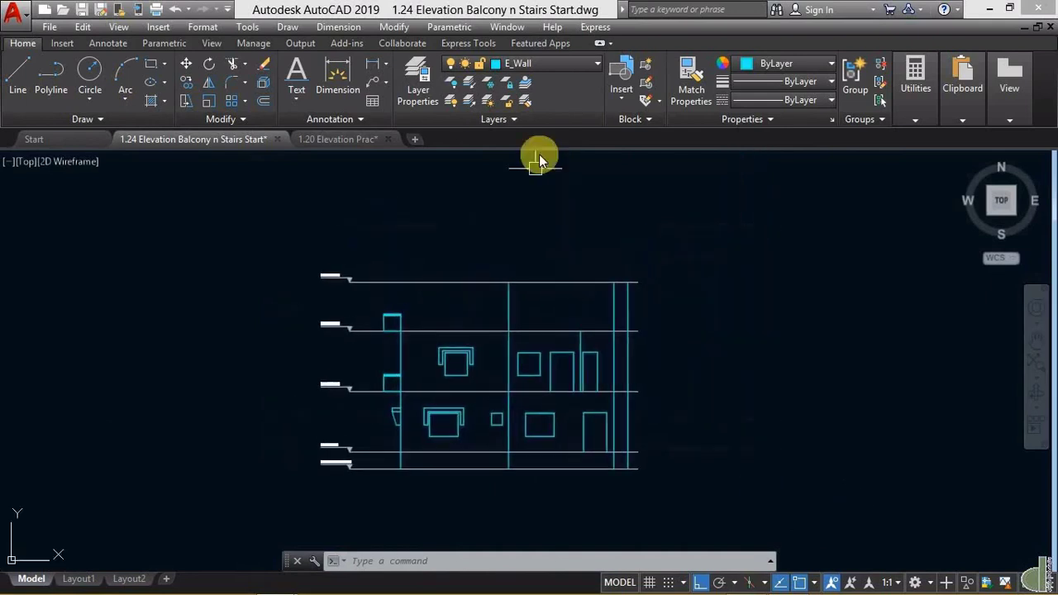
pyautogui.click(586, 67)
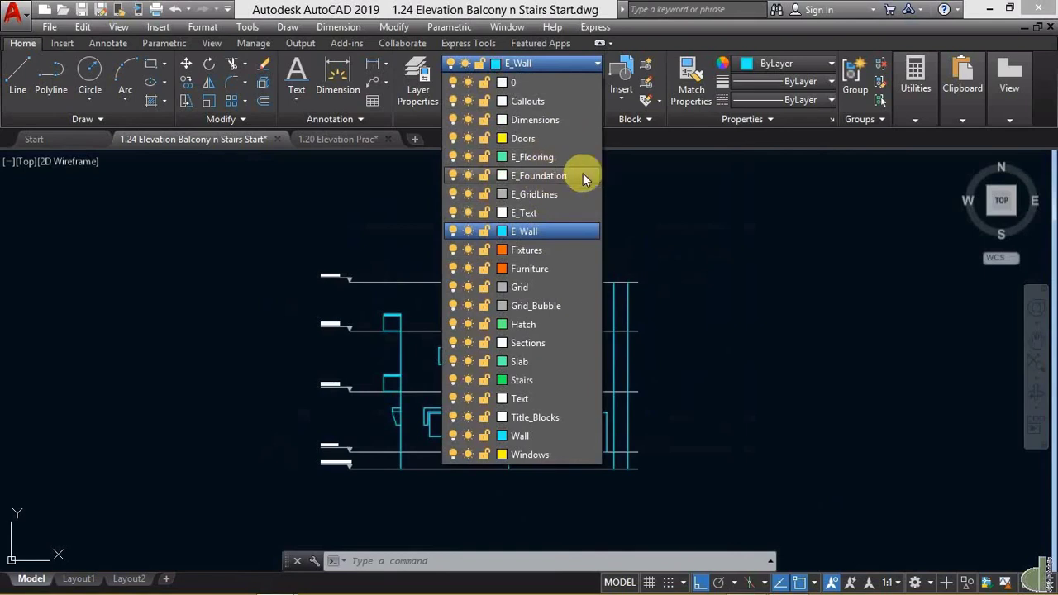
pyautogui.click(549, 231)
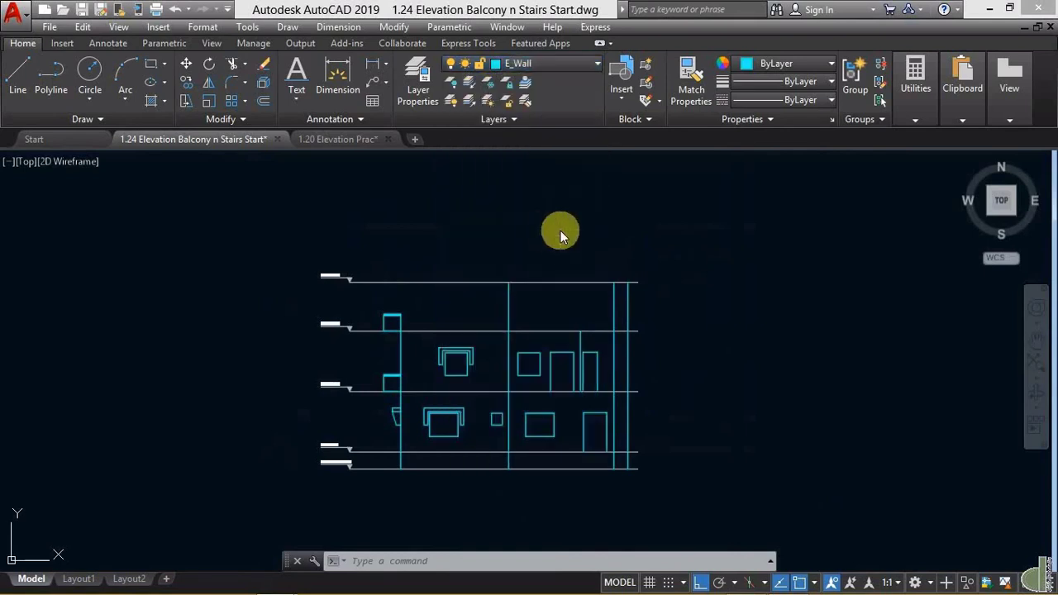
pyautogui.moveTo(379, 380); pyautogui.dragTo(405, 354, button='middle')
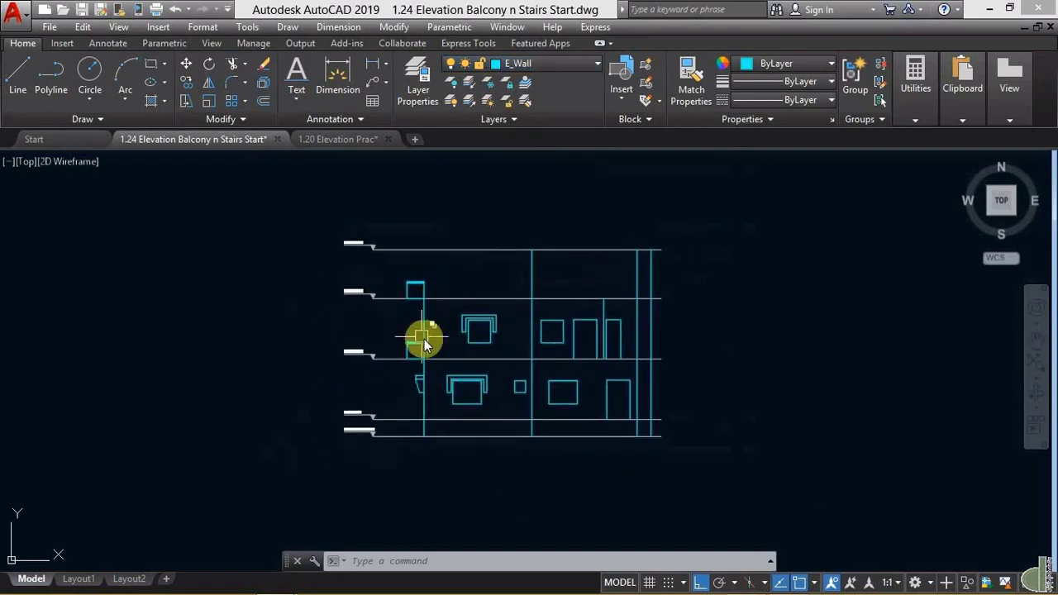
# Project a vertical ray from the plan's entrance landing edge down through the elevation.
pyautogui.moveTo(464, 277); pyautogui.dragTo(474, 378, button='middle')
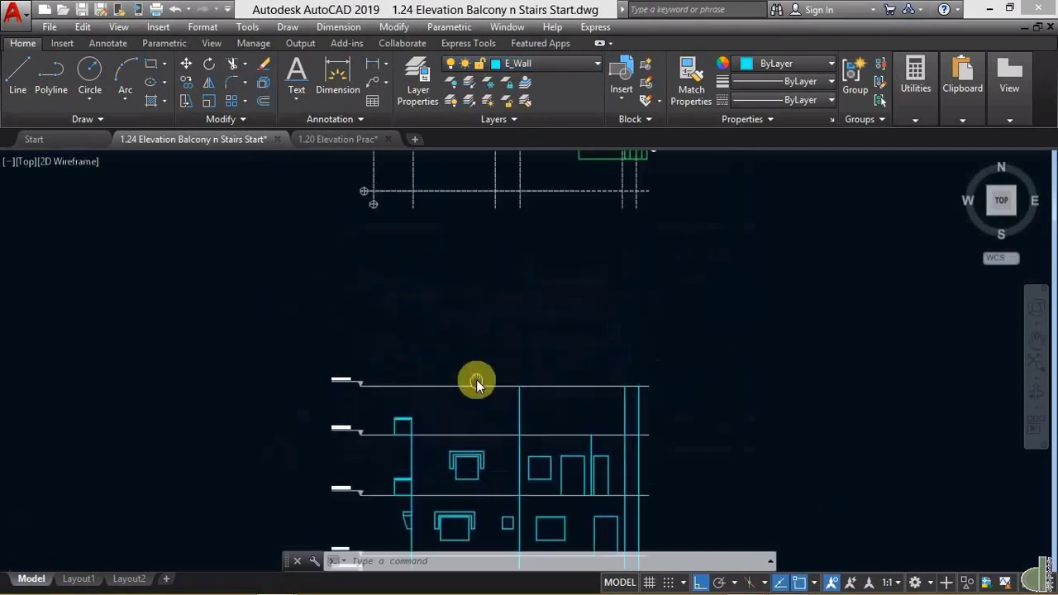
pyautogui.scroll(-2, 480, 307)
pyautogui.moveTo(480, 307)
pyautogui.mouseDown(button='middle')
pyautogui.moveTo(470, 338)
pyautogui.moveTo(481, 380)
pyautogui.mouseUp(button='middle')
pyautogui.scroll(1, 437, 301)
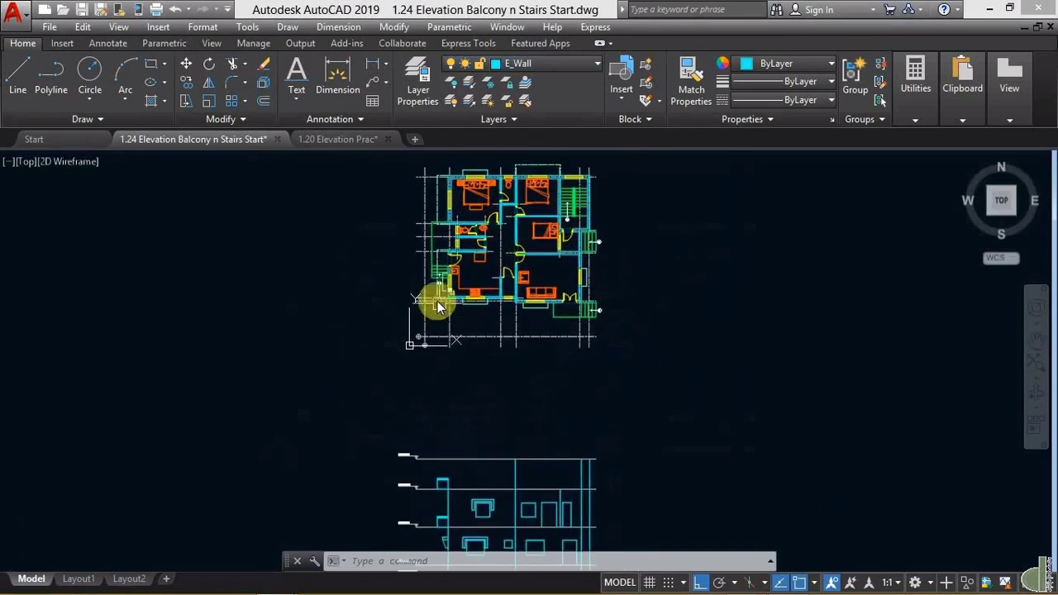
pyautogui.scroll(4, 438, 301)
pyautogui.write('b')
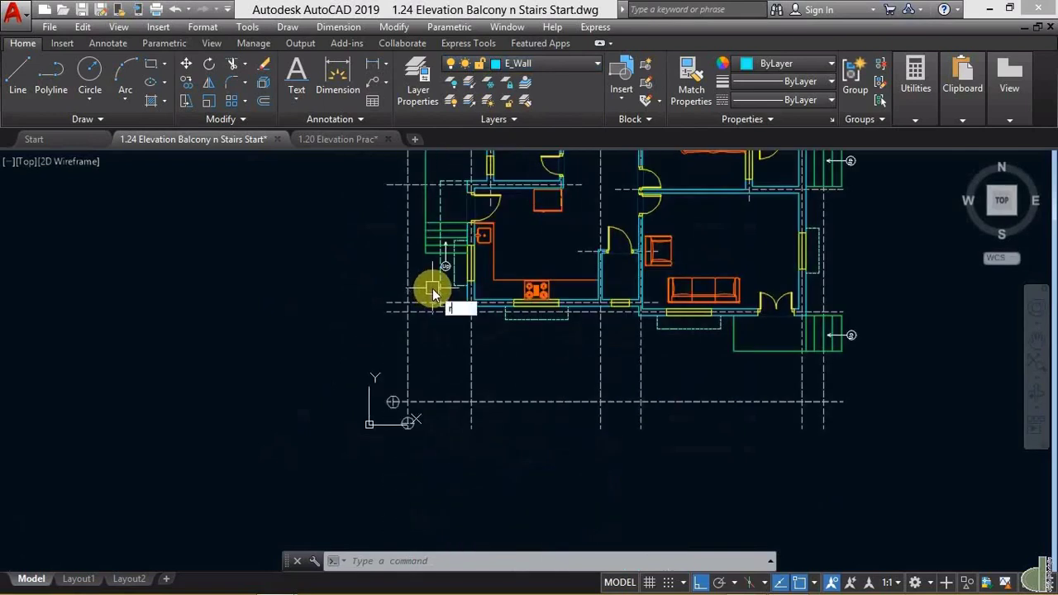
pyautogui.write('a')
pyautogui.press('Escape')
pyautogui.write('ray')
pyautogui.press('Return')
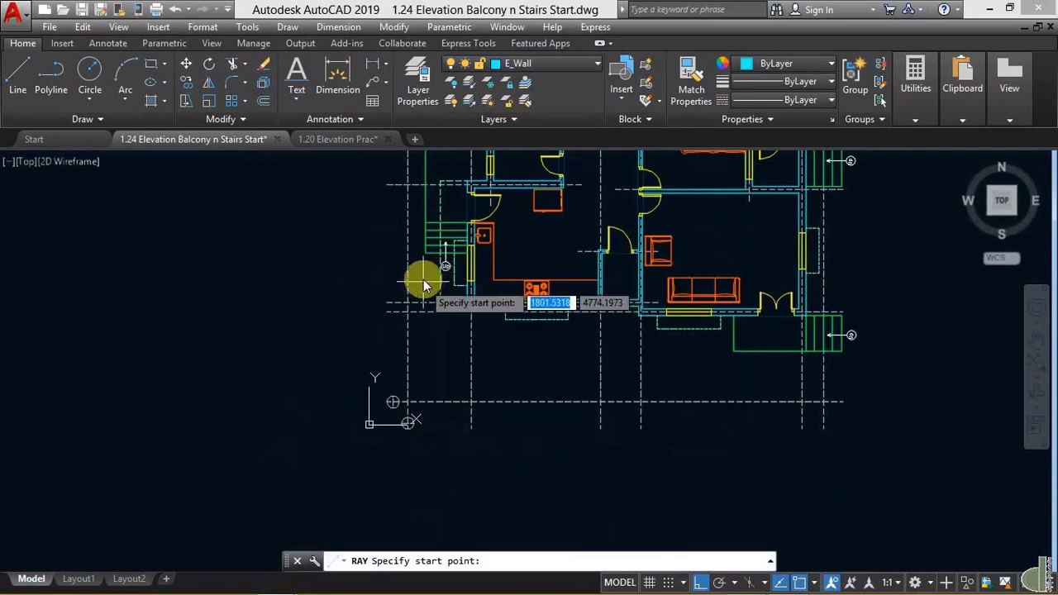
pyautogui.click(425, 257)
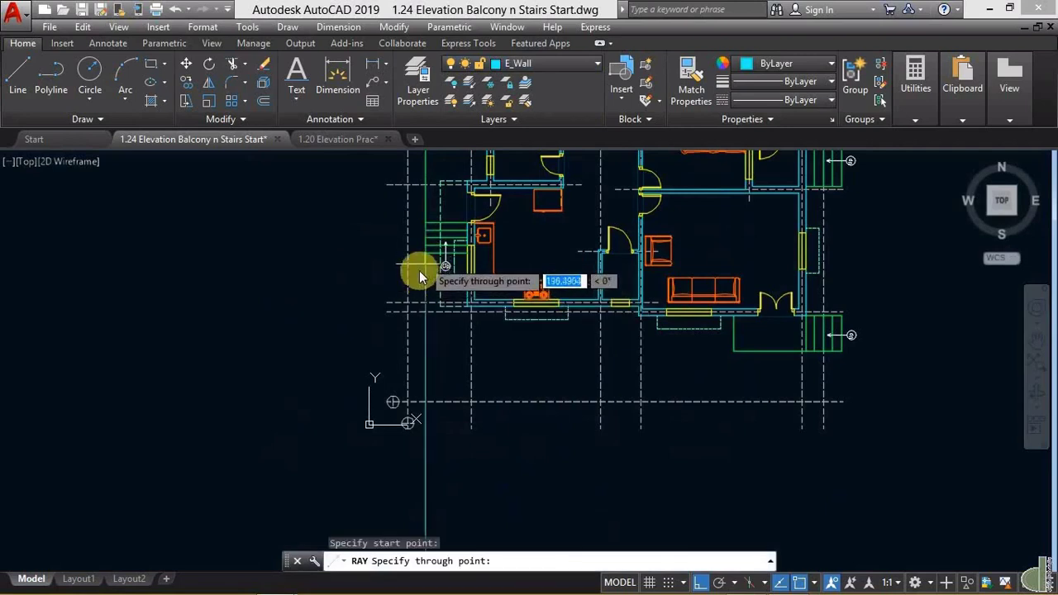
pyautogui.click(427, 453)
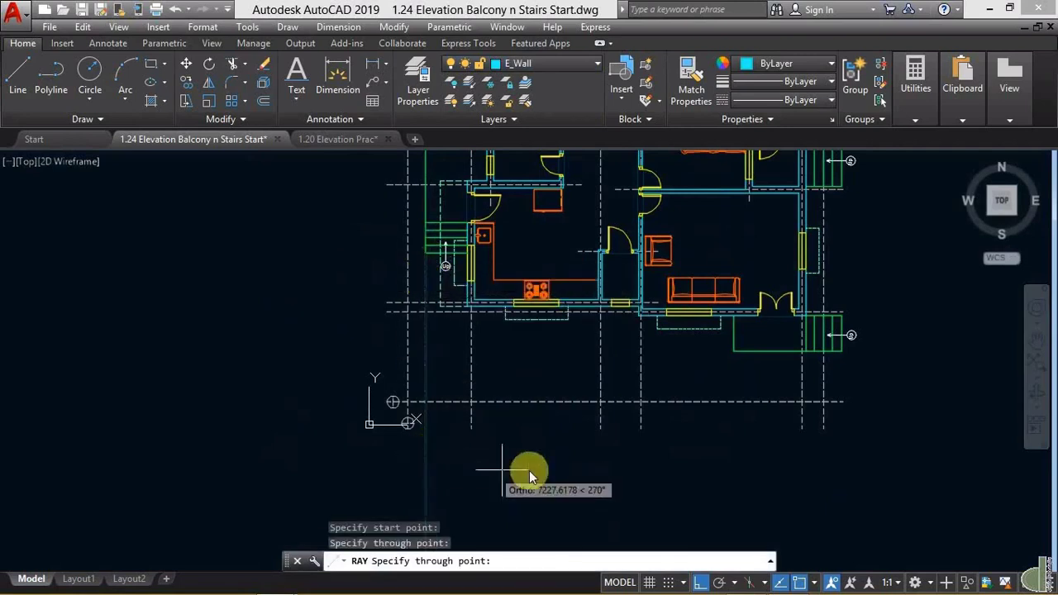
pyautogui.press('Return')
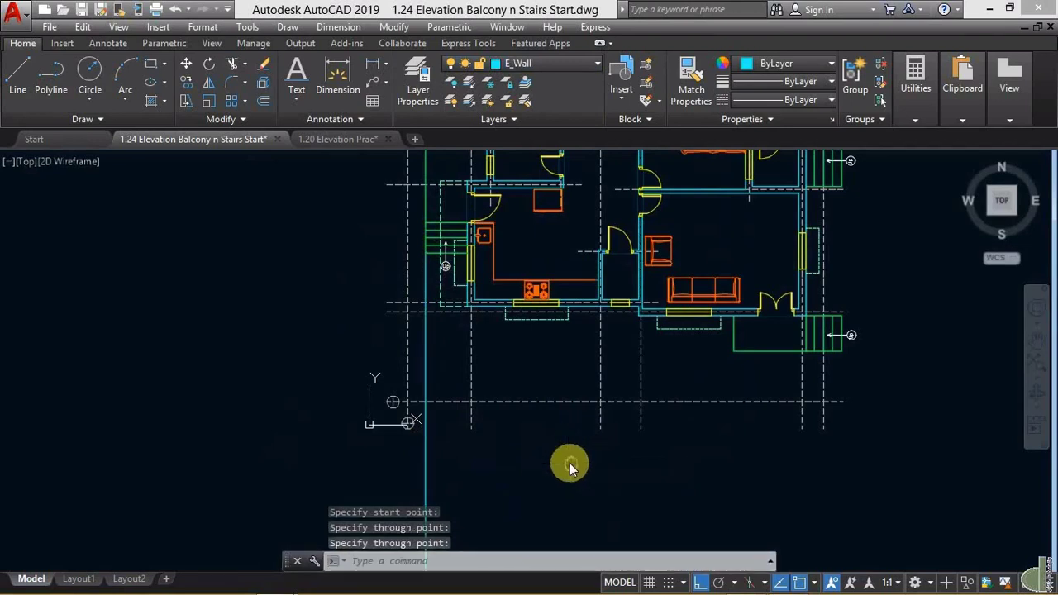
# Pan and zoom back to the elevation's entrance area.
pyautogui.moveTo(570, 463); pyautogui.dragTo(618, 226, button='middle')
pyautogui.moveTo(576, 378); pyautogui.dragTo(549, 185, button='middle')
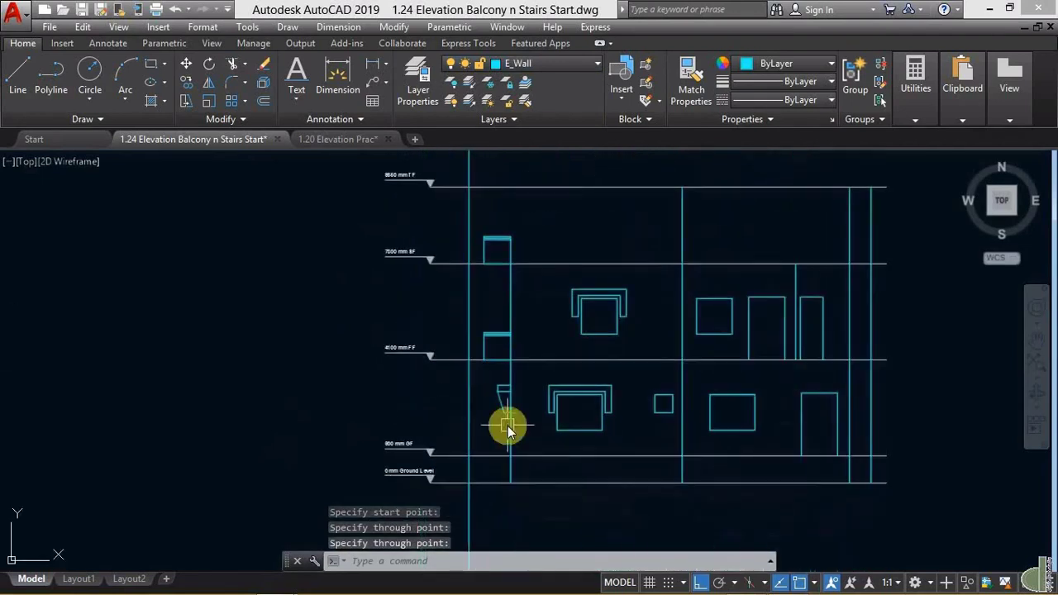
pyautogui.scroll(1, 507, 428)
pyautogui.scroll(2, 531, 406)
pyautogui.scroll(2, 513, 409)
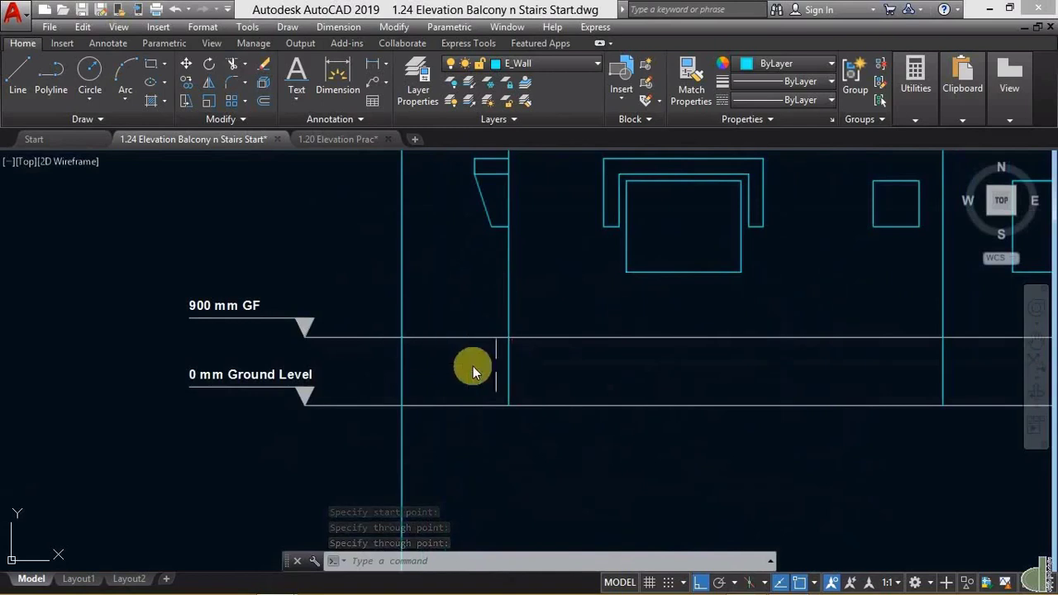
# Trim the second ray to run only between 0 mm Ground Level and 900 mm GF.
pyautogui.write('tr')
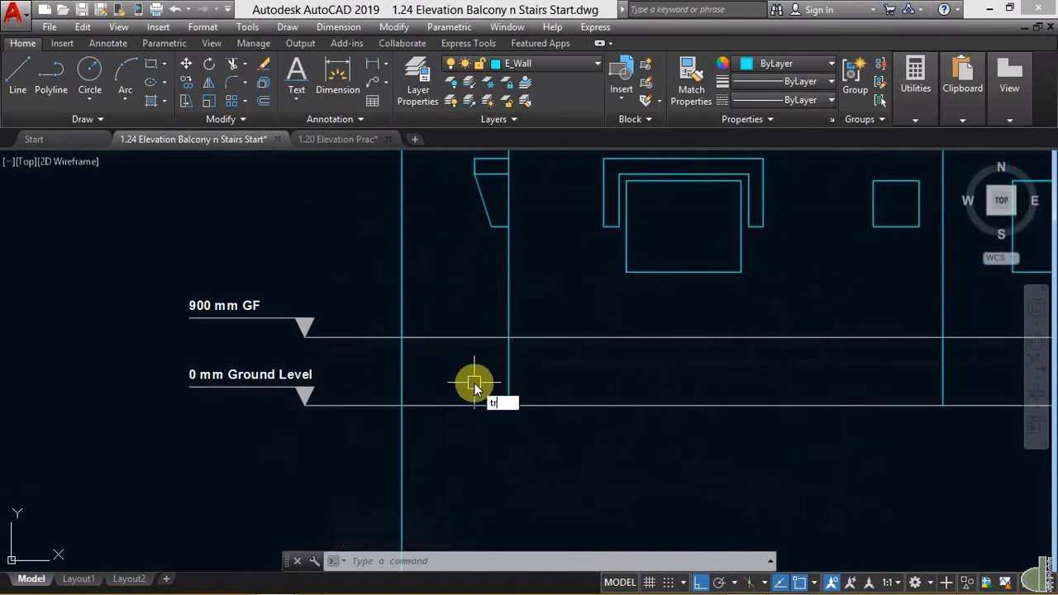
pyautogui.press('Return')
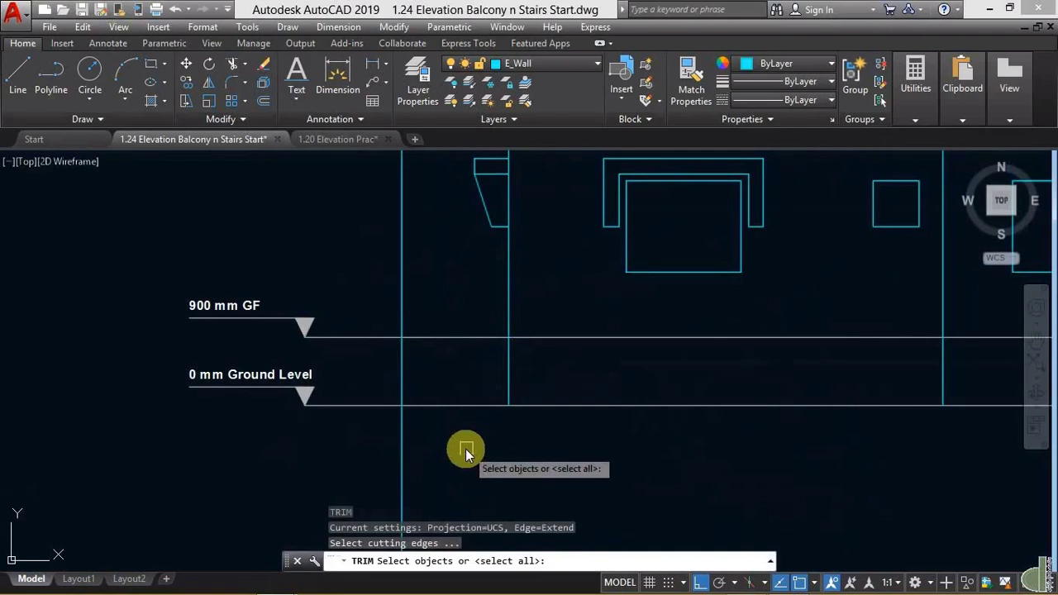
pyautogui.click(464, 448)
pyautogui.click(424, 321)
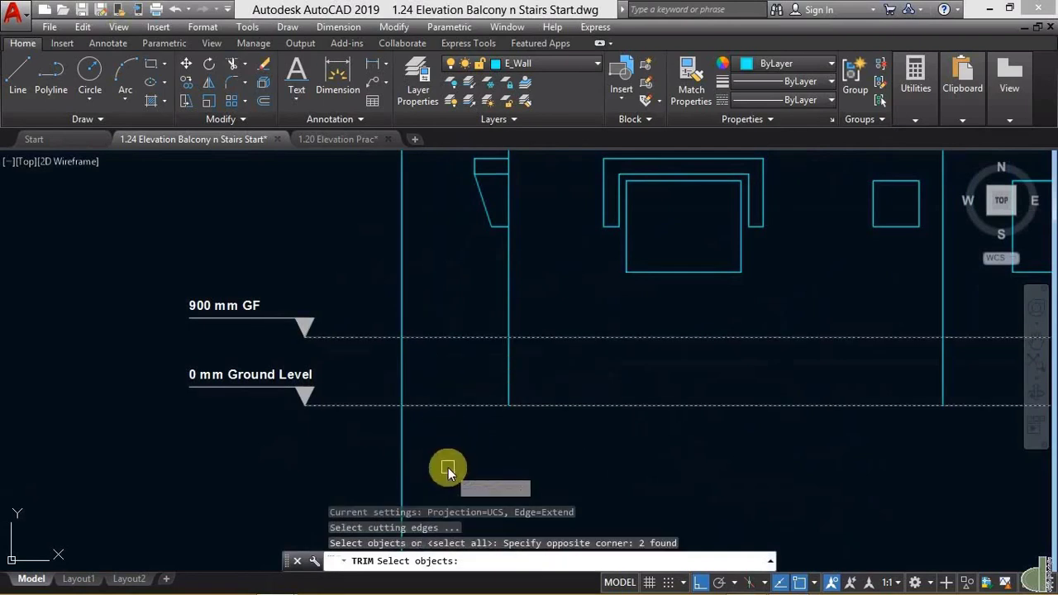
pyautogui.press('Return')
pyautogui.click(403, 309)
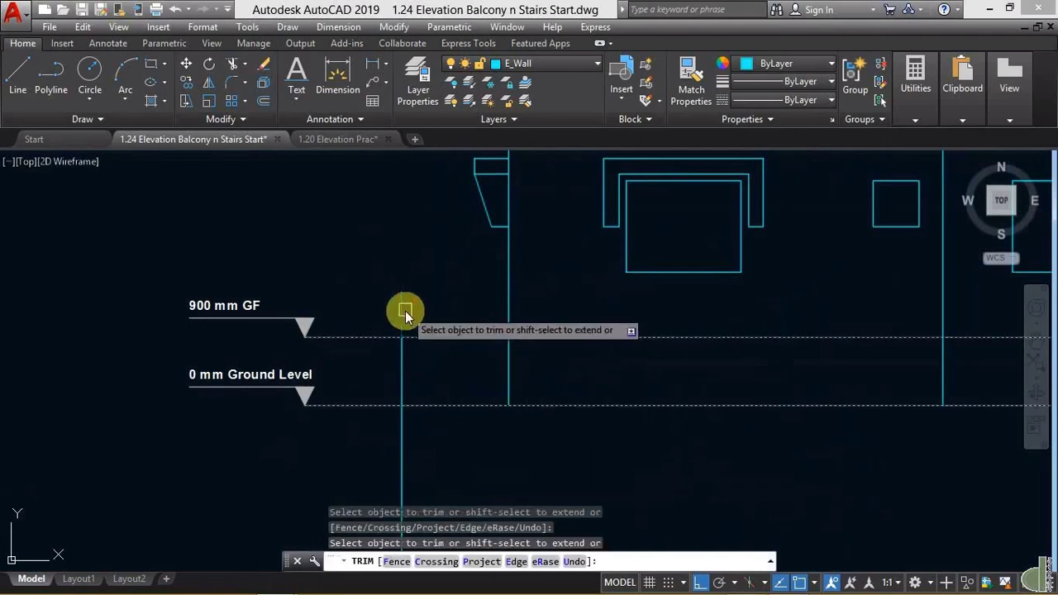
pyautogui.click(406, 441)
# Draw a 1410 mm line along 900 mm GF from the projected landing edge.
pyautogui.press('Return')
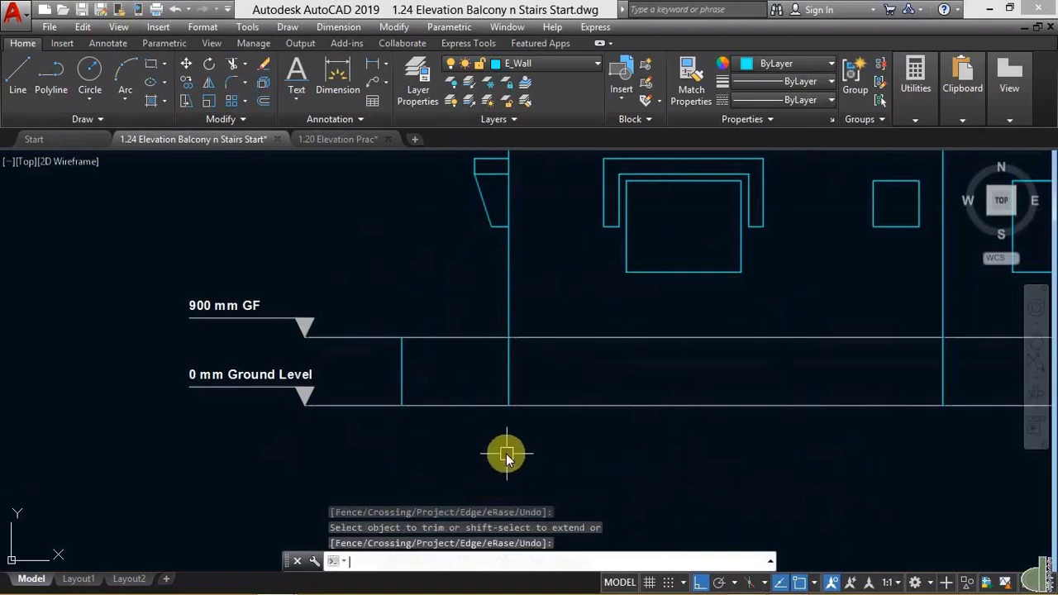
pyautogui.click(17, 76)
pyautogui.click(402, 338)
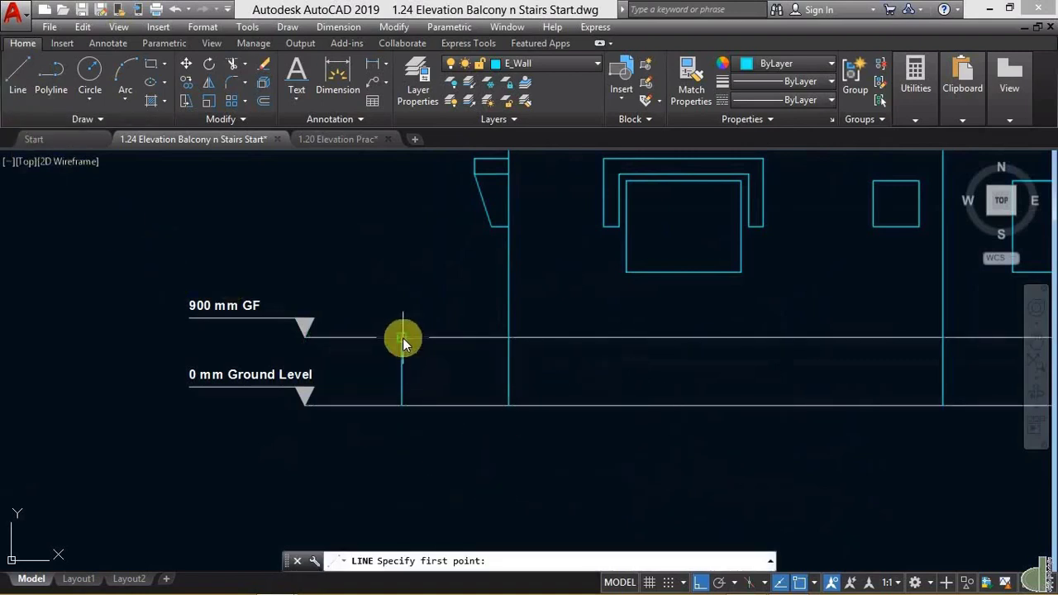
pyautogui.click(508, 338)
pyautogui.press('Return')
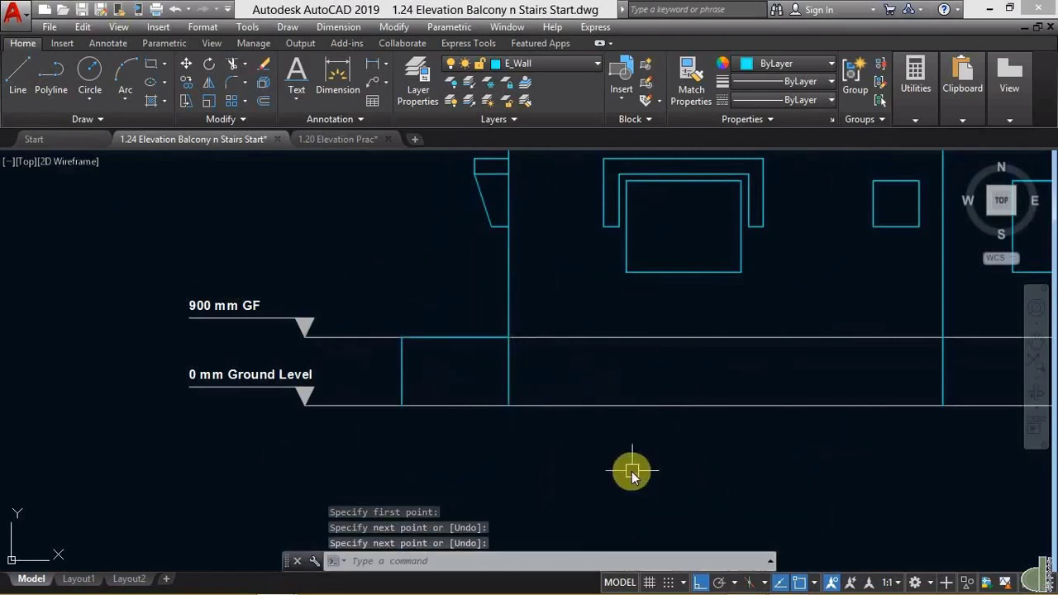
pyautogui.scroll(2, 498, 440)
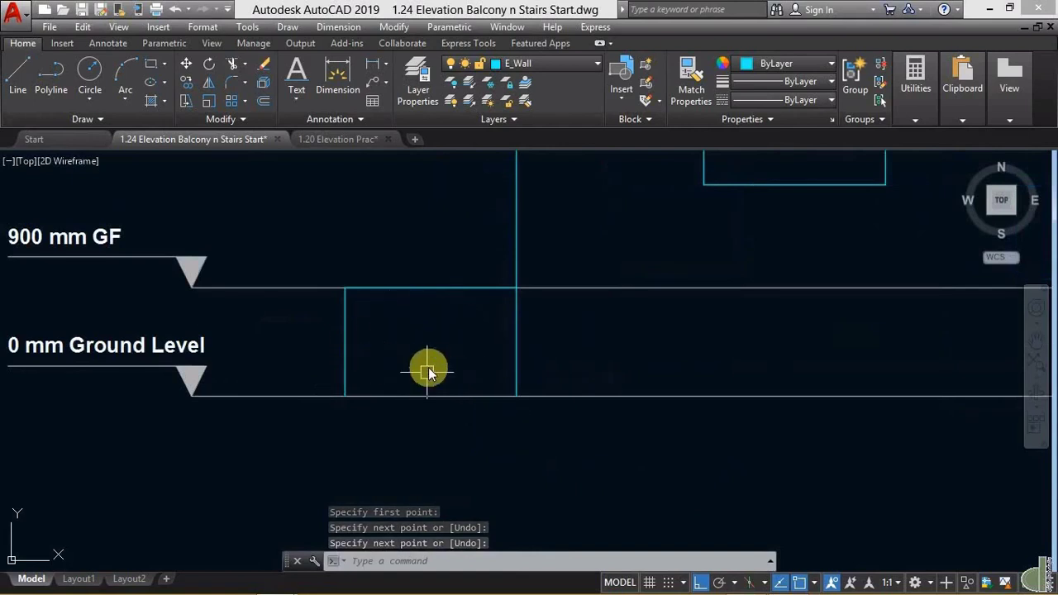
# Offset step lines every 180 mm from the top landing line down to ground level.
pyautogui.write('o')
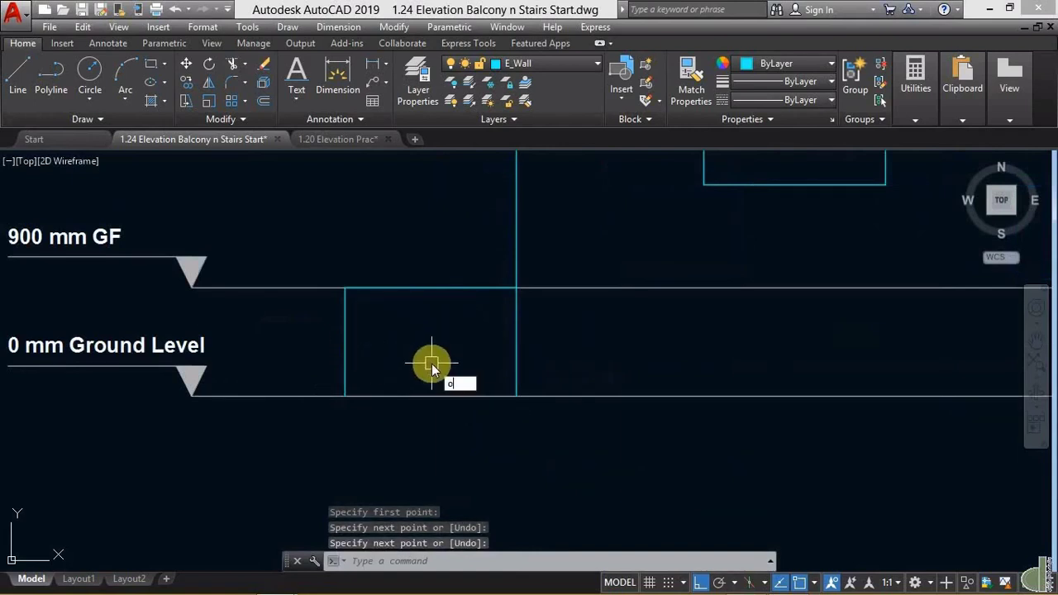
pyautogui.press('Return')
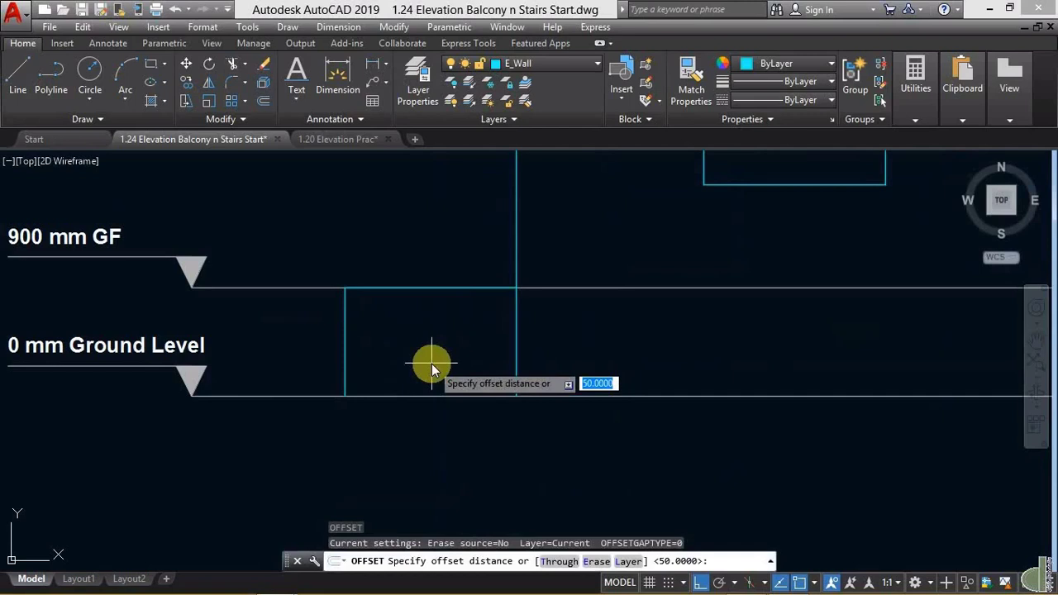
pyautogui.write('180')
pyautogui.press('Return')
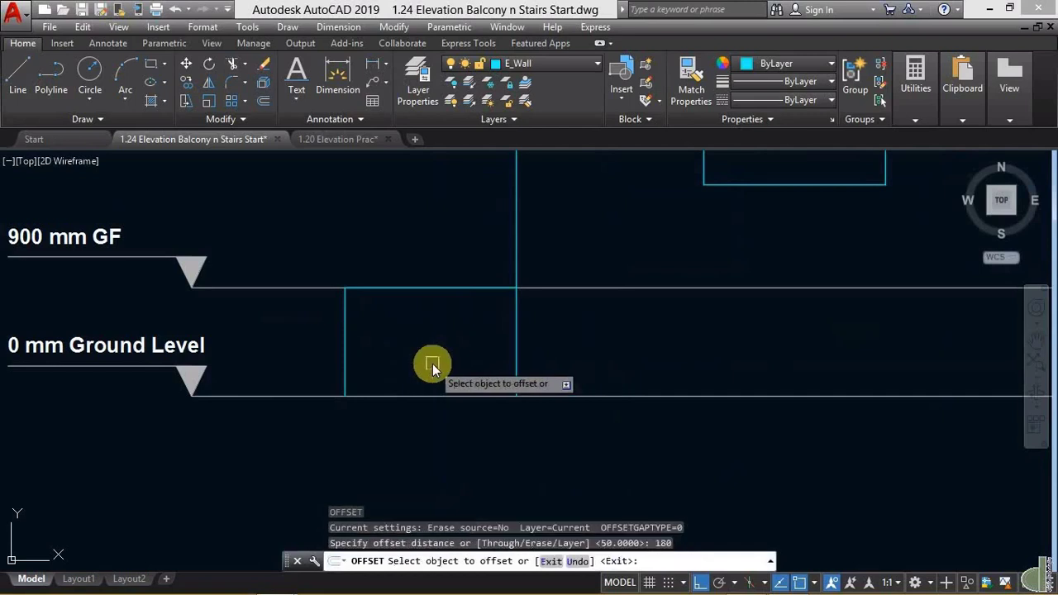
pyautogui.click(440, 290)
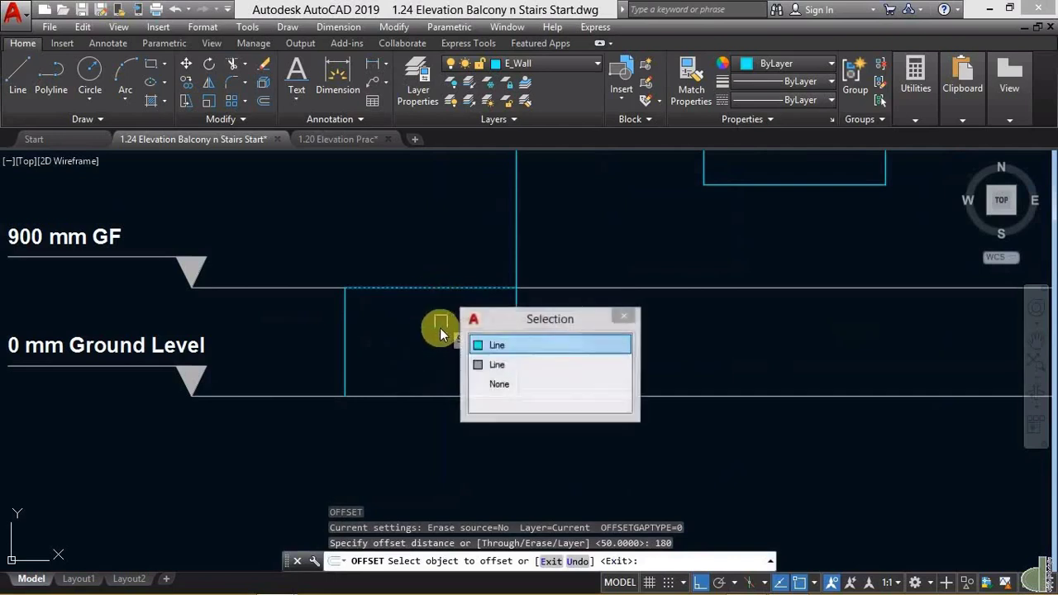
pyautogui.click(521, 347)
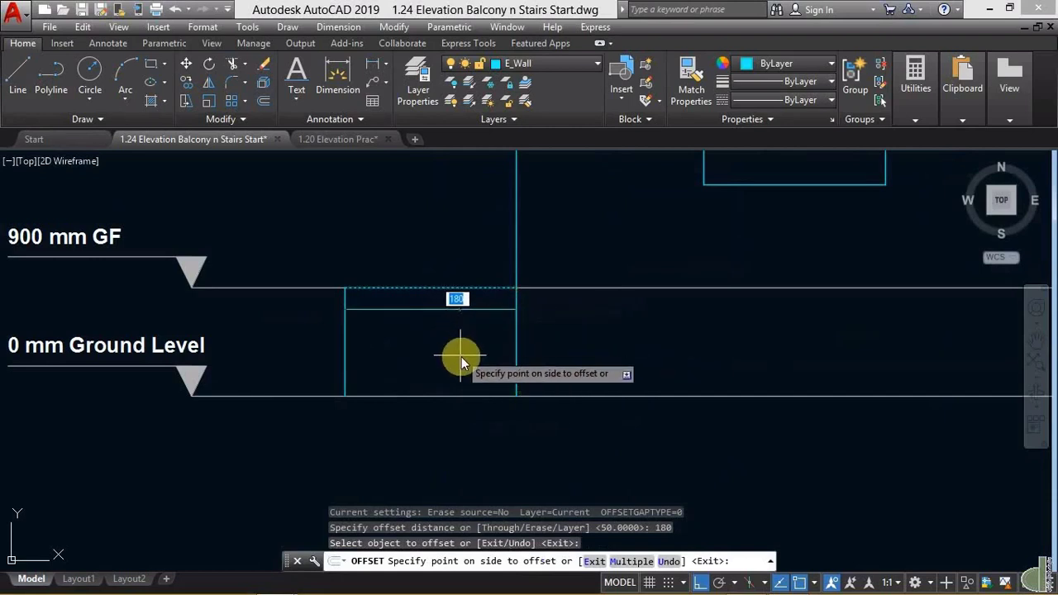
pyautogui.click(552, 365)
pyautogui.click(457, 311)
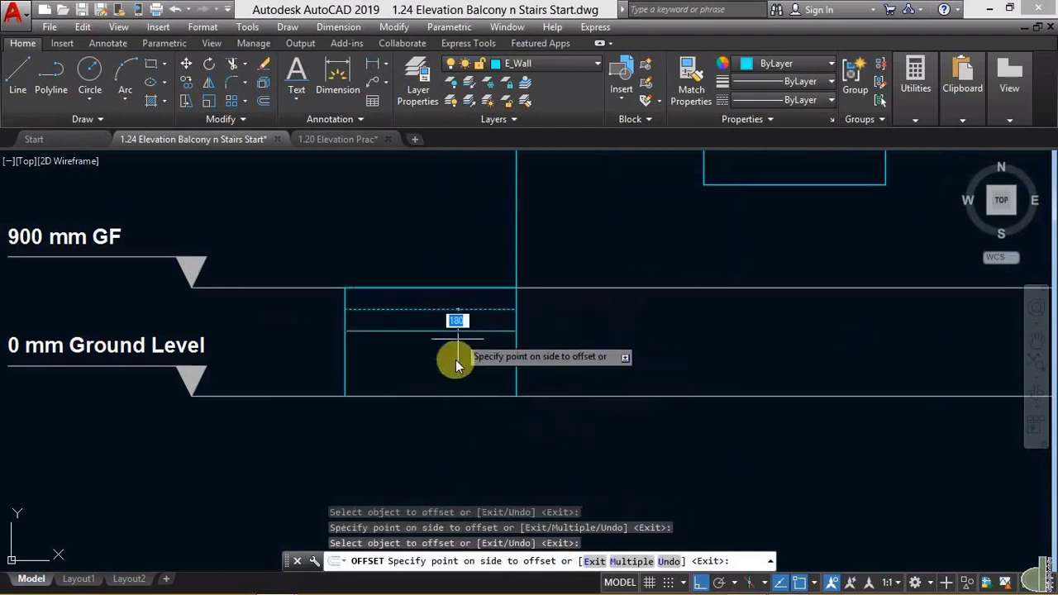
pyautogui.click(453, 364)
pyautogui.click(456, 330)
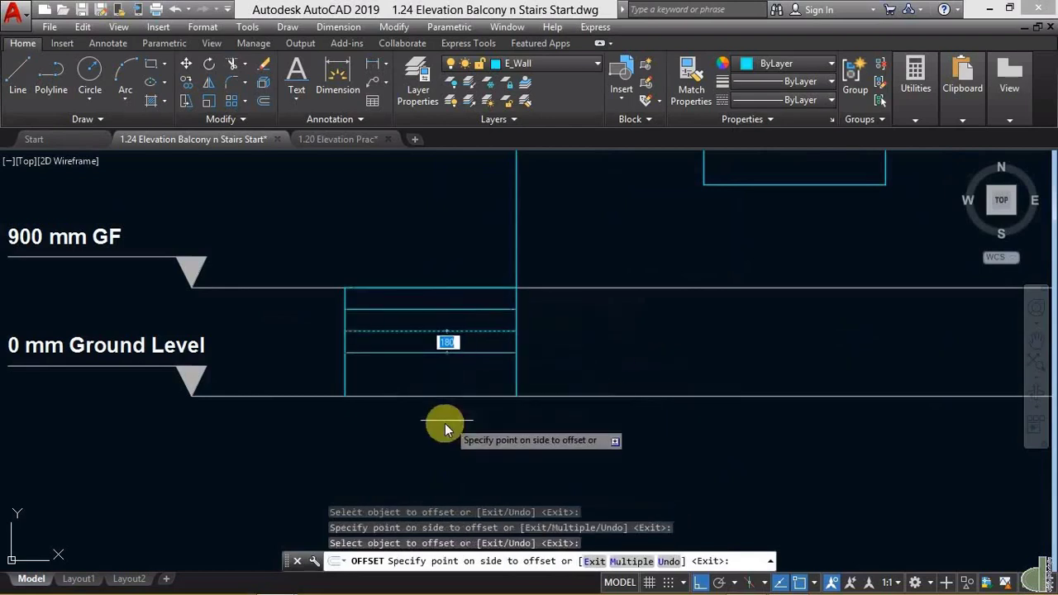
pyautogui.click(445, 424)
pyautogui.click(442, 353)
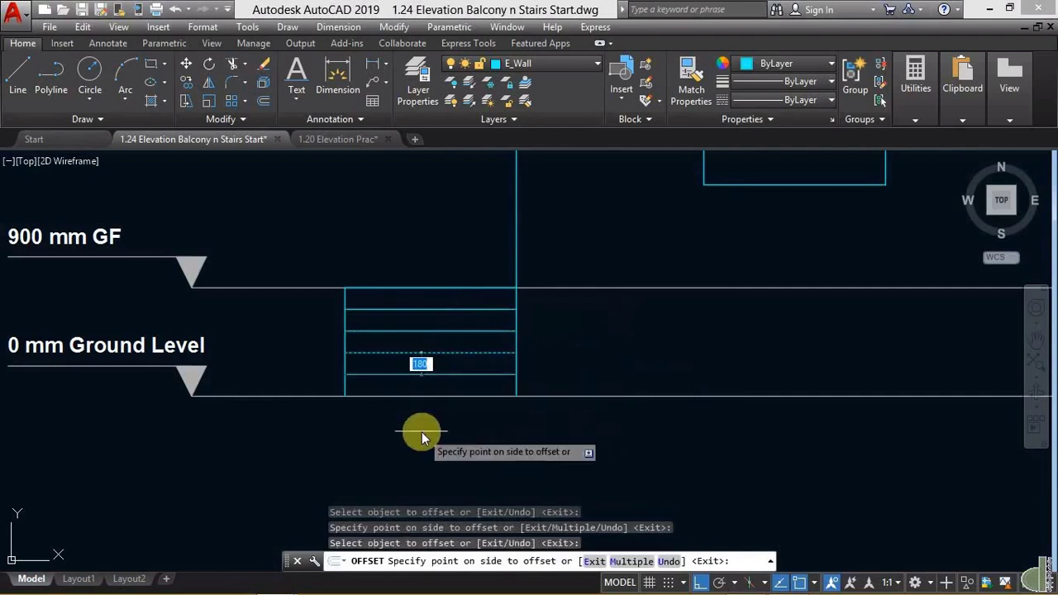
pyautogui.click(421, 431)
pyautogui.click(449, 374)
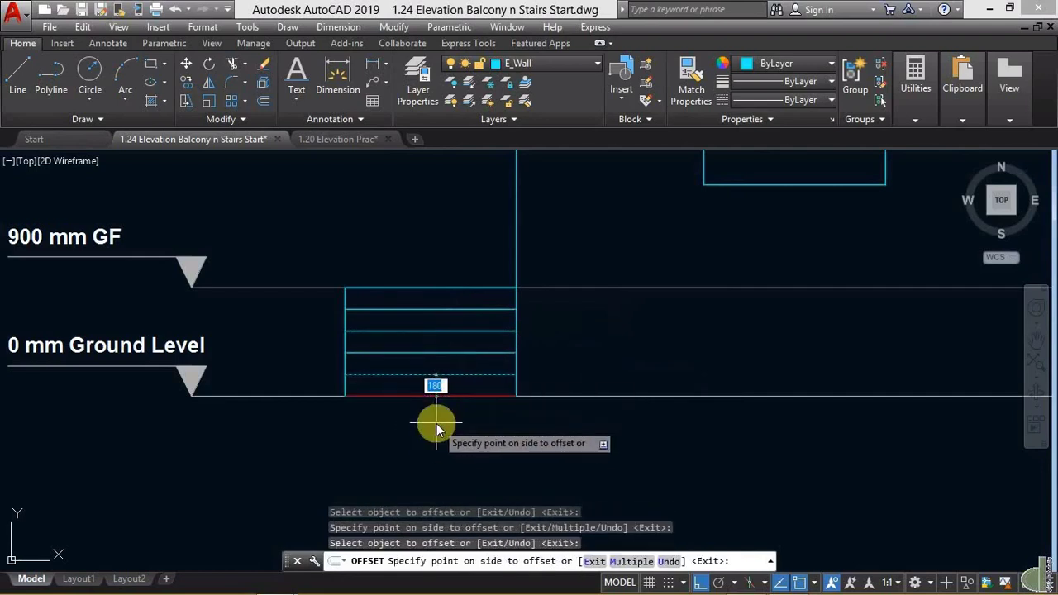
pyautogui.click(437, 424)
pyautogui.press('Return')
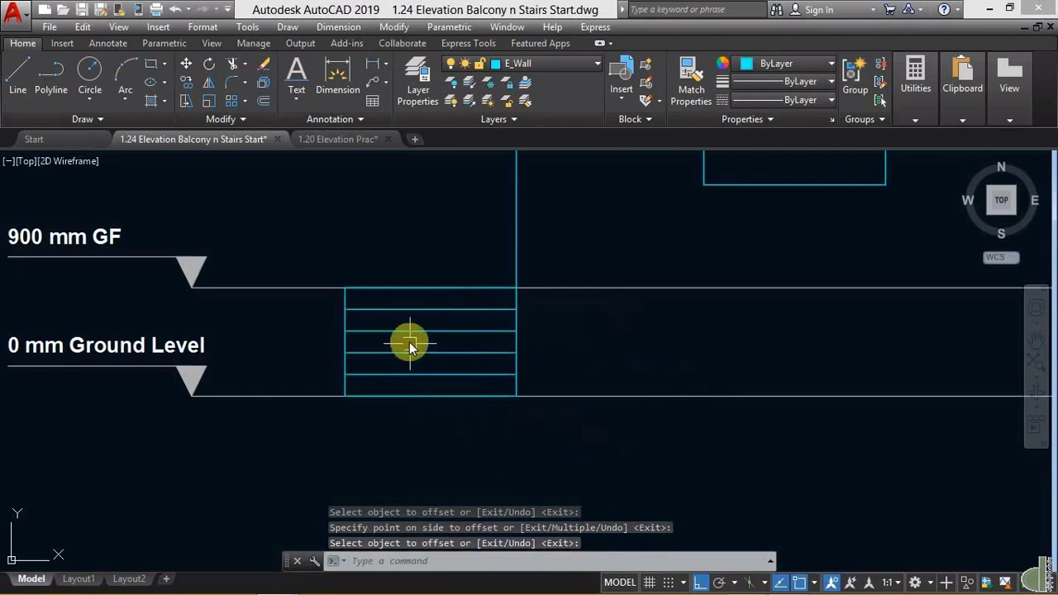
# Project a vertical construction ray straight down from the entrance landing's outer corner.
pyautogui.scroll(-4, 430, 365)
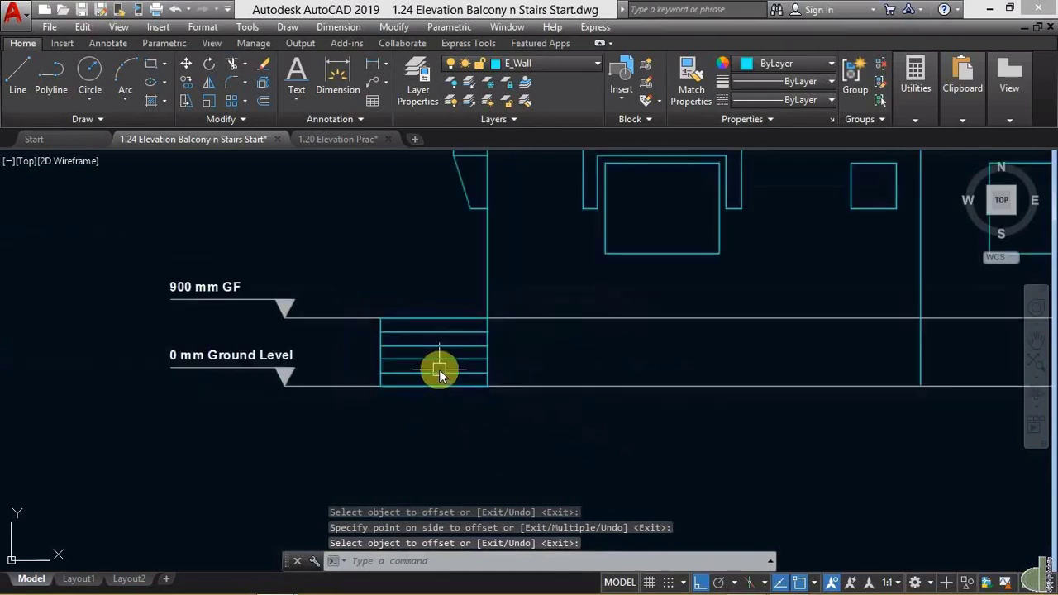
pyautogui.moveTo(556, 405); pyautogui.dragTo(217, 434, button='middle')
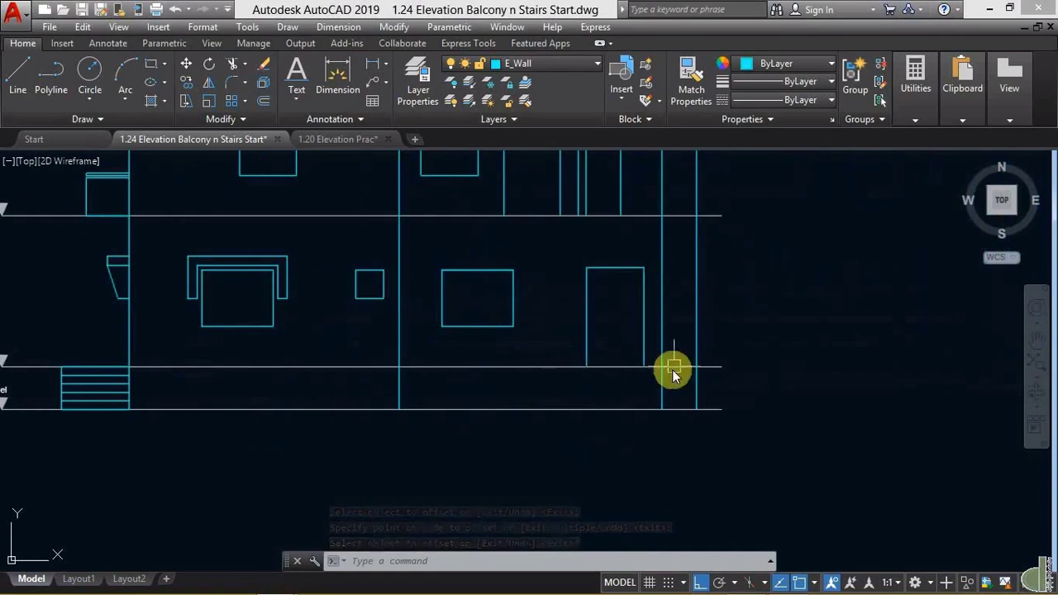
pyautogui.scroll(-2, 620, 402)
pyautogui.scroll(-3, 614, 406)
pyautogui.scroll(-1, 606, 374)
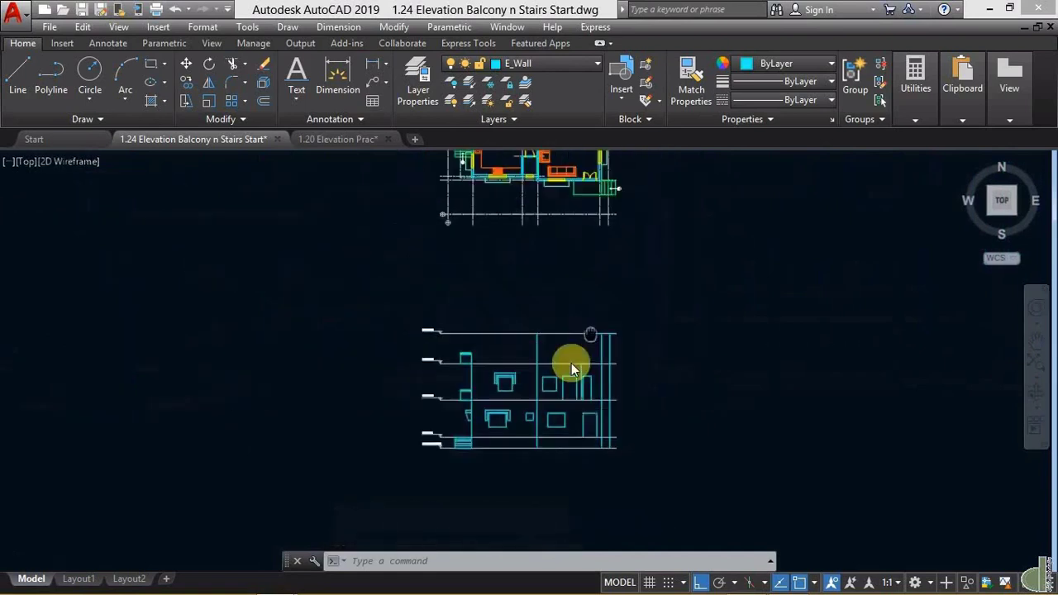
pyautogui.moveTo(572, 363); pyautogui.dragTo(515, 403, button='middle')
pyautogui.scroll(1, 494, 381)
pyautogui.scroll(5, 498, 373)
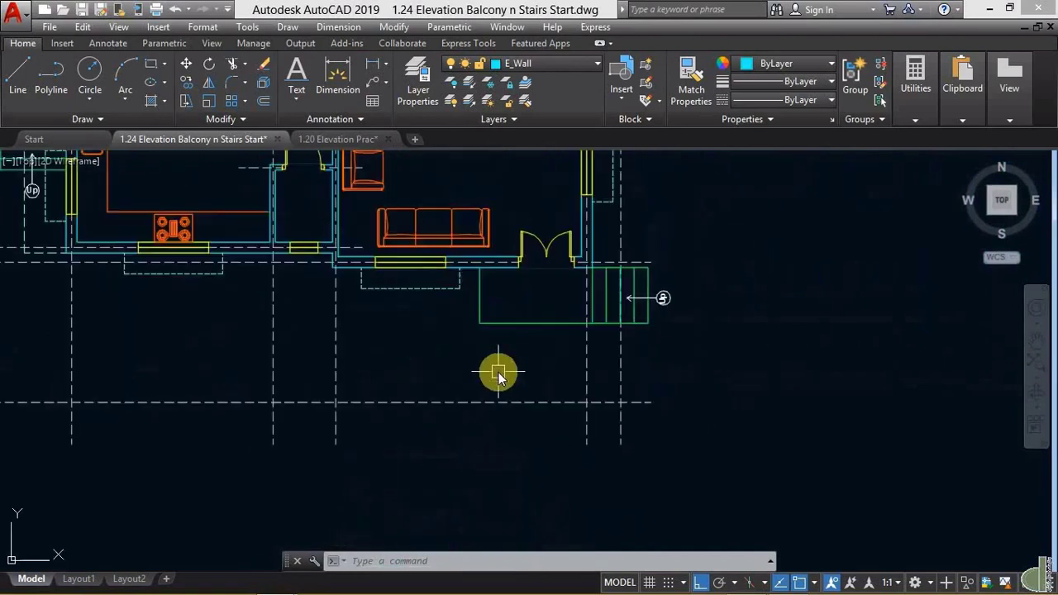
pyautogui.scroll(1, 500, 368)
pyautogui.write('ra')
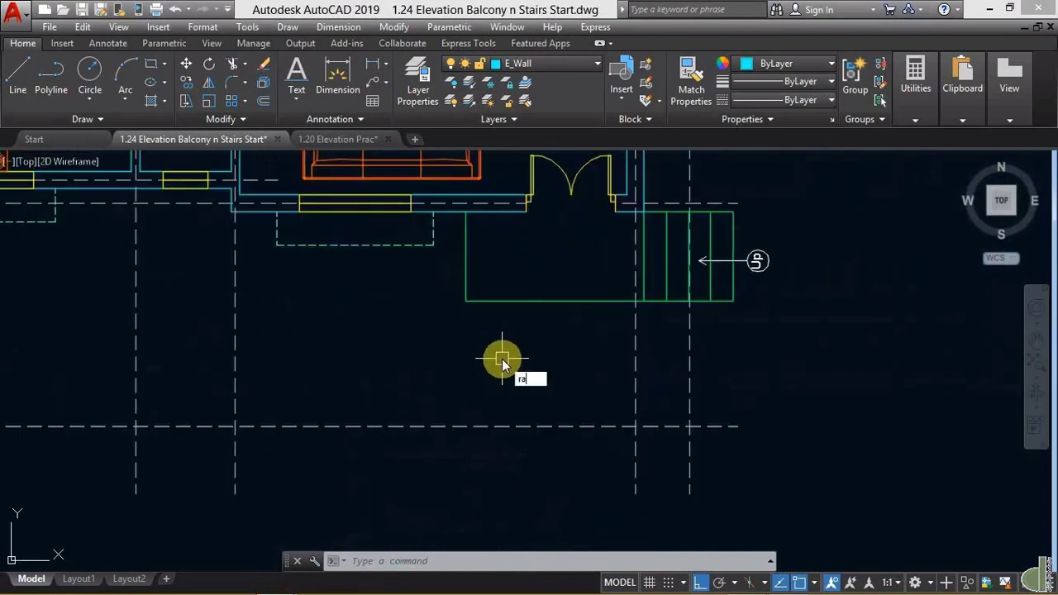
pyautogui.write('y')
pyautogui.press('Return')
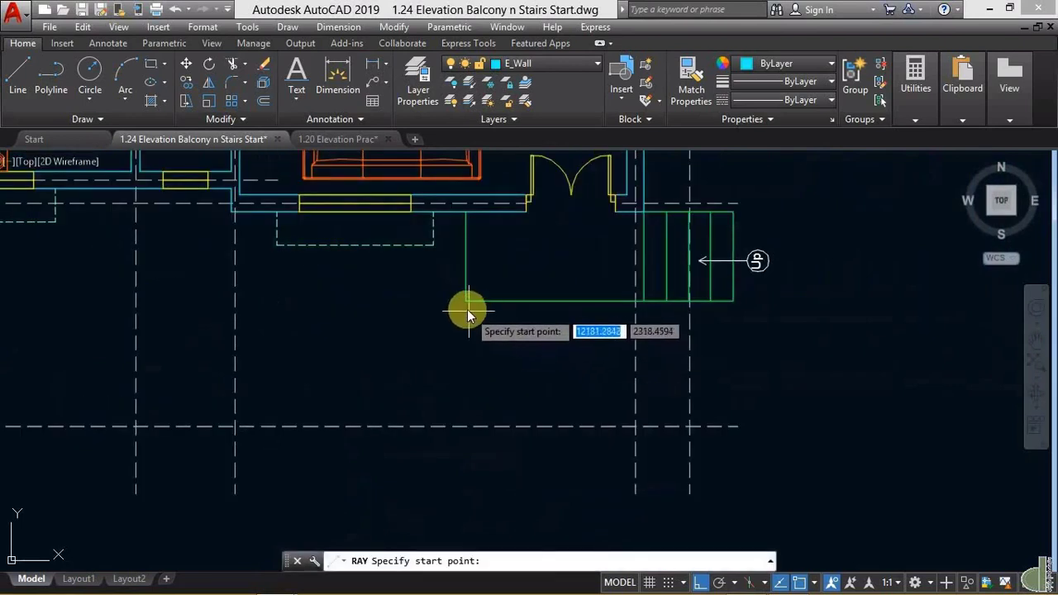
pyautogui.click(466, 306)
pyautogui.click(467, 375)
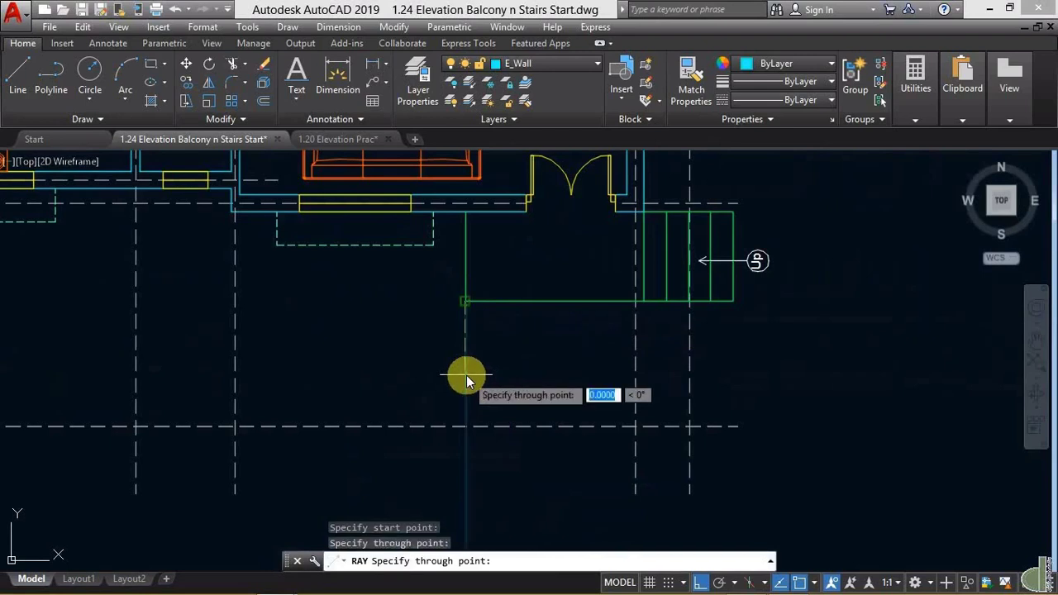
pyautogui.press('Return')
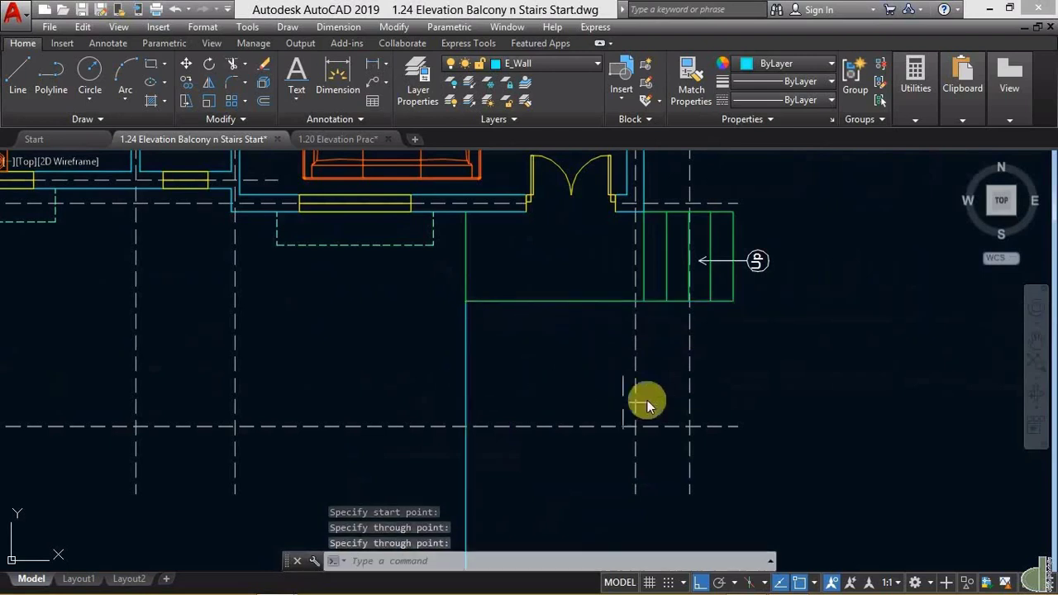
# Drop a second vertical ray from the landing's other corner through the elevation below.
pyautogui.press('Return')
pyautogui.click(646, 303)
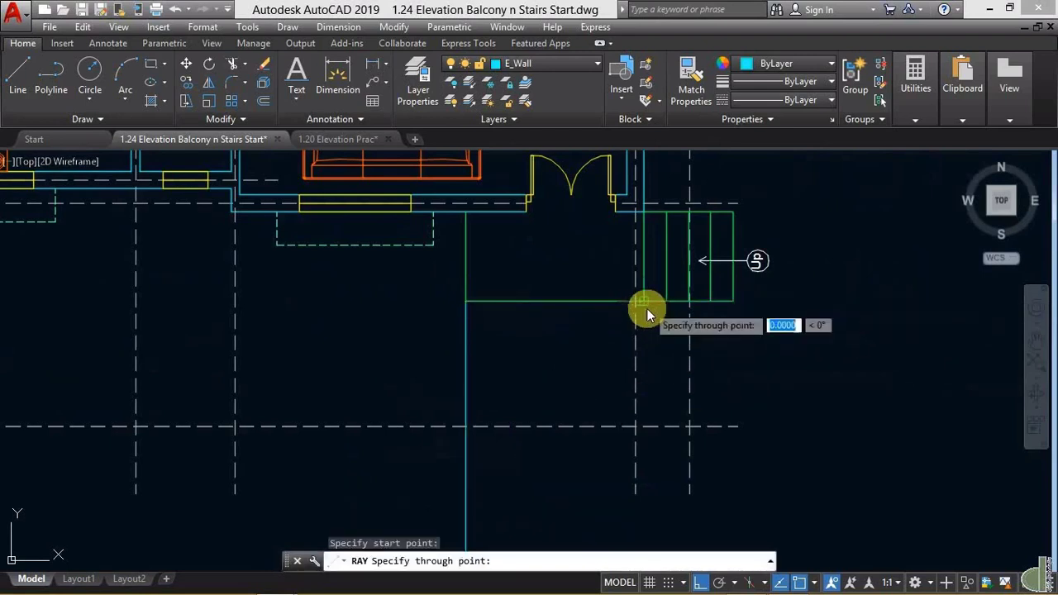
pyautogui.click(648, 377)
pyautogui.press('Return')
pyautogui.scroll(-4, 691, 442)
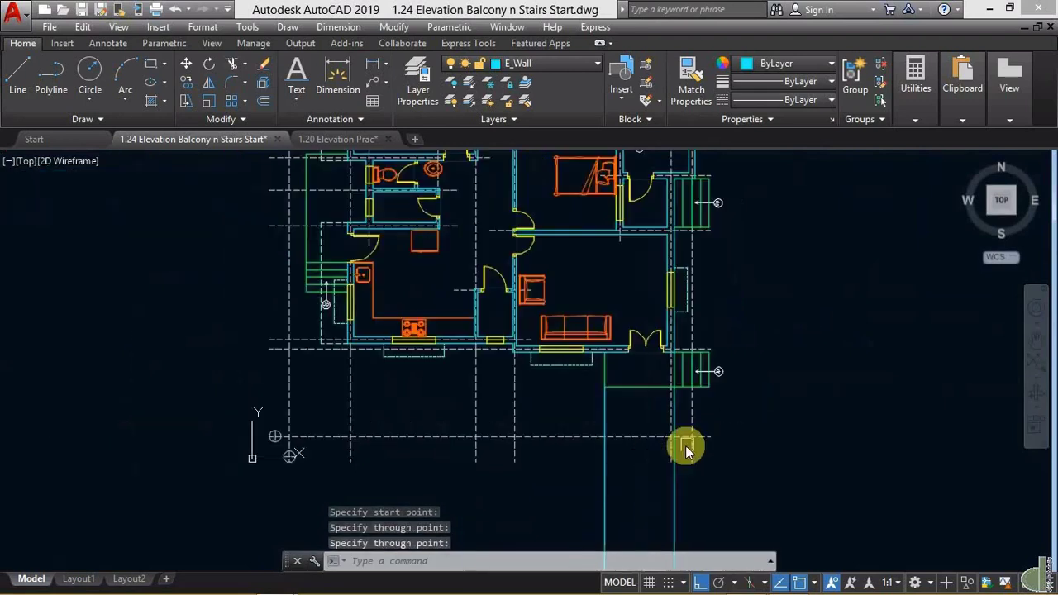
pyautogui.moveTo(682, 458); pyautogui.dragTo(649, 256, button='middle')
pyautogui.moveTo(634, 430)
pyautogui.mouseDown(button='middle')
pyautogui.moveTo(622, 296)
pyautogui.moveTo(624, 346)
pyautogui.mouseUp(button='middle')
pyautogui.scroll(5, 637, 392)
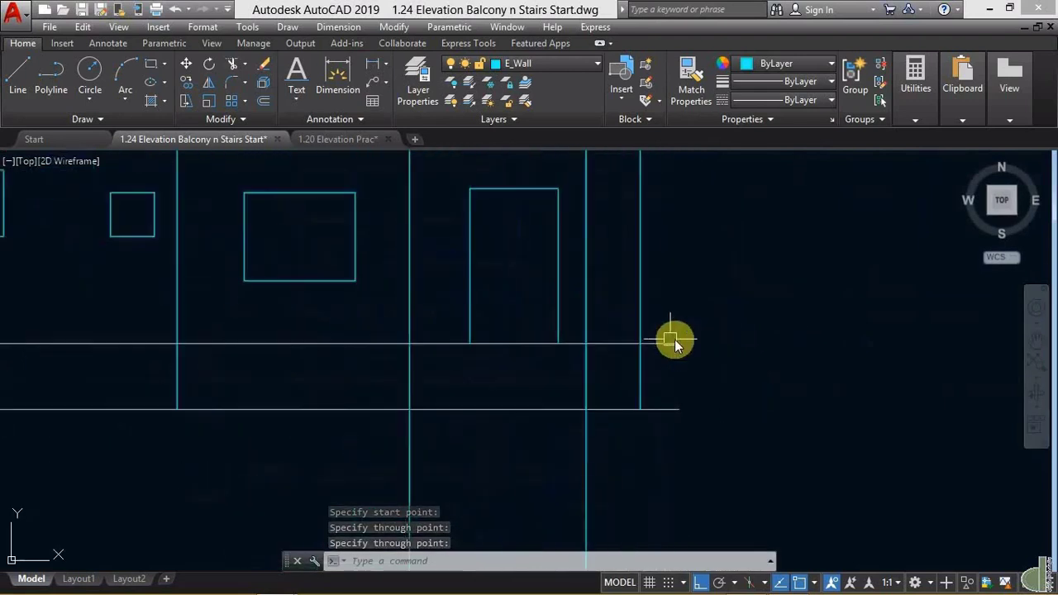
# Trim both rays back to the span between the 0 mm Ground Level and 900 mm GF lines.
pyautogui.click(235, 63)
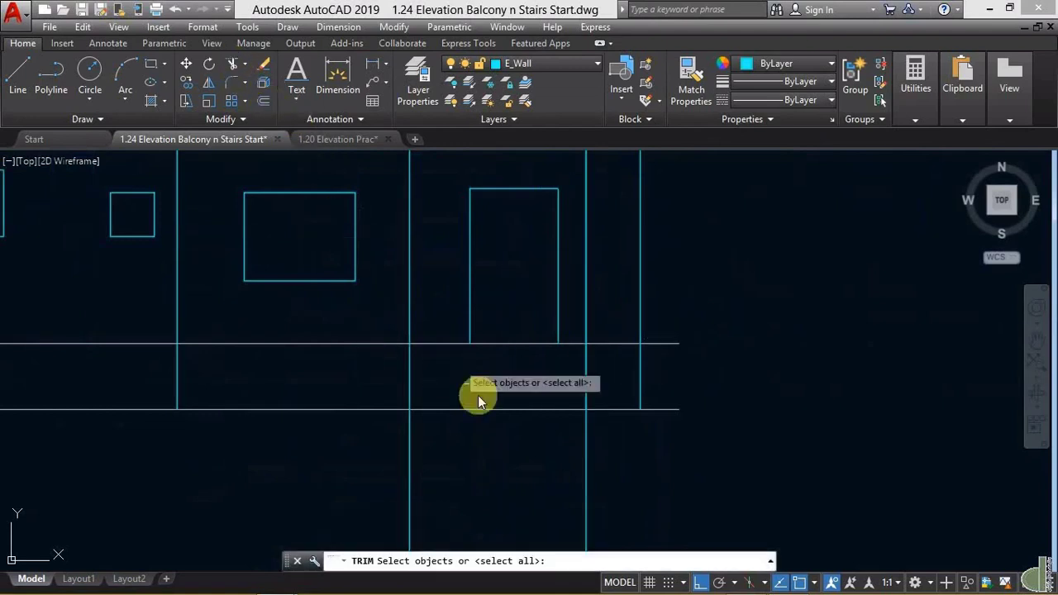
pyautogui.click(450, 436)
pyautogui.click(433, 342)
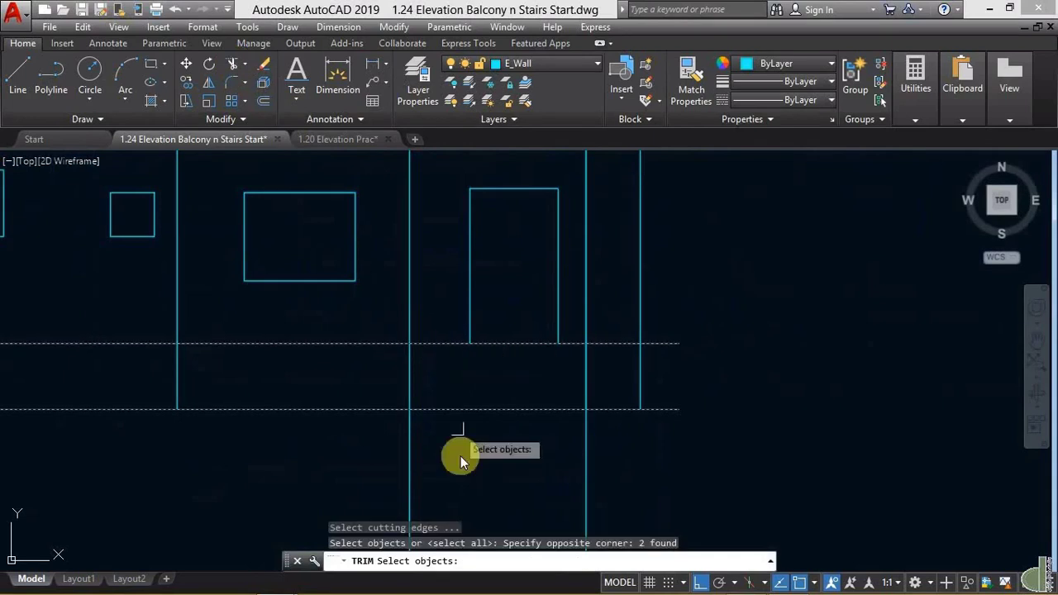
pyautogui.press('Return')
pyautogui.click(408, 315)
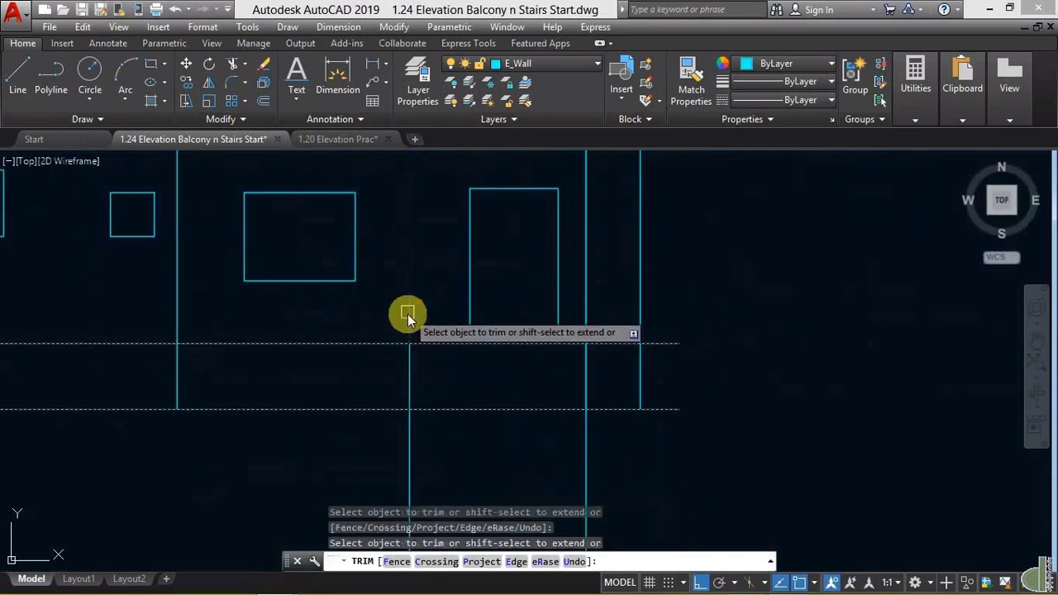
pyautogui.click(410, 438)
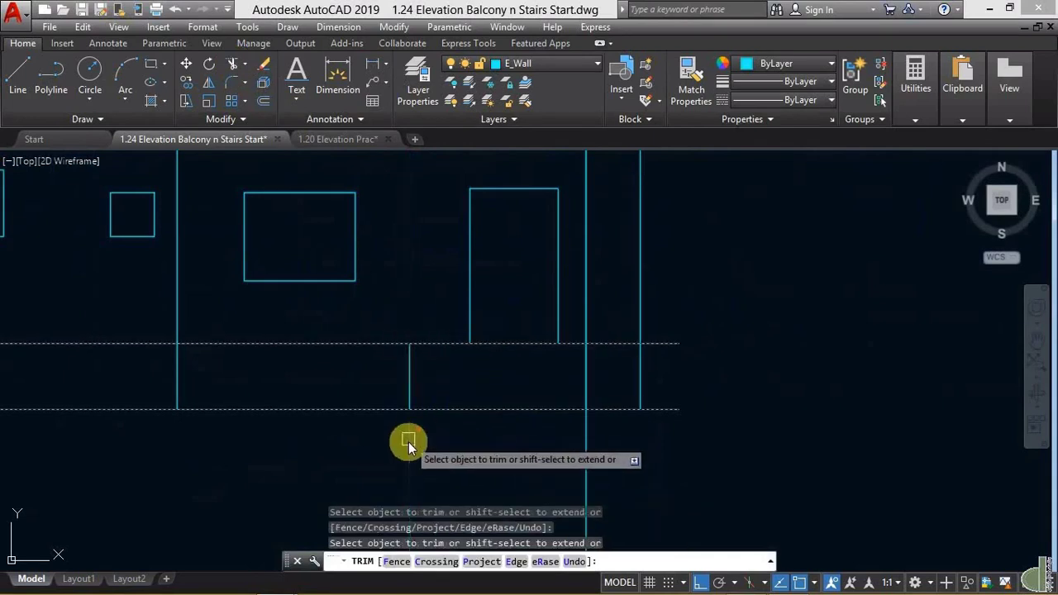
pyautogui.click(581, 436)
pyautogui.click(588, 306)
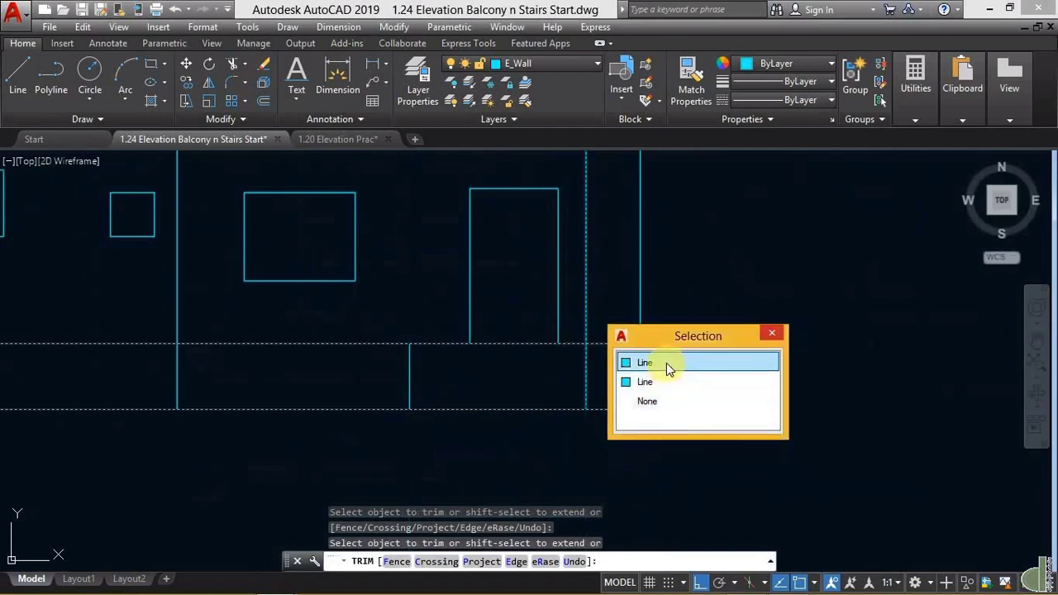
pyautogui.press('Escape')
pyautogui.press('Escape')
# Erase the duplicate vertical line overlapping the landing edge, picked via Selection cycling.
pyautogui.scroll(-2, 707, 378)
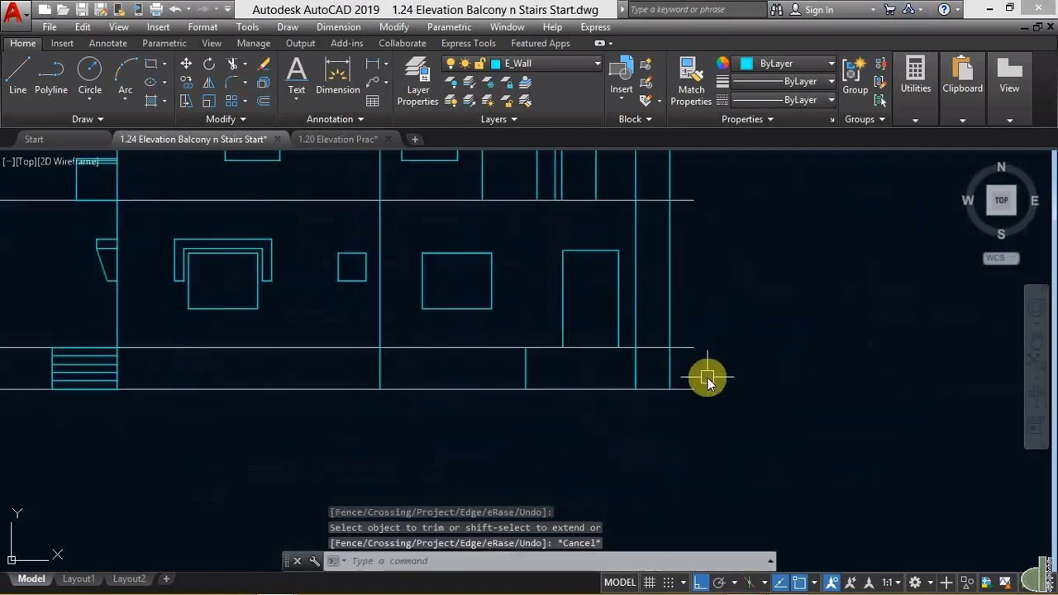
pyautogui.moveTo(713, 335); pyautogui.dragTo(645, 392, button='middle')
pyautogui.moveTo(629, 273)
pyautogui.mouseDown(button='middle')
pyautogui.moveTo(605, 322)
pyautogui.moveTo(560, 337)
pyautogui.mouseUp(button='middle')
pyautogui.scroll(-5, 559, 337)
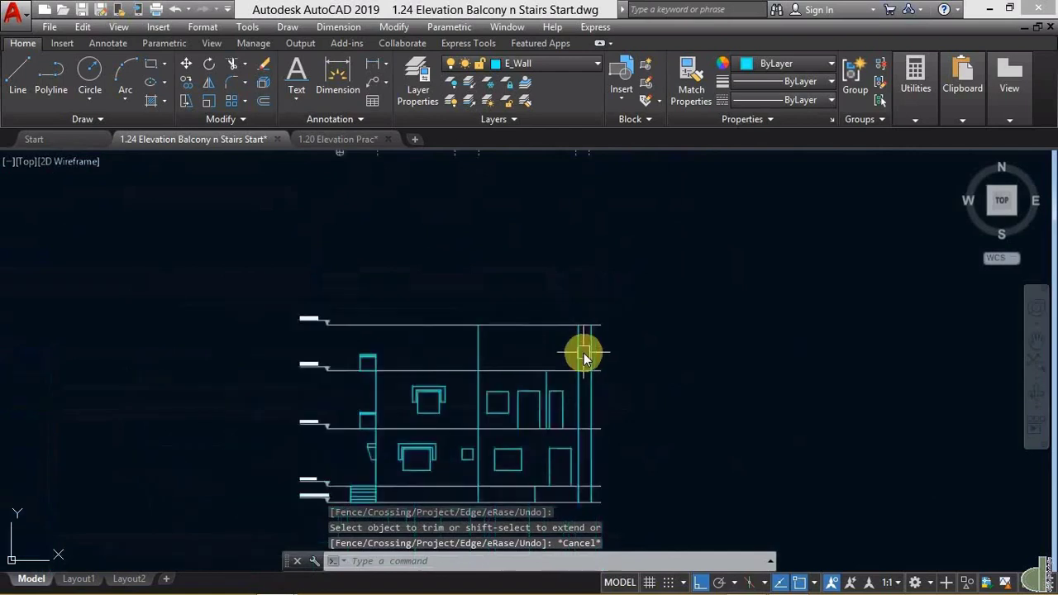
pyautogui.scroll(-2, 579, 354)
pyautogui.scroll(1, 612, 402)
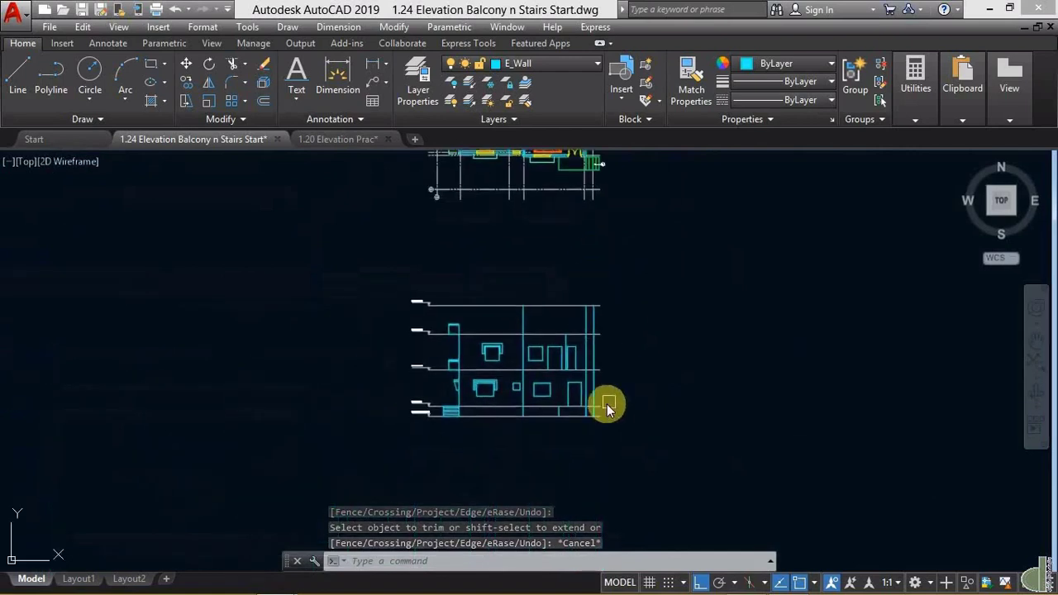
pyautogui.scroll(1, 605, 405)
pyautogui.scroll(2, 604, 404)
pyautogui.scroll(1, 642, 382)
pyautogui.scroll(1, 597, 410)
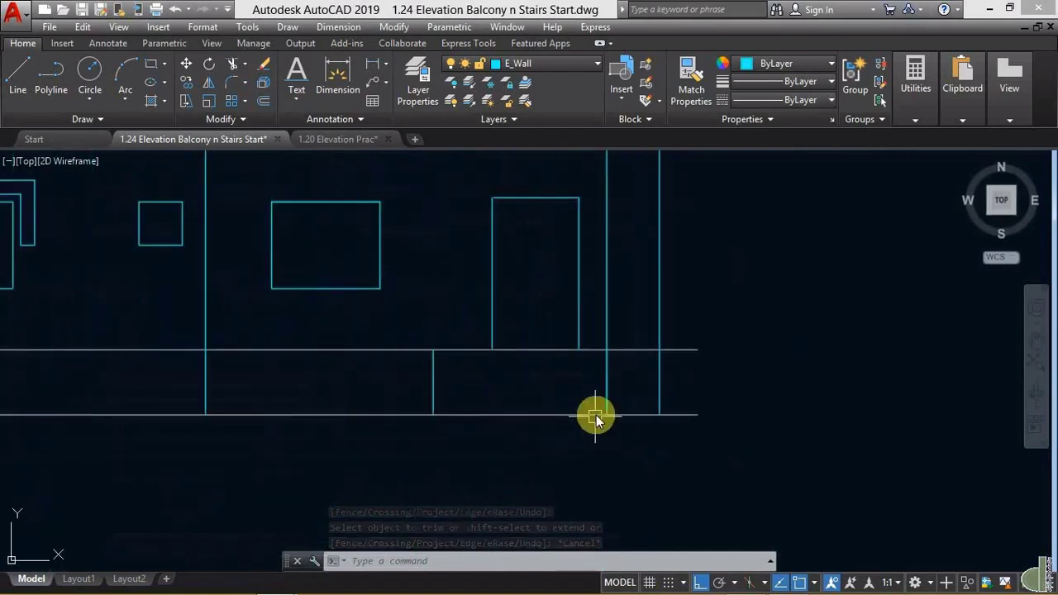
pyautogui.click(607, 395)
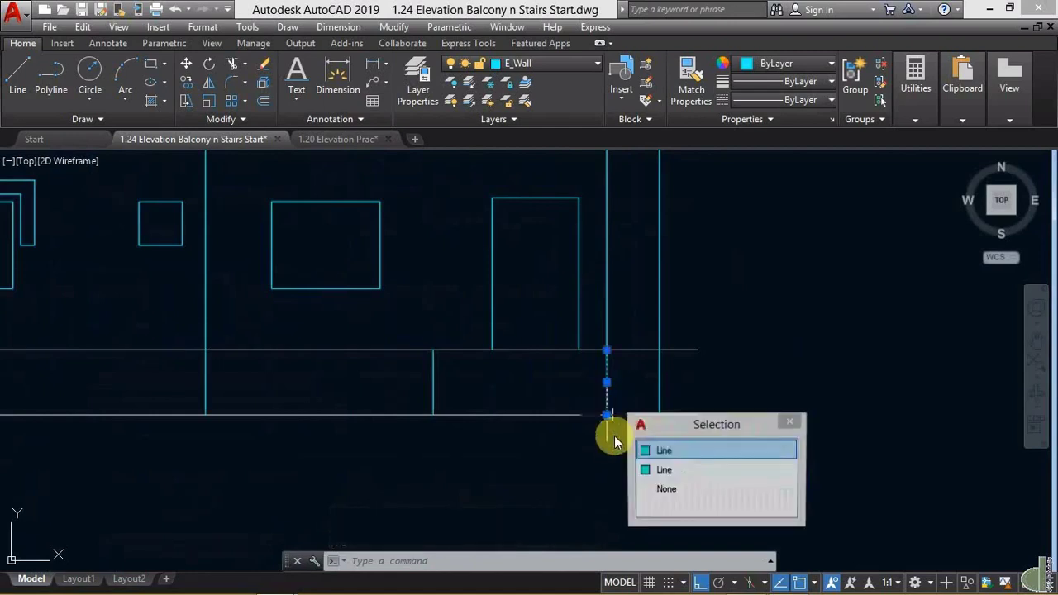
pyautogui.click(674, 453)
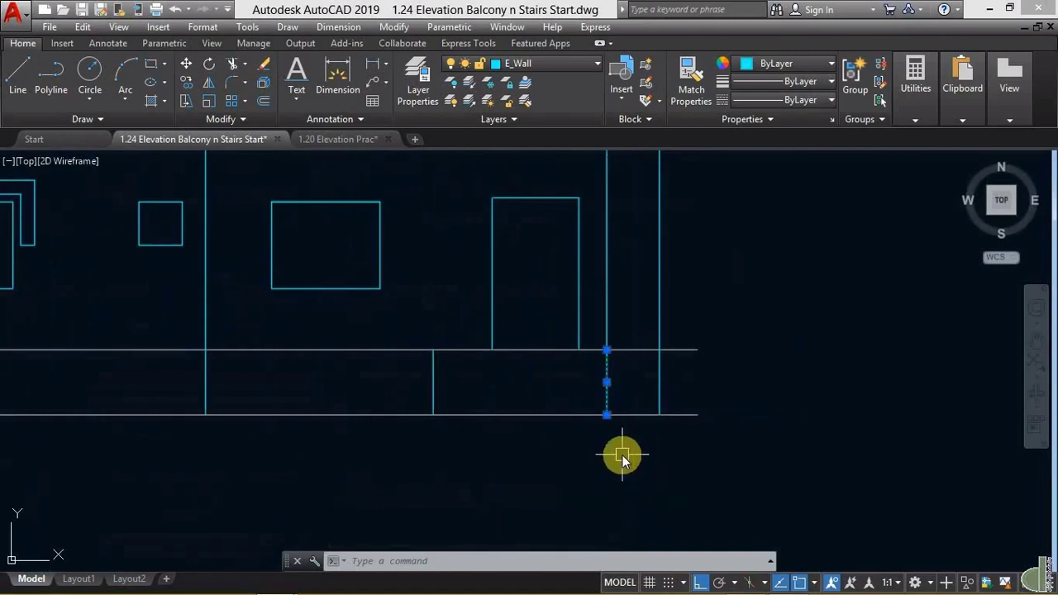
pyautogui.scroll(2, 623, 454)
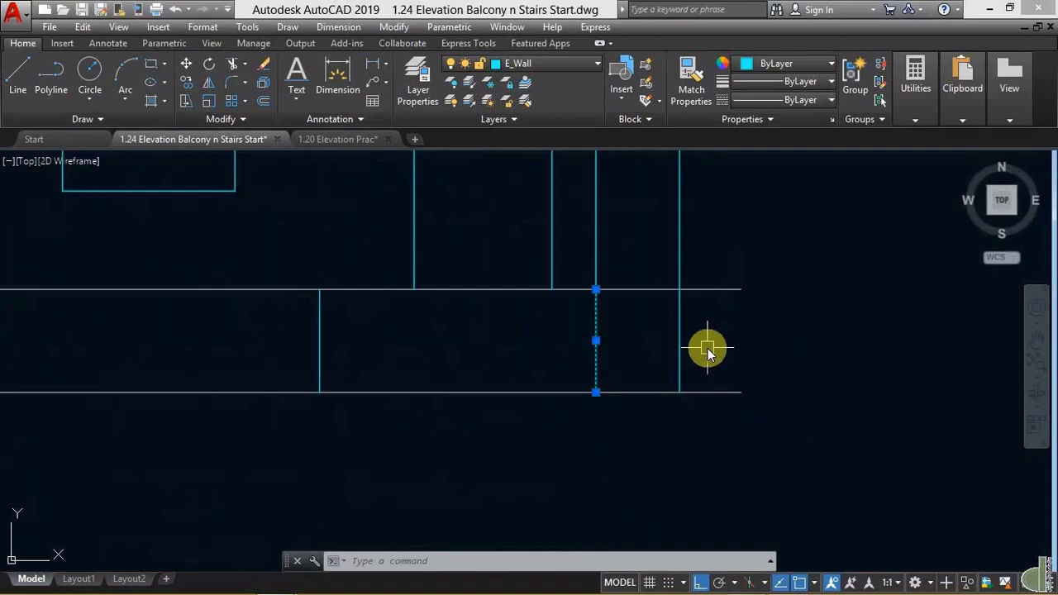
pyautogui.write('e')
pyautogui.press('Return')
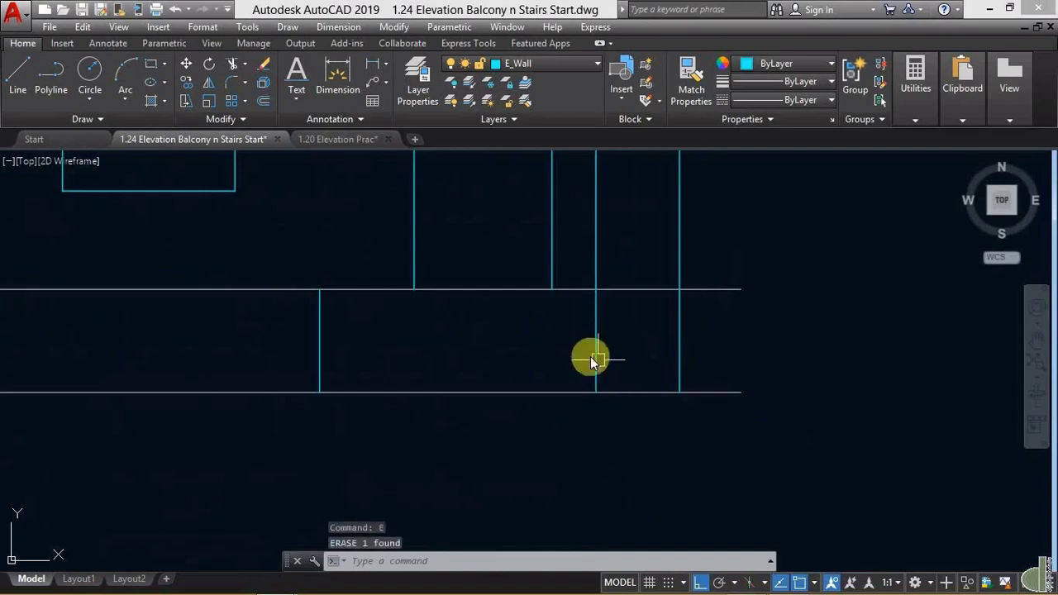
# Select the remaining vertical landing edge to verify it, then clear the selection.
pyautogui.click(601, 339)
pyautogui.click(593, 343)
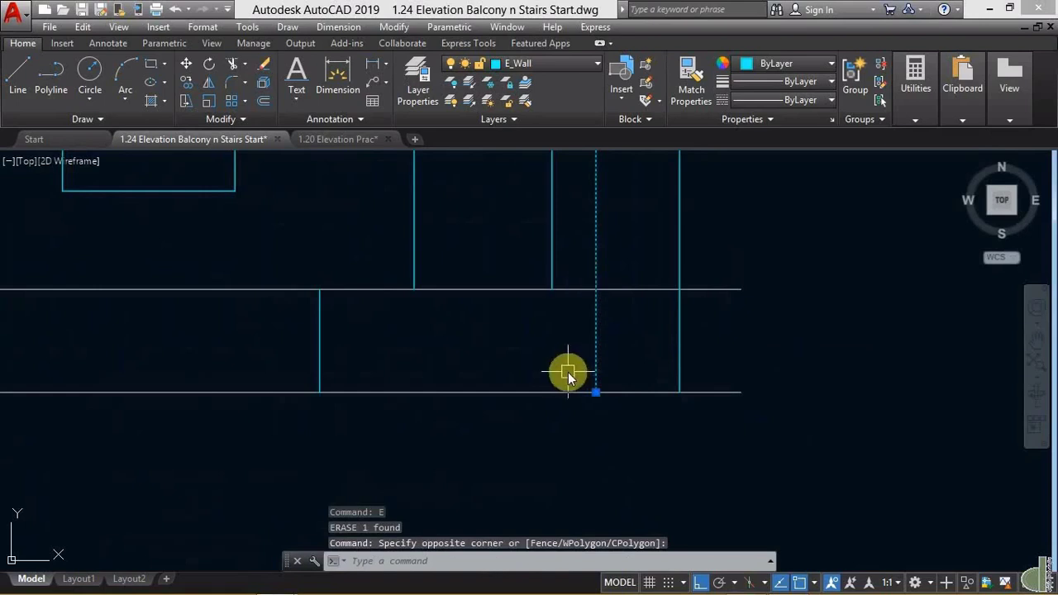
pyautogui.press('Escape')
pyautogui.moveTo(614, 338); pyautogui.dragTo(607, 377, button='middle')
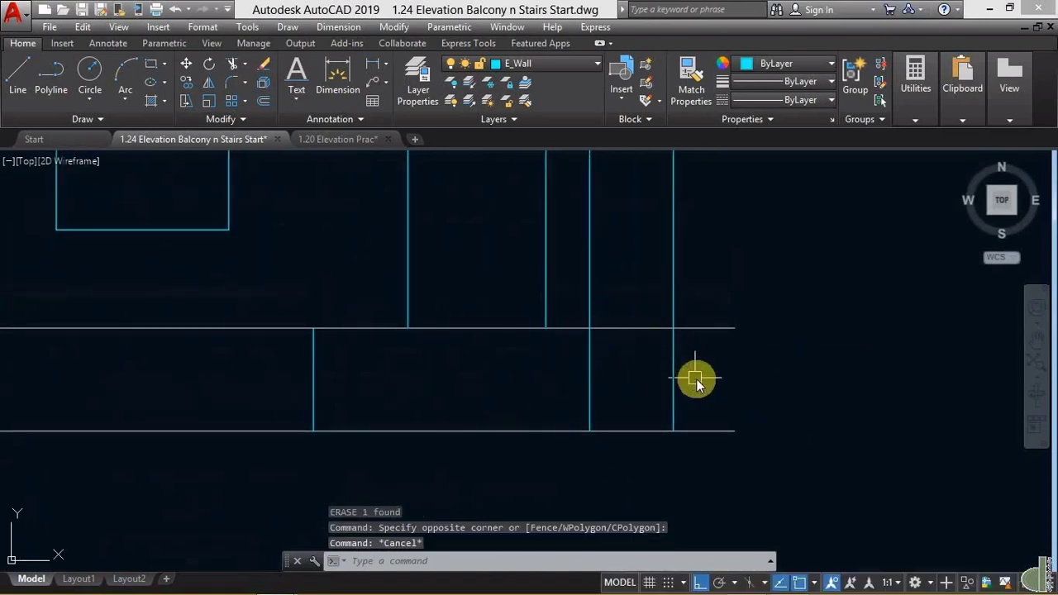
pyautogui.moveTo(715, 377); pyautogui.dragTo(722, 379, button='middle')
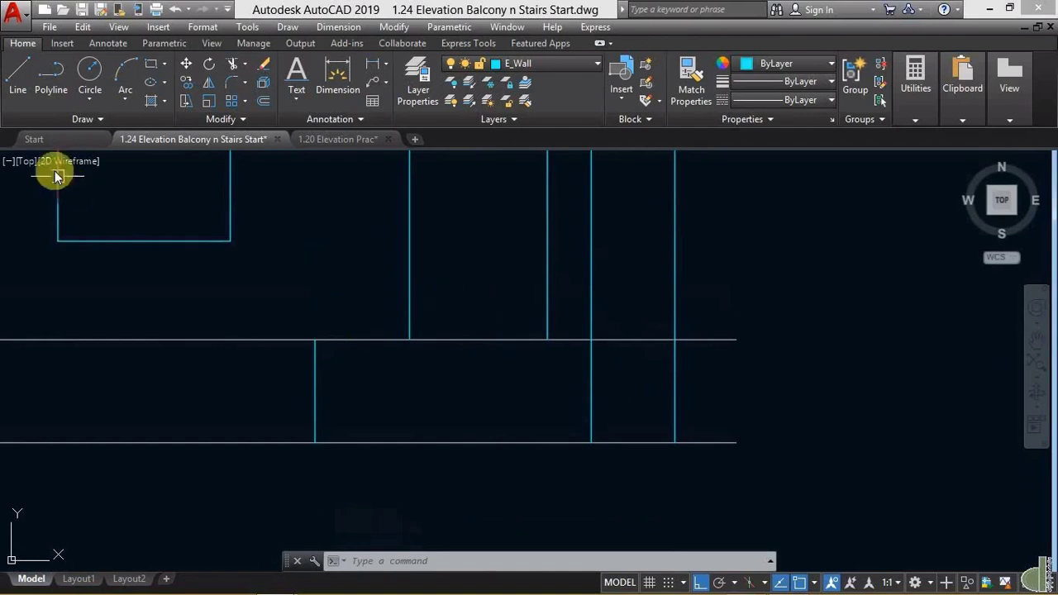
# Start the stair profile at the landing edge: 300 tread, 180 riser, 300, 180, 300.
pyautogui.click(23, 98)
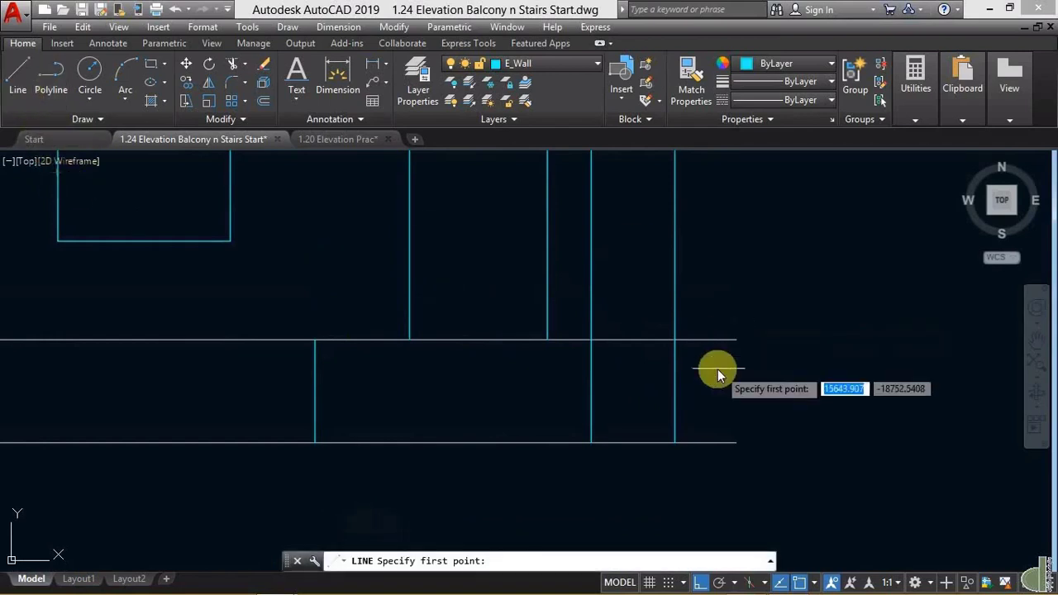
pyautogui.click(592, 343)
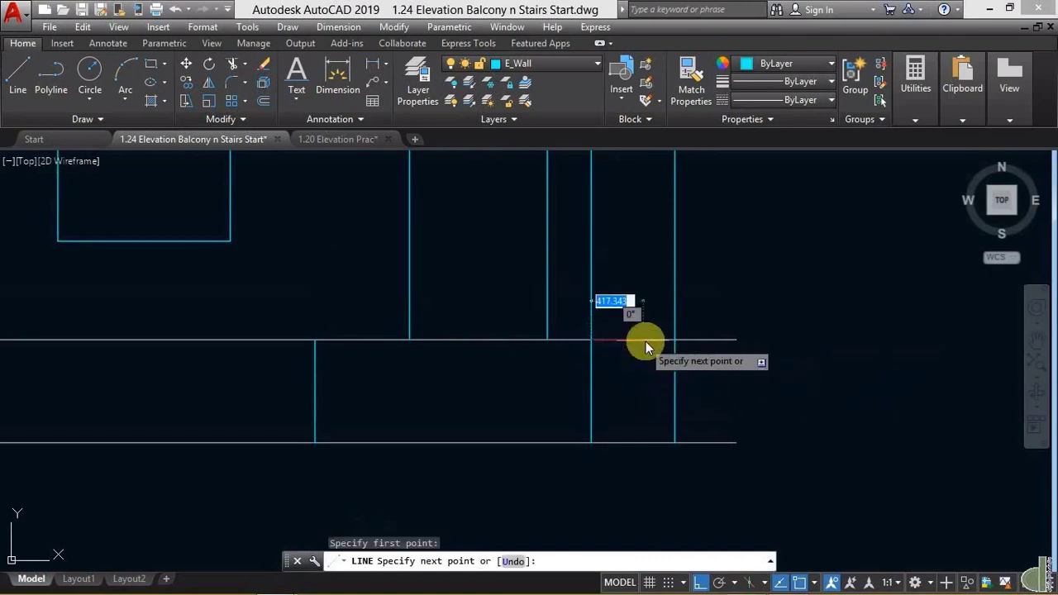
pyautogui.write('300')
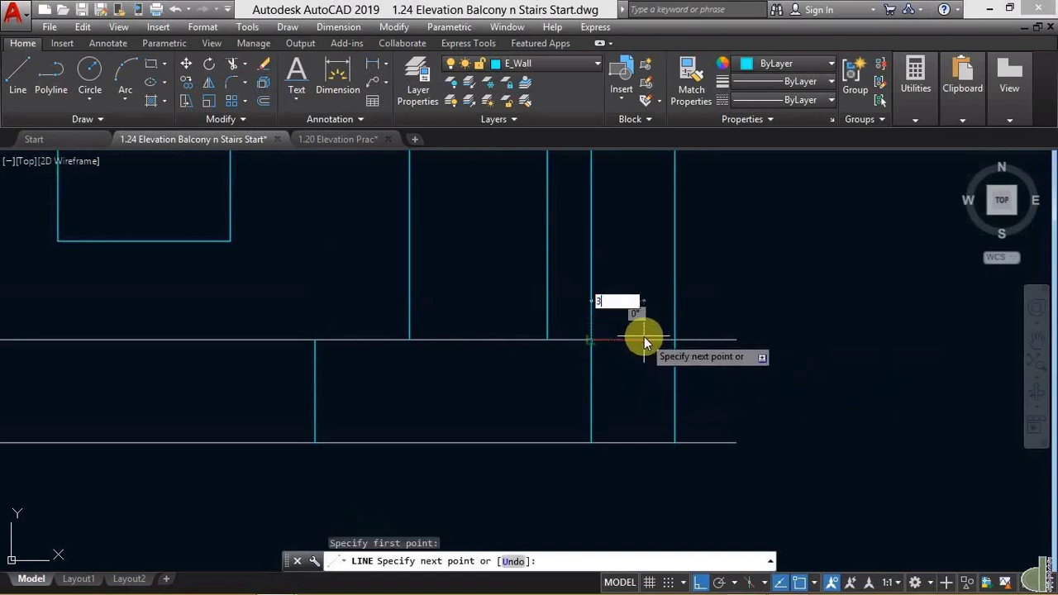
pyautogui.press('Return')
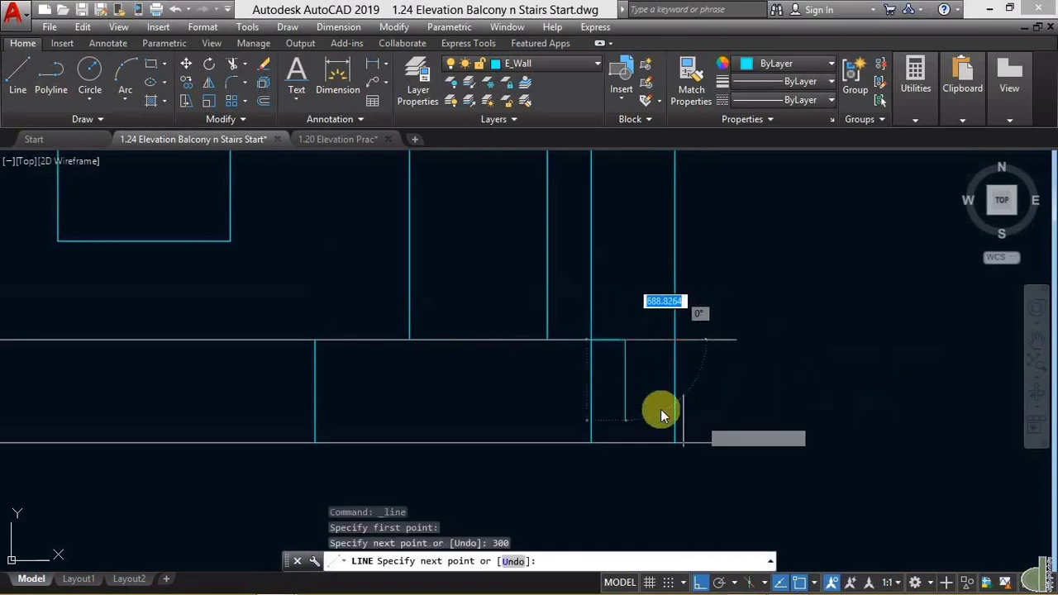
pyautogui.write('1')
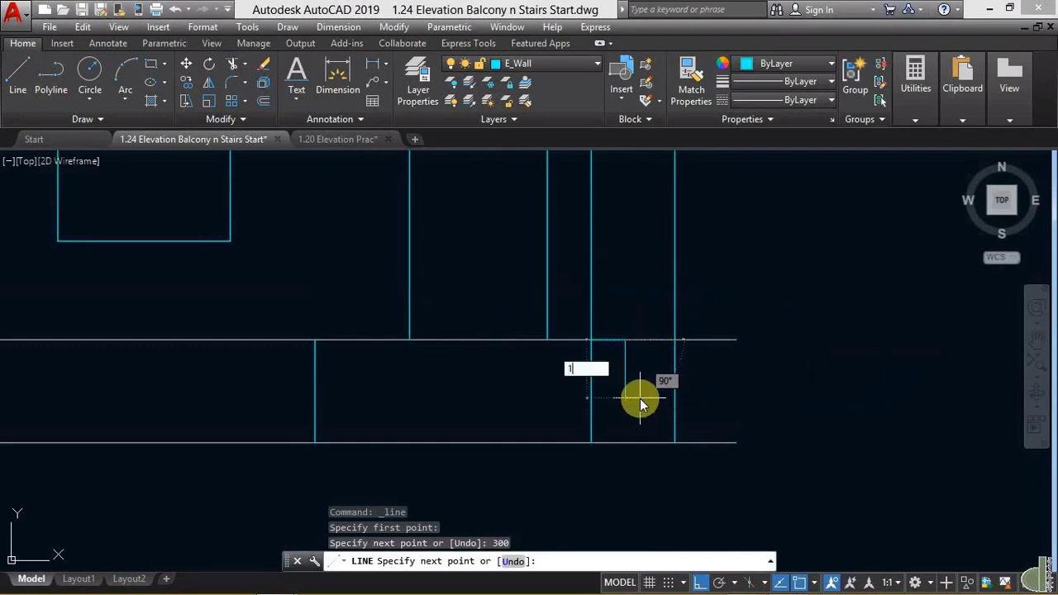
pyautogui.write('80')
pyautogui.press('Return')
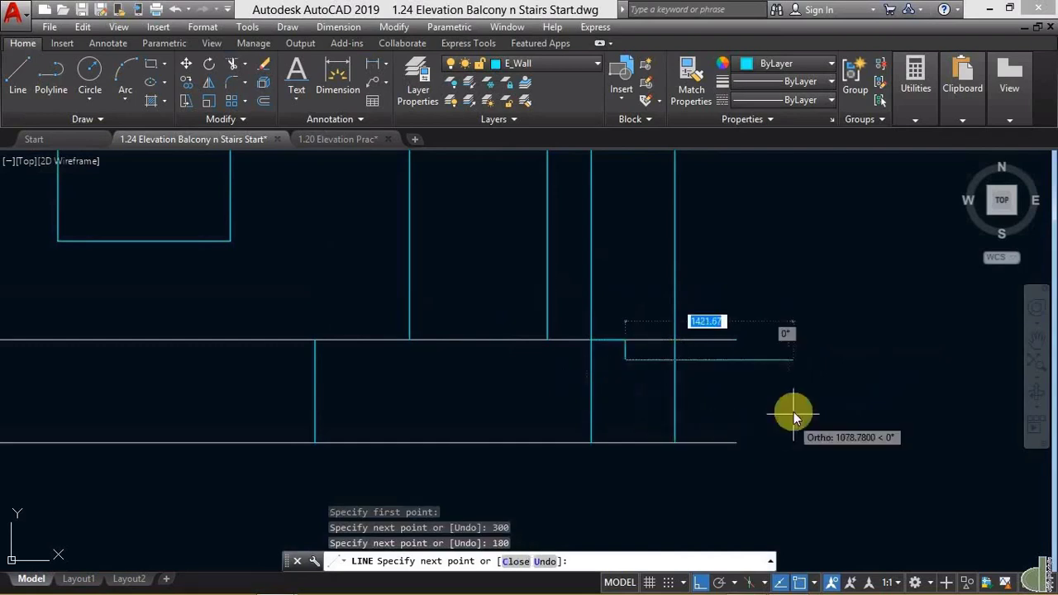
pyautogui.write('300')
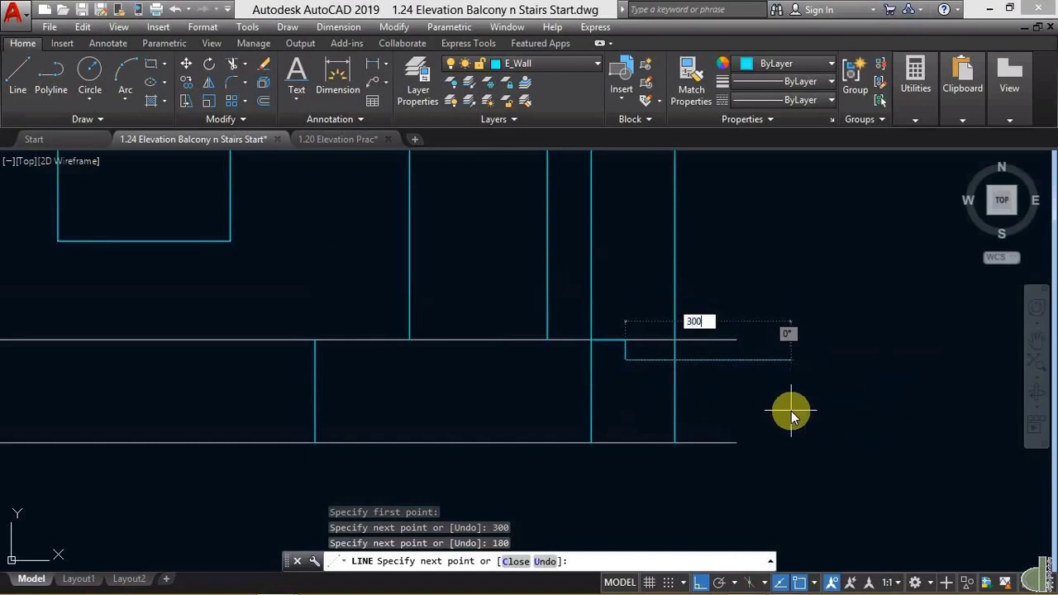
pyautogui.press('Return')
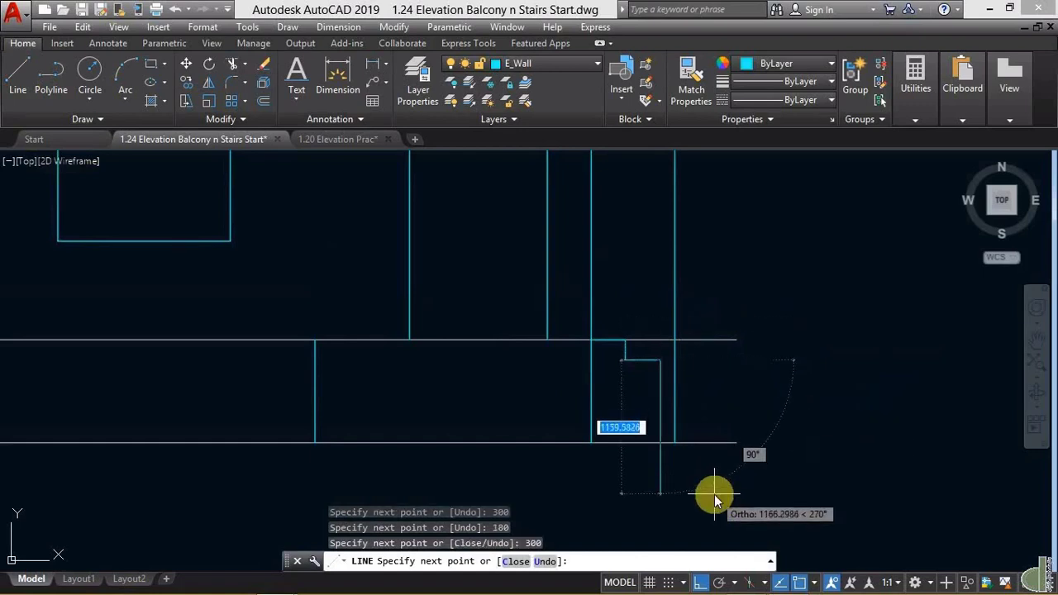
pyautogui.write('180')
pyautogui.press('Return')
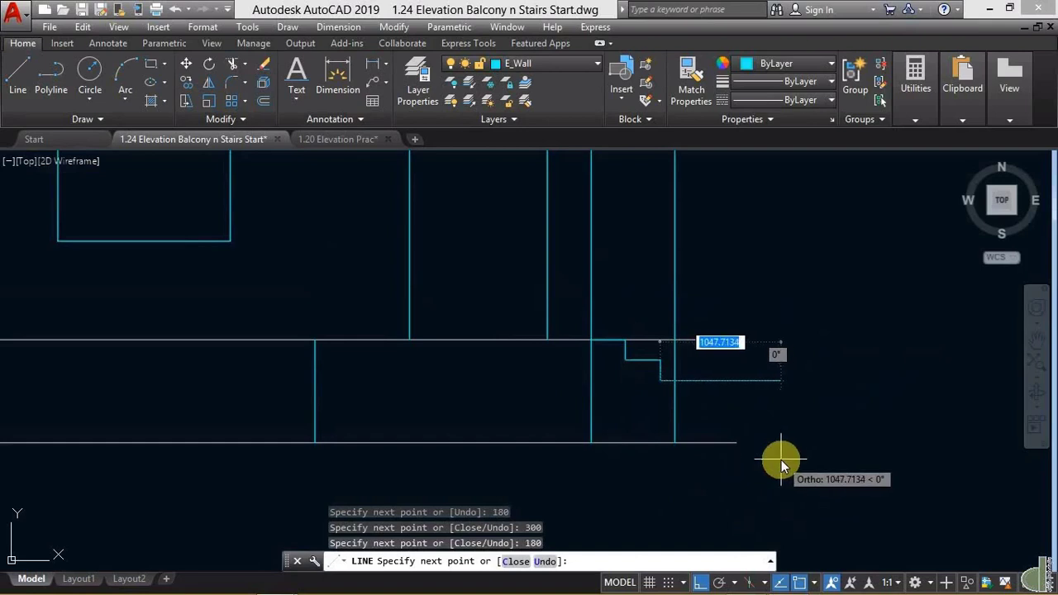
pyautogui.write('300')
pyautogui.press('Return')
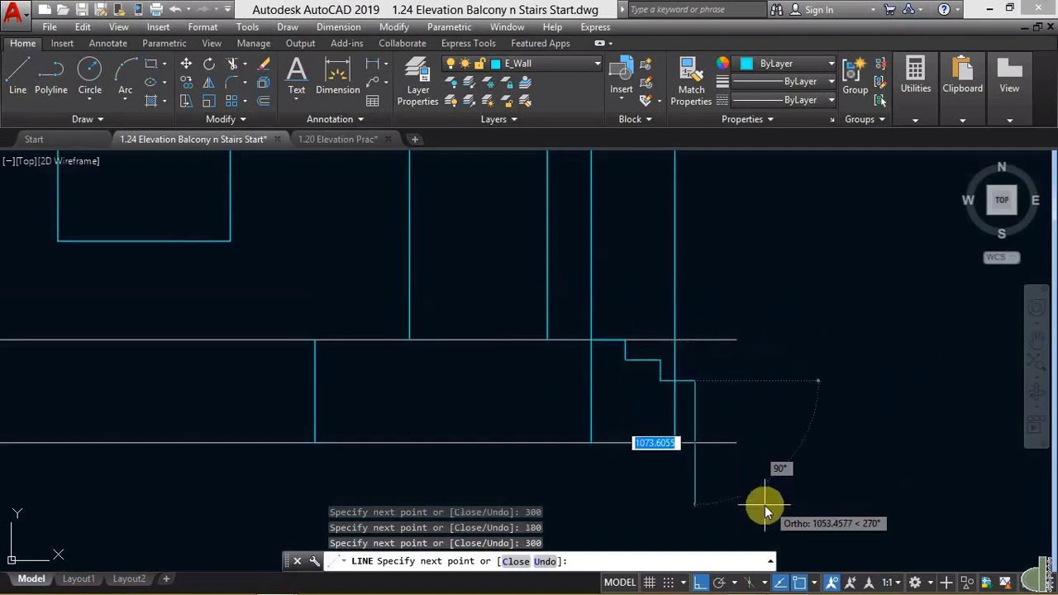
# Continue the steps down to ground with 180 riser, 300 tread, 180, 300, 180.
pyautogui.write('180')
pyautogui.press('Return')
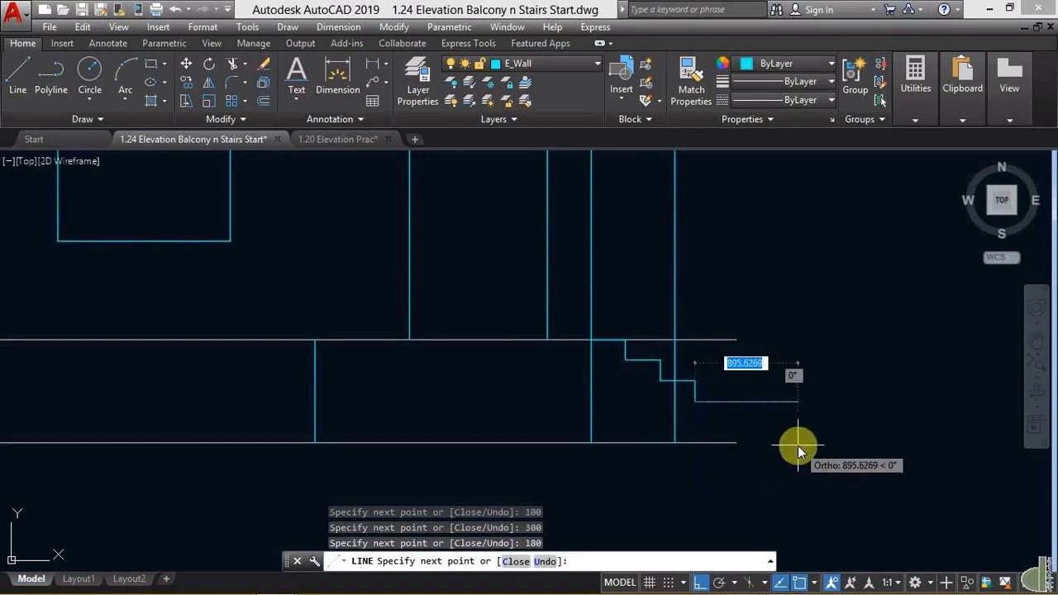
pyautogui.write('300')
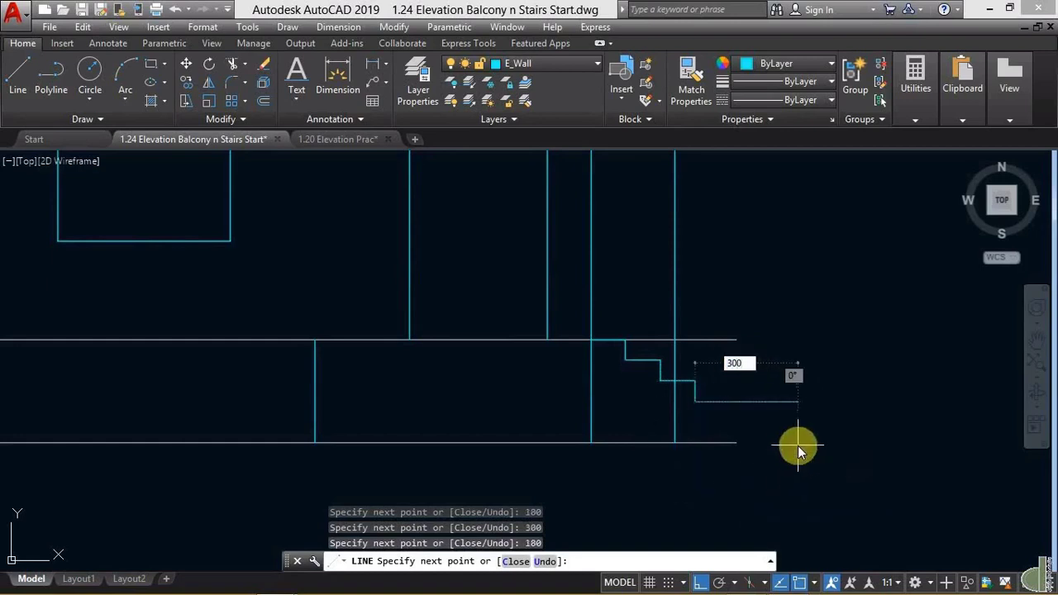
pyautogui.press('Return')
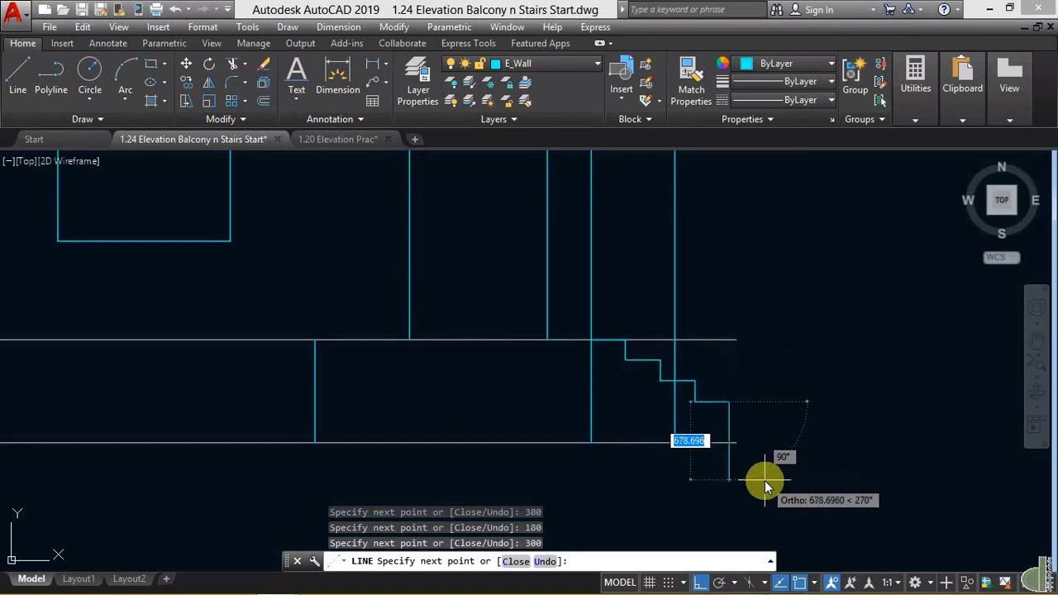
pyautogui.write('18')
pyautogui.press('Return')
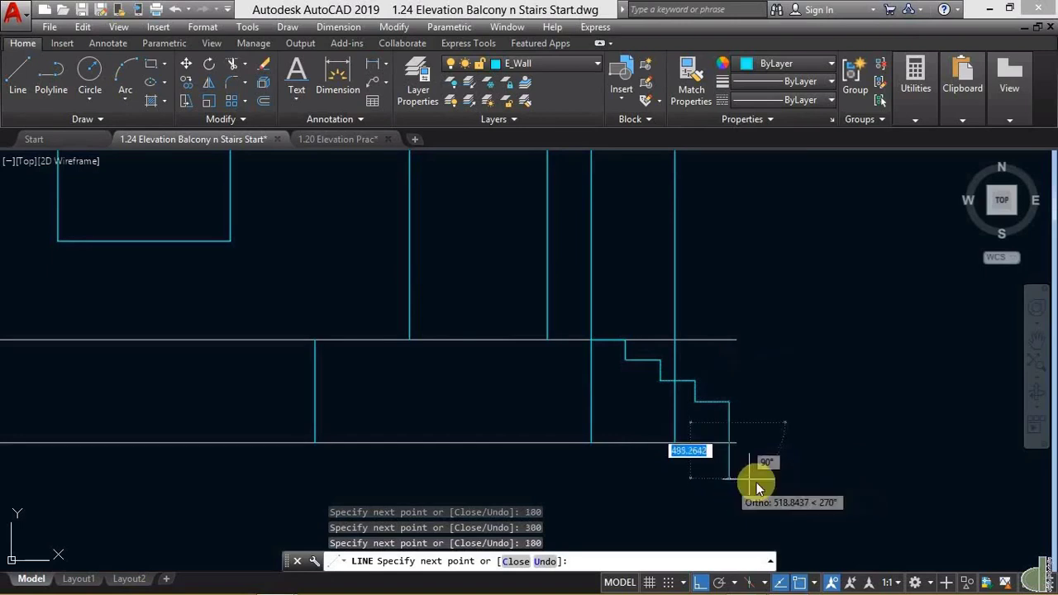
pyautogui.write('1')
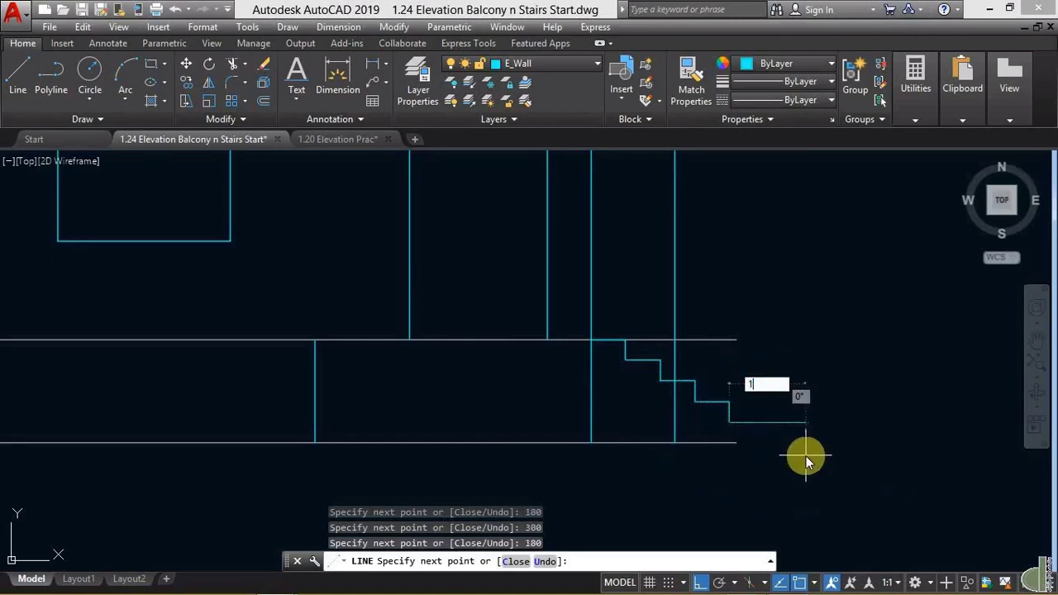
pyautogui.press('BackSpace')
pyautogui.write('300')
pyautogui.press('Return')
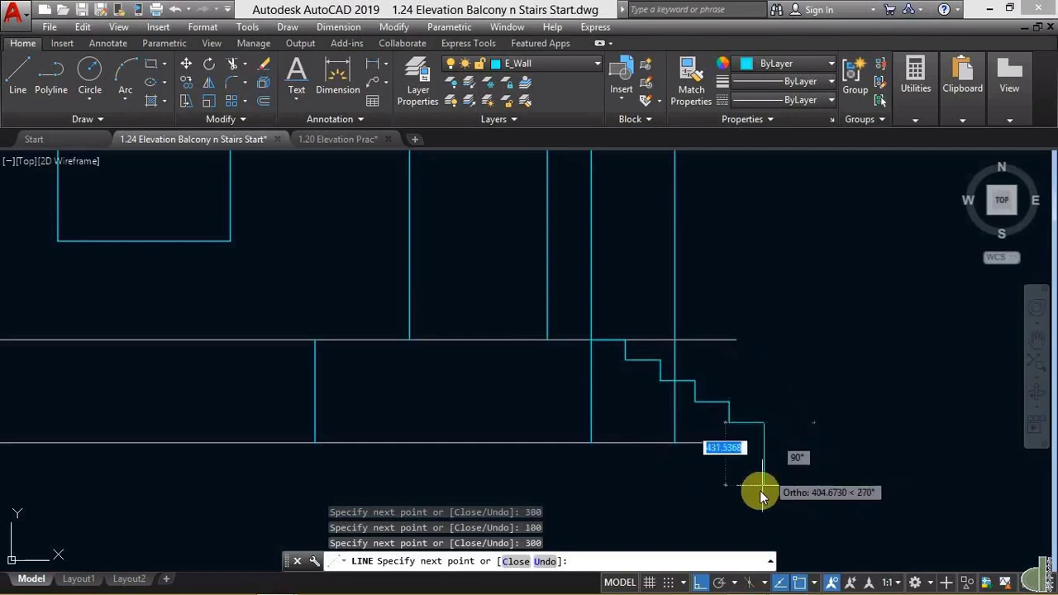
pyautogui.write('180')
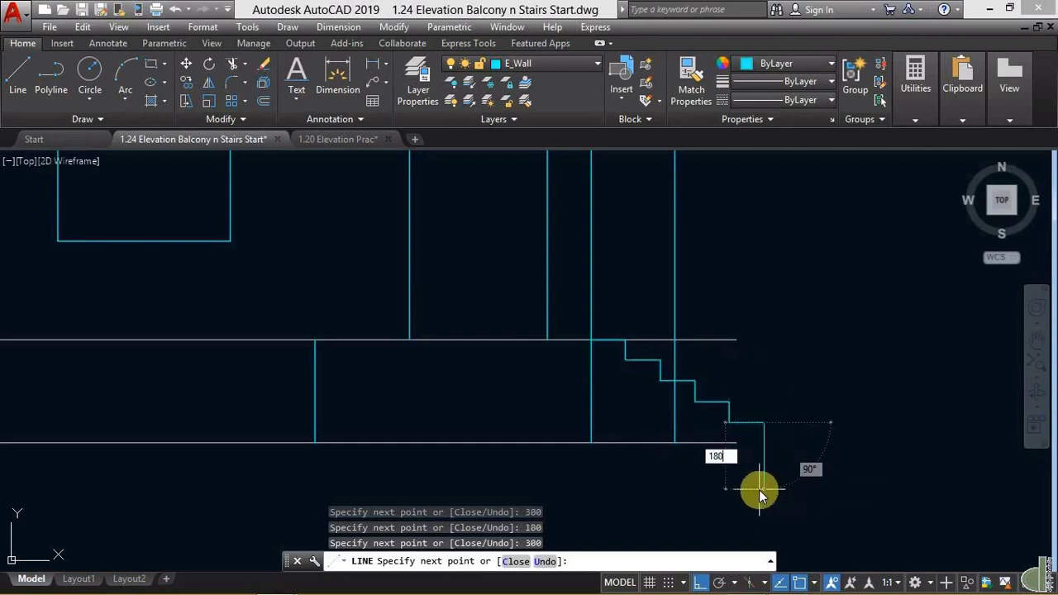
pyautogui.press('Return')
pyautogui.press('Return')
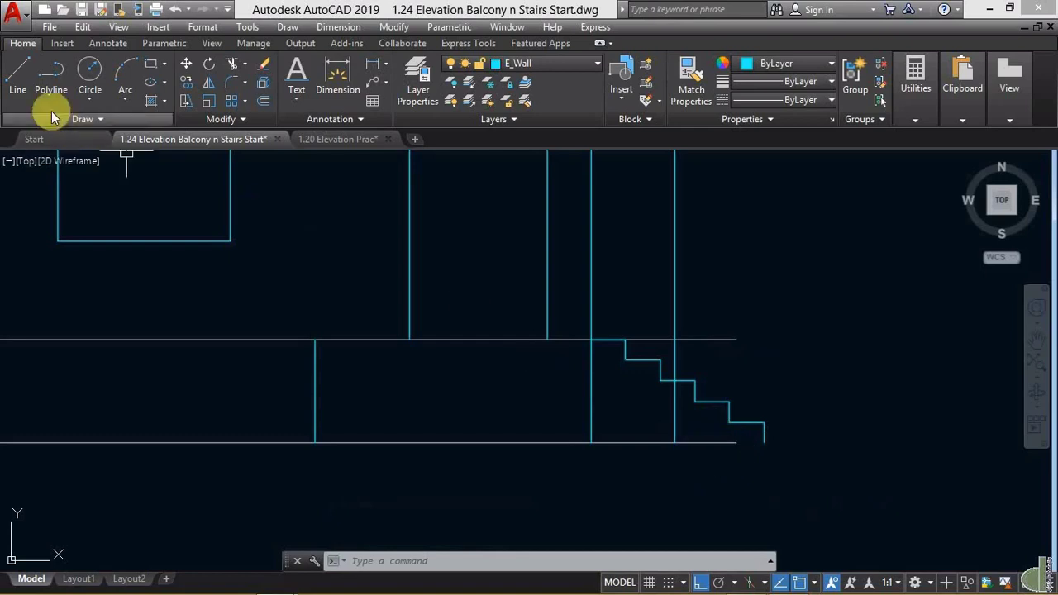
# Draw the ground line from the wall base to the stair's bottom corner.
pyautogui.click(19, 83)
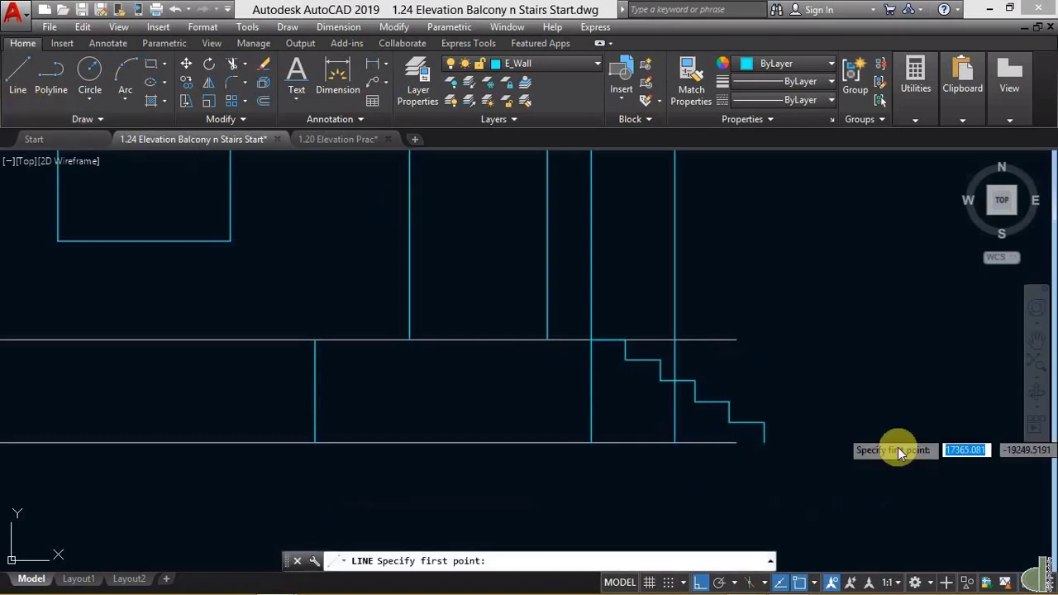
pyautogui.click(592, 443)
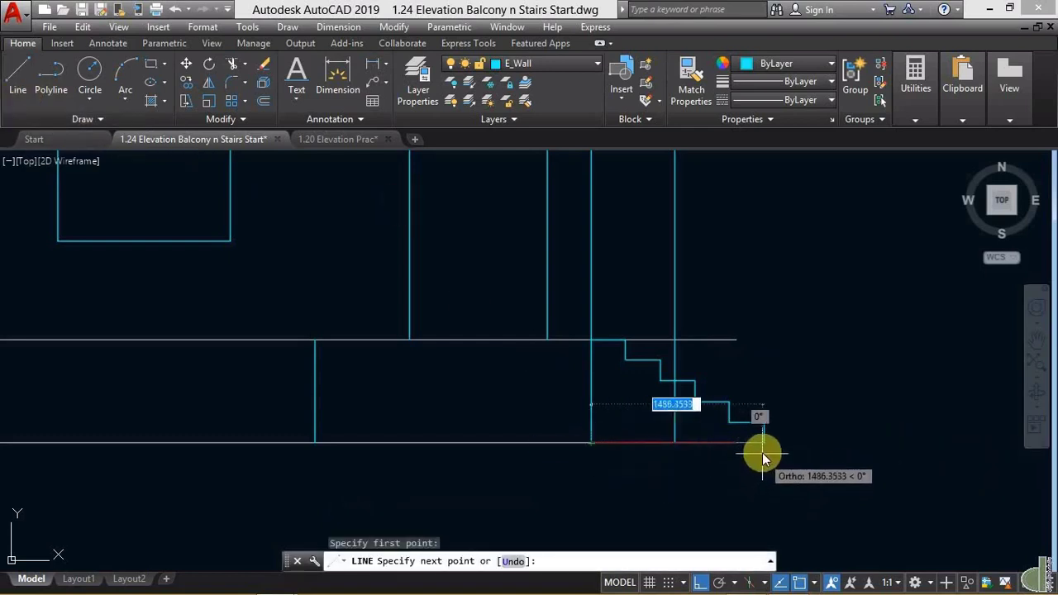
pyautogui.click(768, 447)
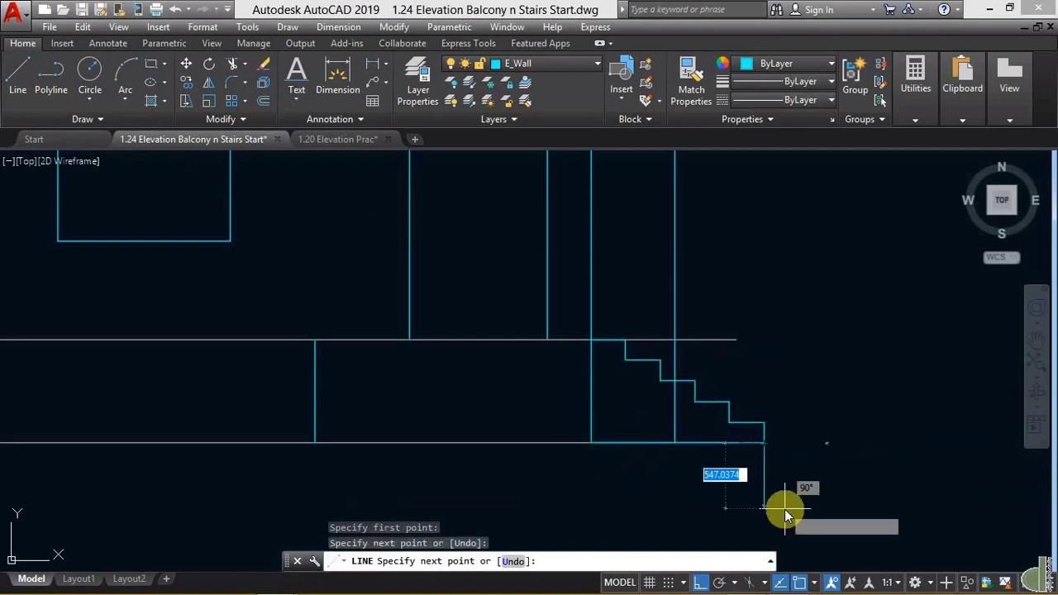
pyautogui.press('Return')
# Grip-stretch the vertical line's lower end up onto the stair step corner.
pyautogui.moveTo(750, 483); pyautogui.dragTo(741, 513, button='middle')
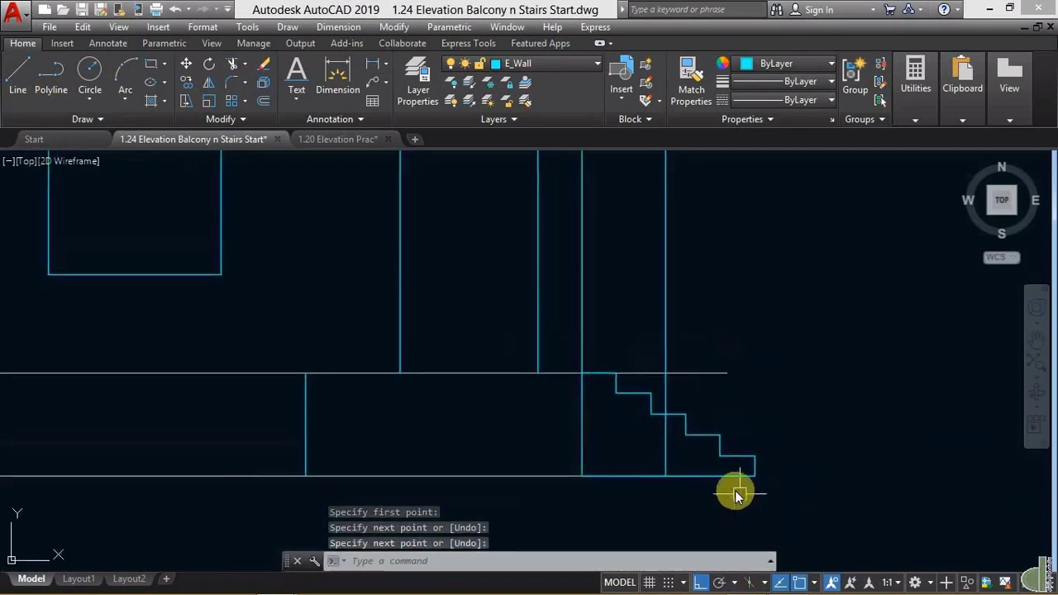
pyautogui.click(666, 475)
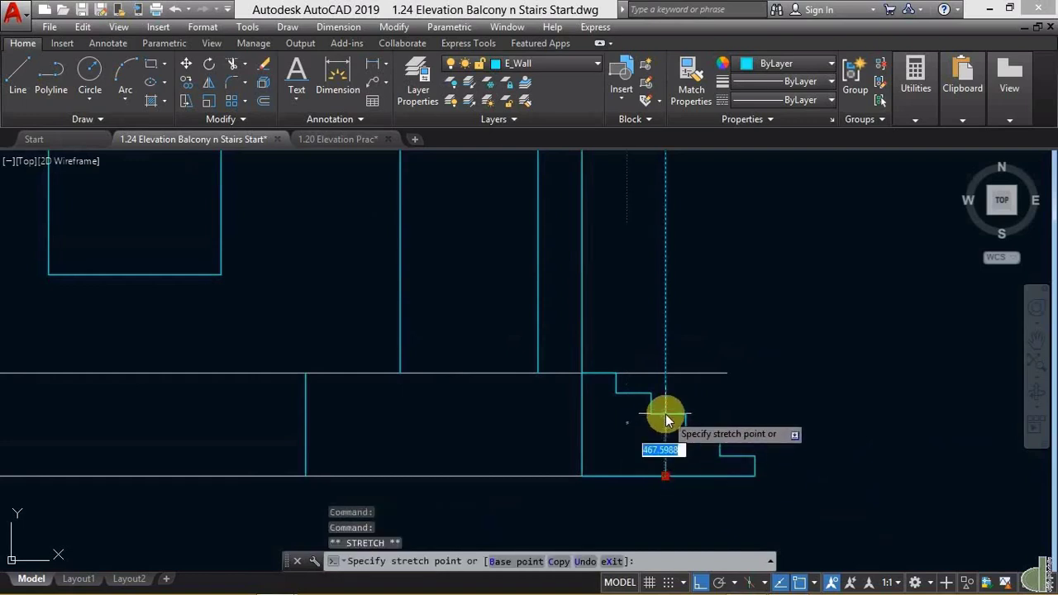
pyautogui.click(666, 414)
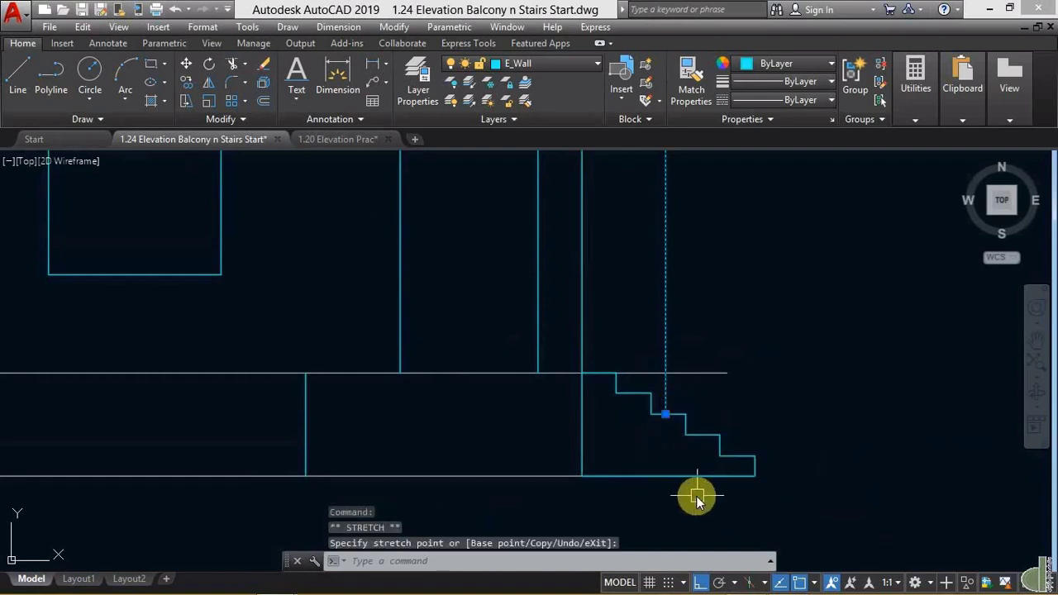
pyautogui.press('Escape')
pyautogui.press('Escape')
# Zoom out and pan to frame the full elevation with level labels, balconies and both staircases.
pyautogui.scroll(-2, 745, 490)
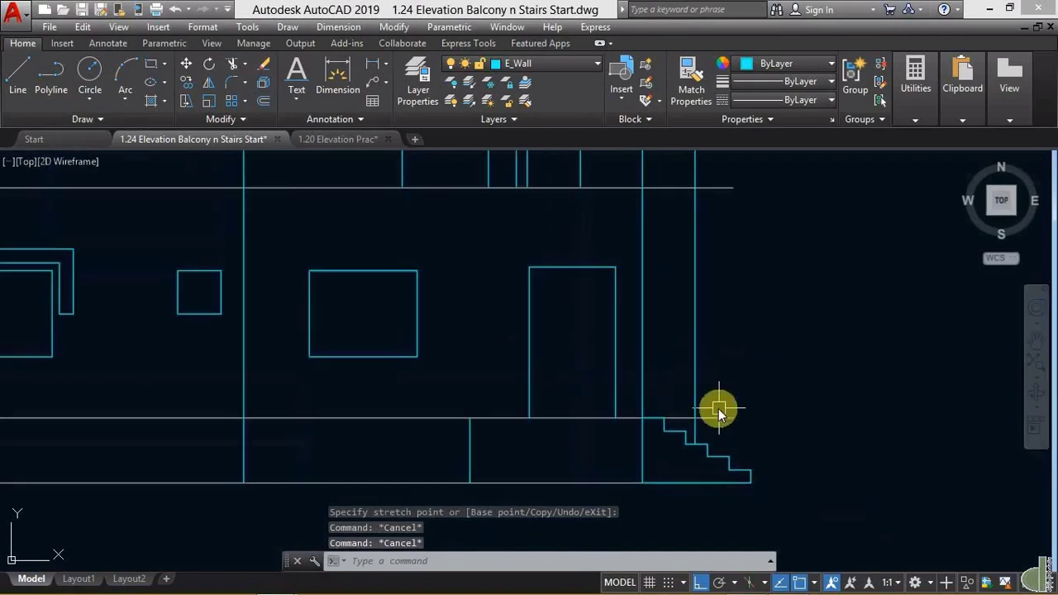
pyautogui.scroll(-2, 721, 415)
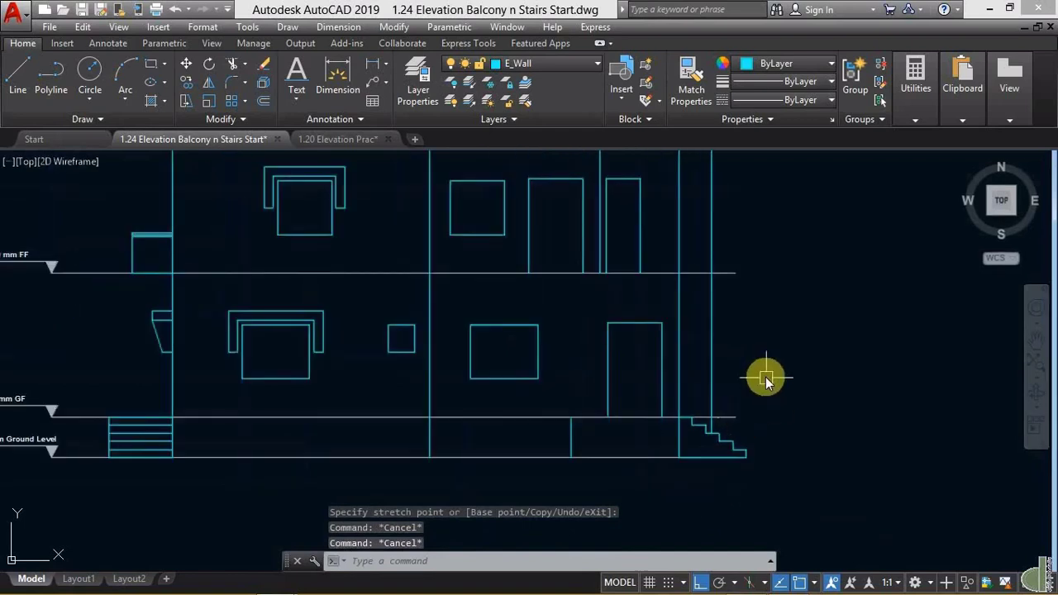
pyautogui.moveTo(766, 377); pyautogui.dragTo(834, 429, button='middle')
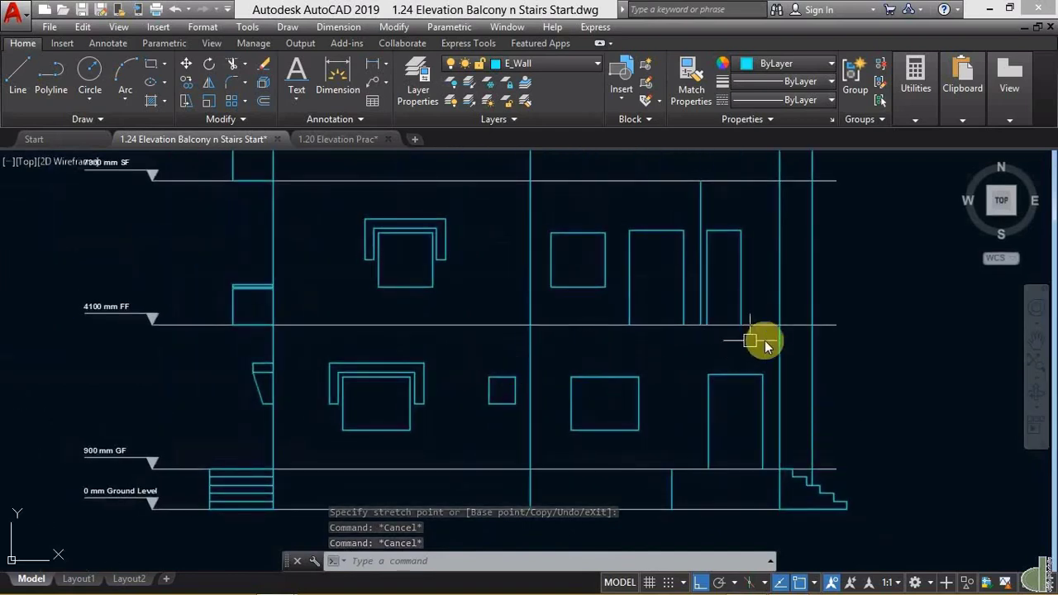
pyautogui.moveTo(873, 372); pyautogui.dragTo(797, 388, button='middle')
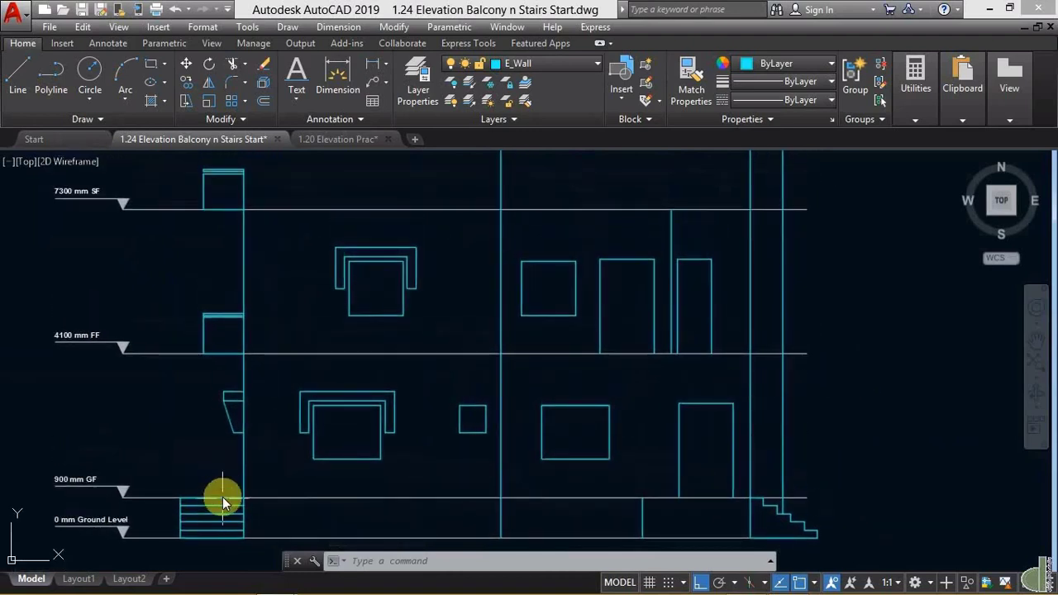
pyautogui.moveTo(708, 381)
pyautogui.mouseDown(button='middle')
pyautogui.moveTo(707, 444)
pyautogui.moveTo(727, 400)
pyautogui.mouseUp(button='middle')
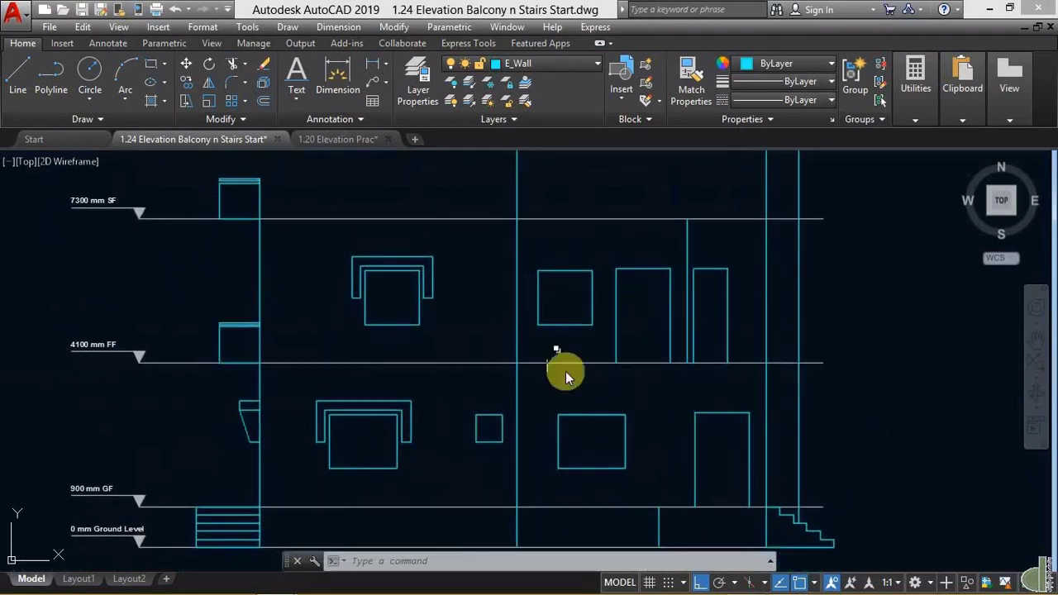
pyautogui.moveTo(590, 386); pyautogui.dragTo(570, 372, button='middle')
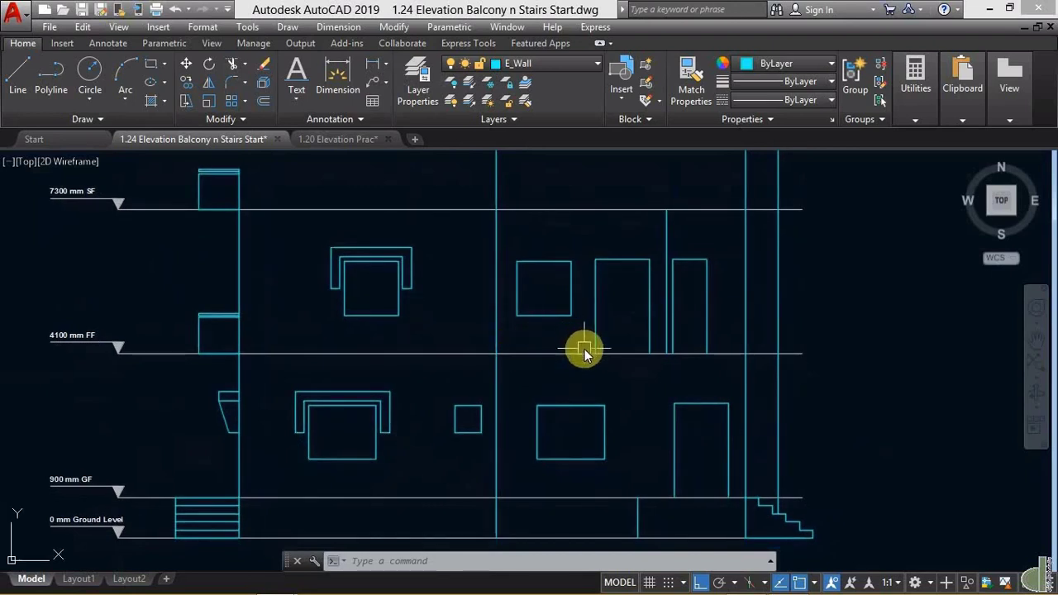
pyautogui.scroll(-2, 585, 352)
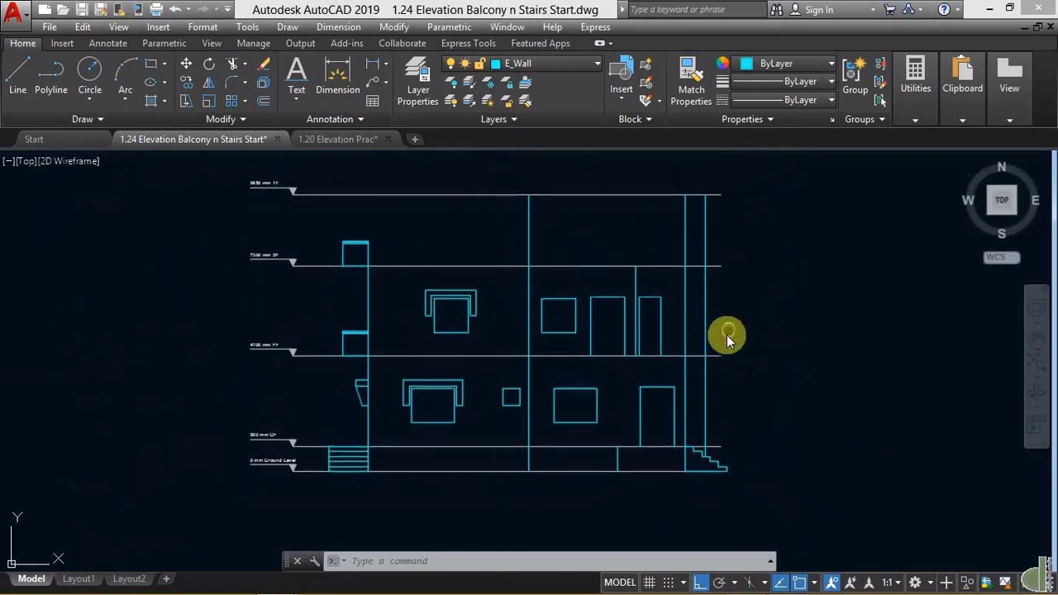
pyautogui.moveTo(726, 329); pyautogui.dragTo(716, 359, button='middle')
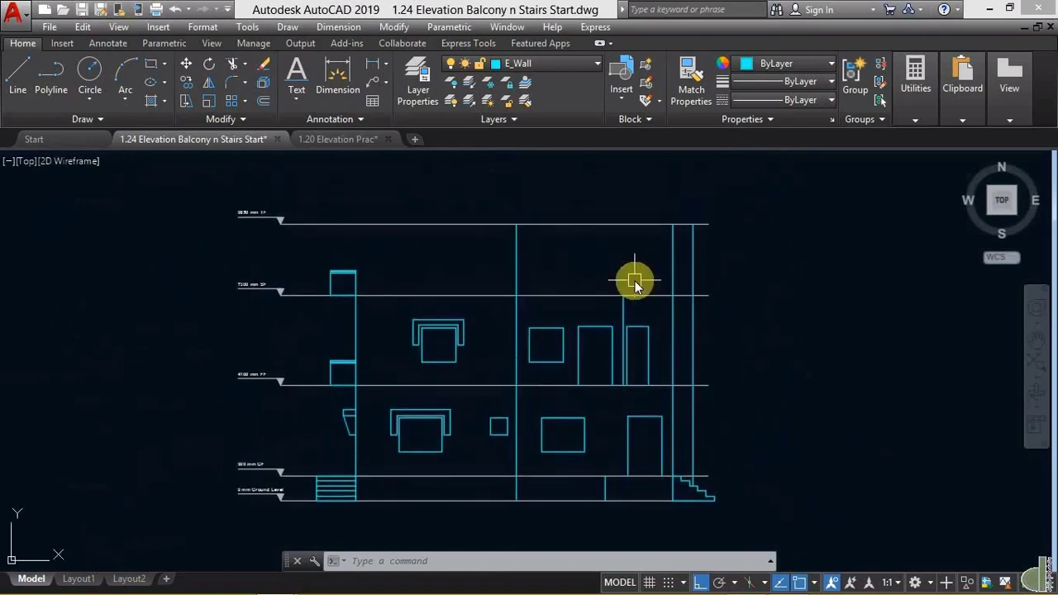
pyautogui.moveTo(664, 366); pyautogui.dragTo(672, 356, button='middle')
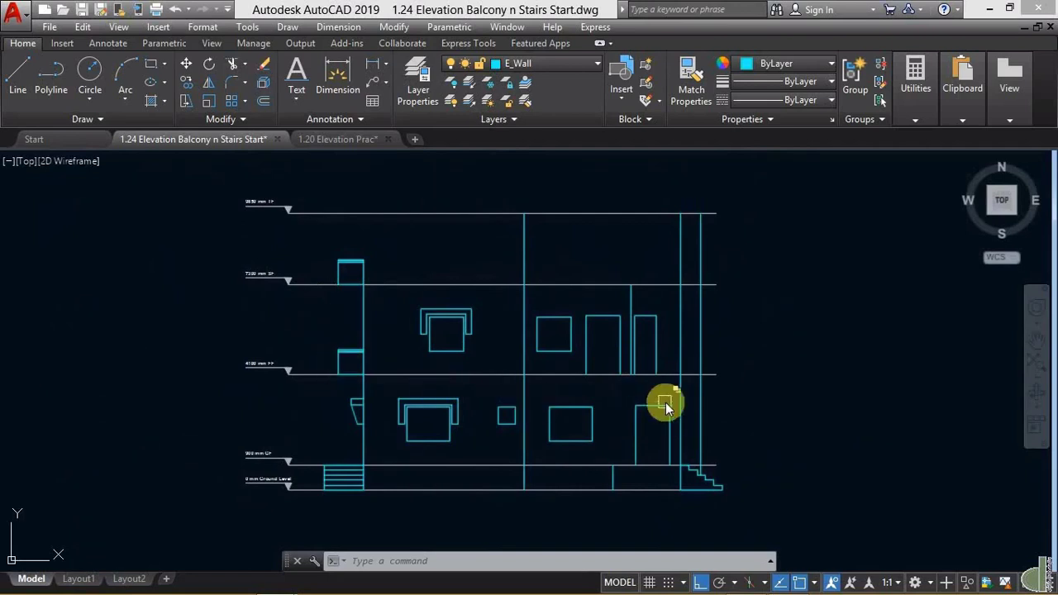
pyautogui.moveTo(667, 406); pyautogui.dragTo(670, 407, button='middle')
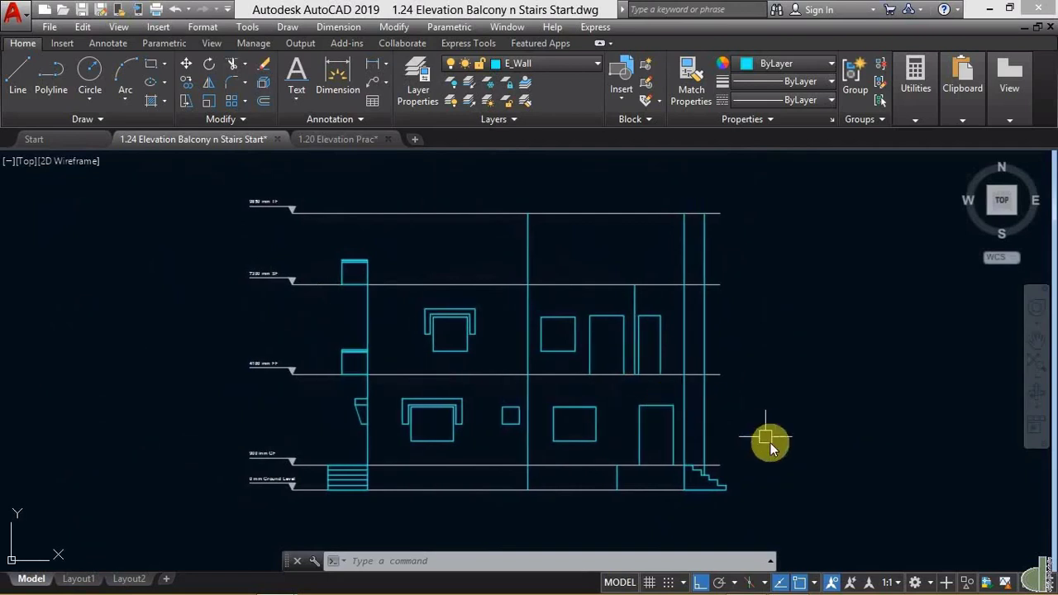